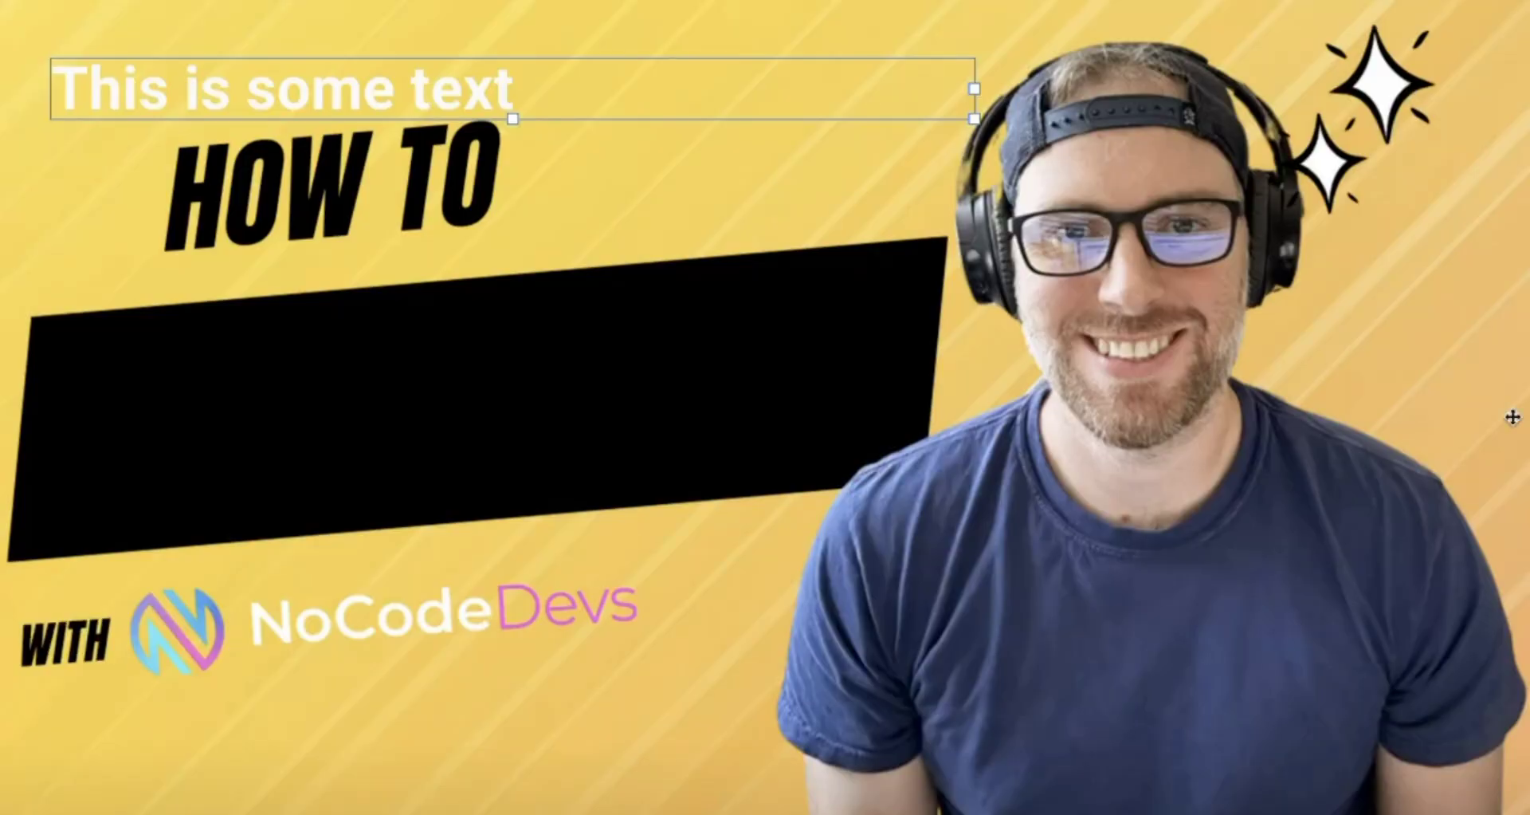
# Move the sample text onto the black banner of the thumbnail and narrow its text box to fit.
pyautogui.moveTo(505, 120); pyautogui.dragTo(540, 341)
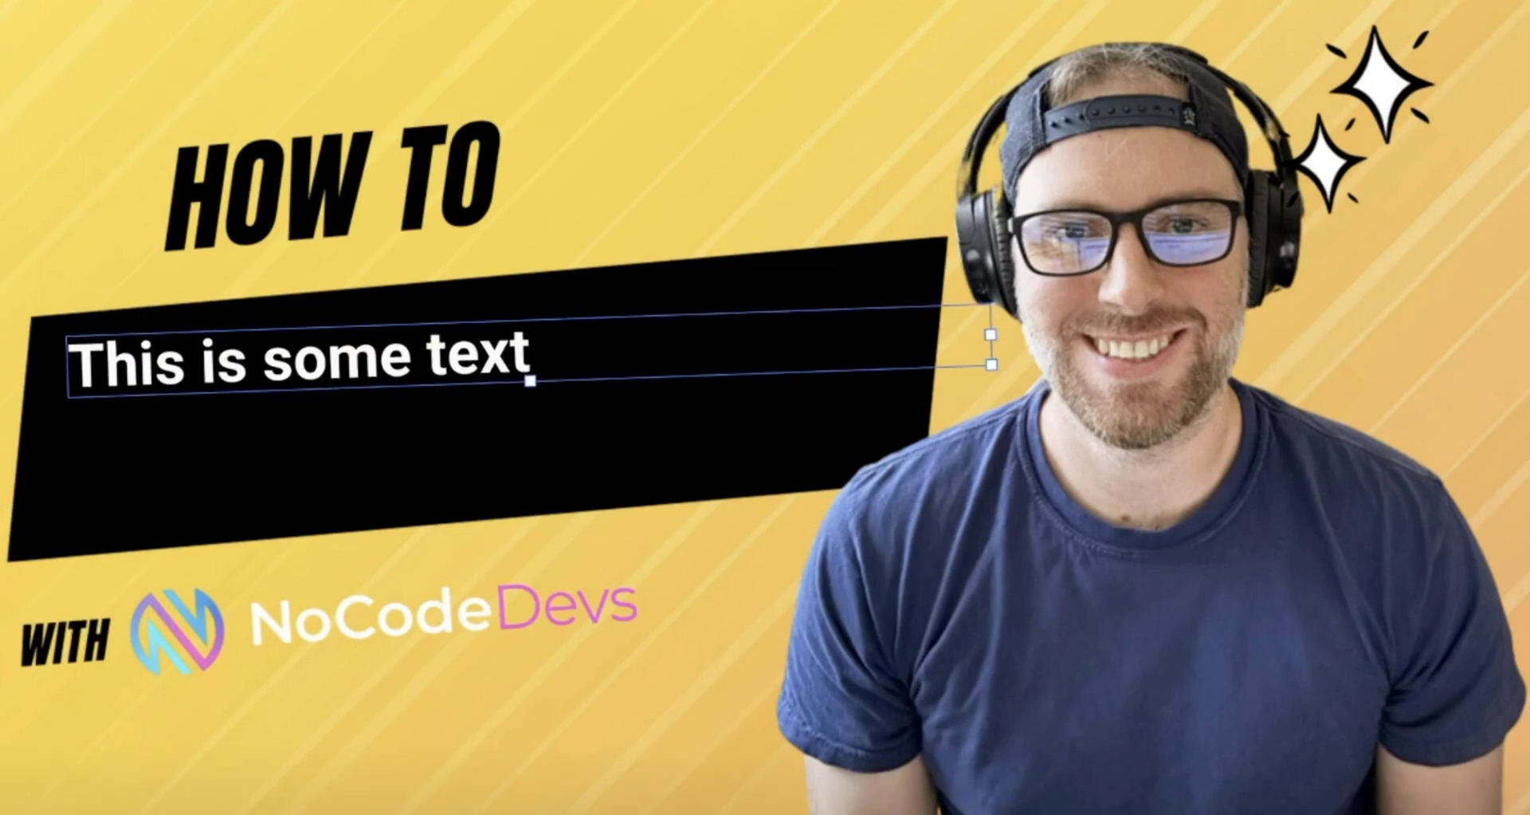
pyautogui.moveTo(990, 367); pyautogui.dragTo(895, 340)
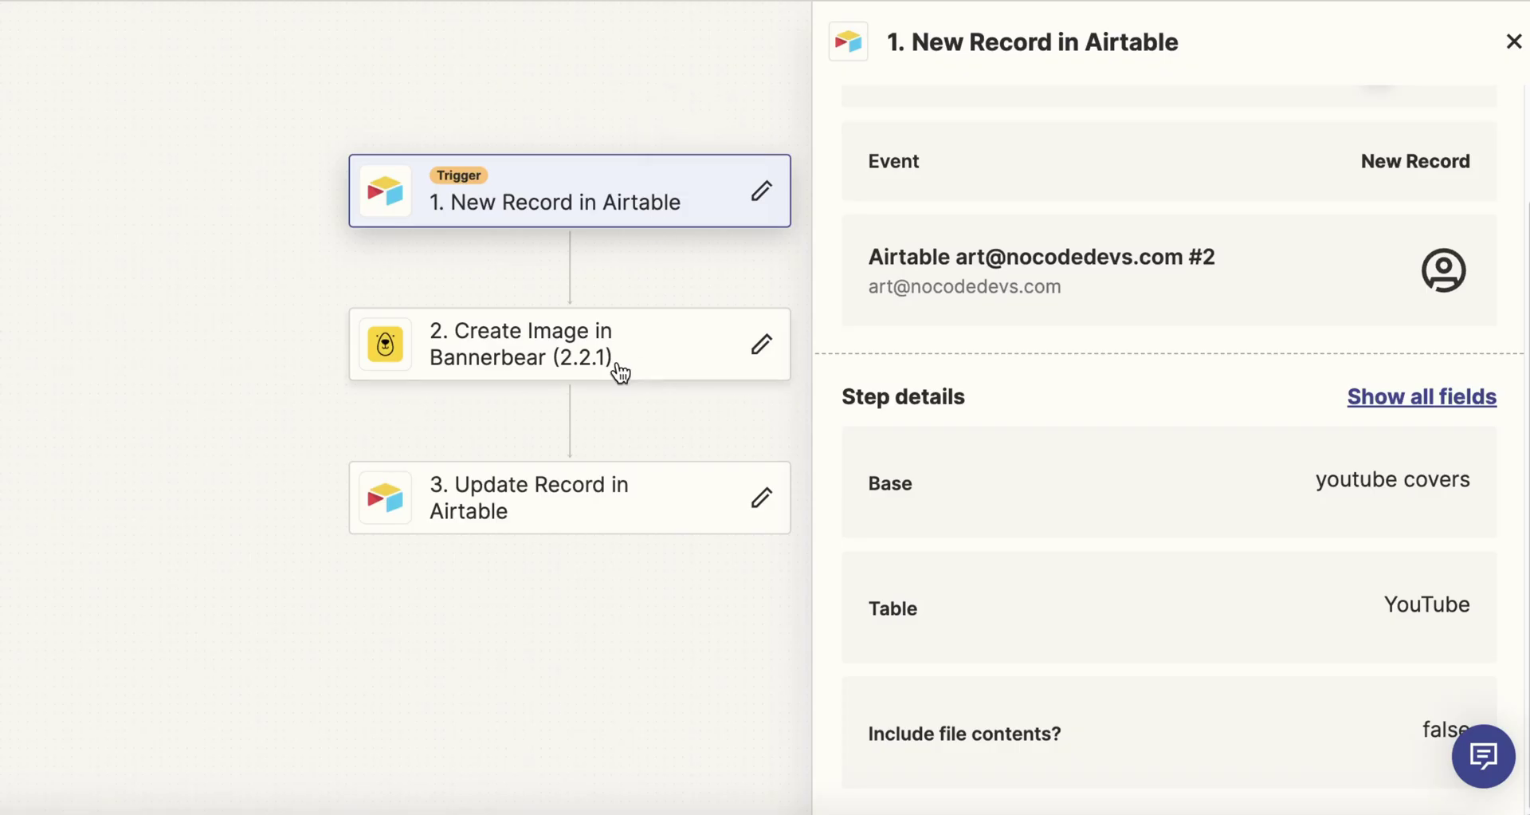
# Review the Zap's Bannerbear image creation step and its Airtable record update step in Zapier.
pyautogui.click(618, 369)
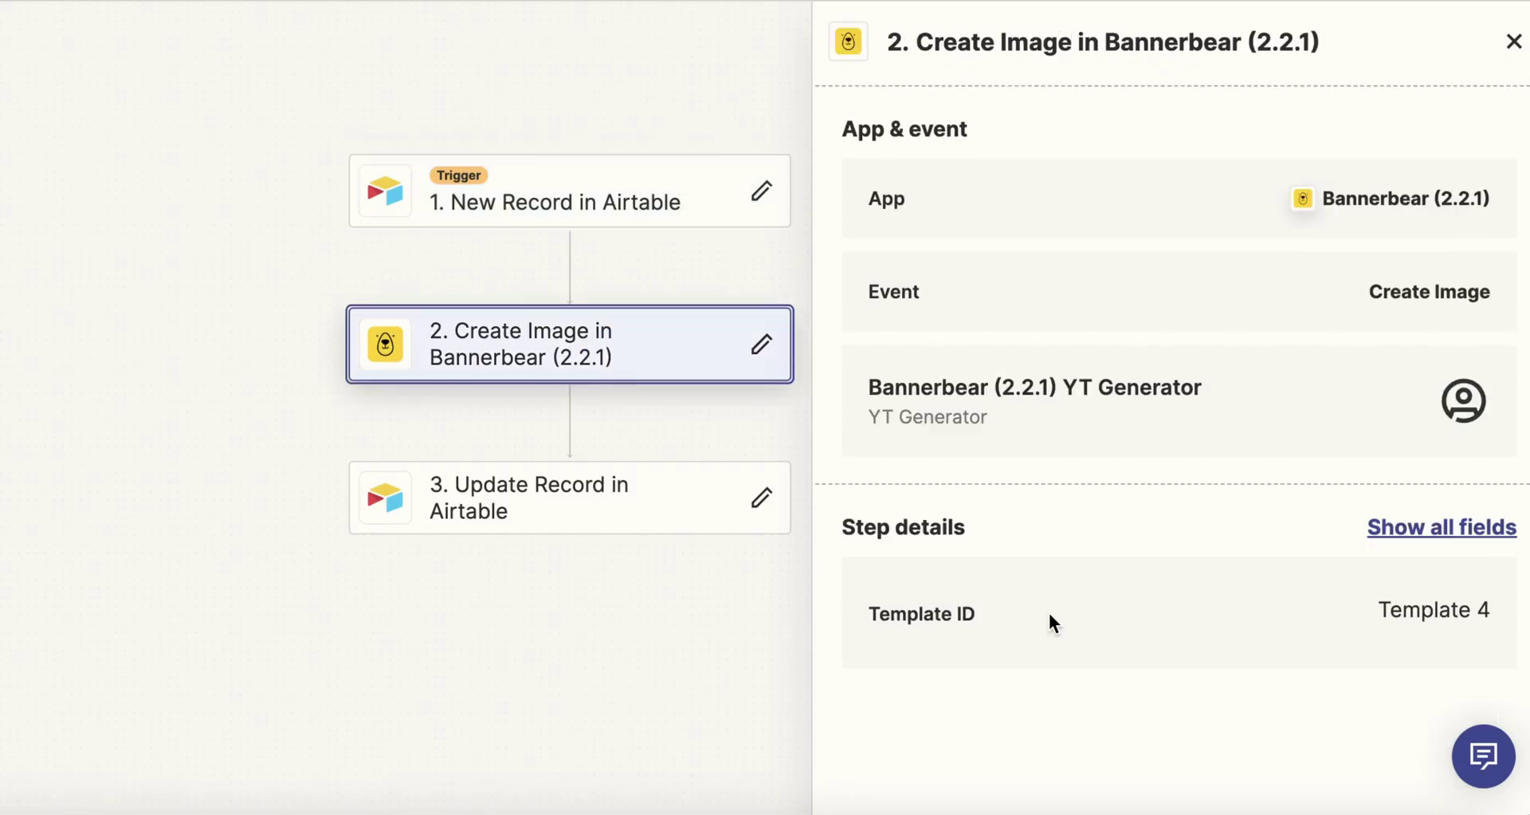
pyautogui.click(1443, 530)
pyautogui.click(621, 502)
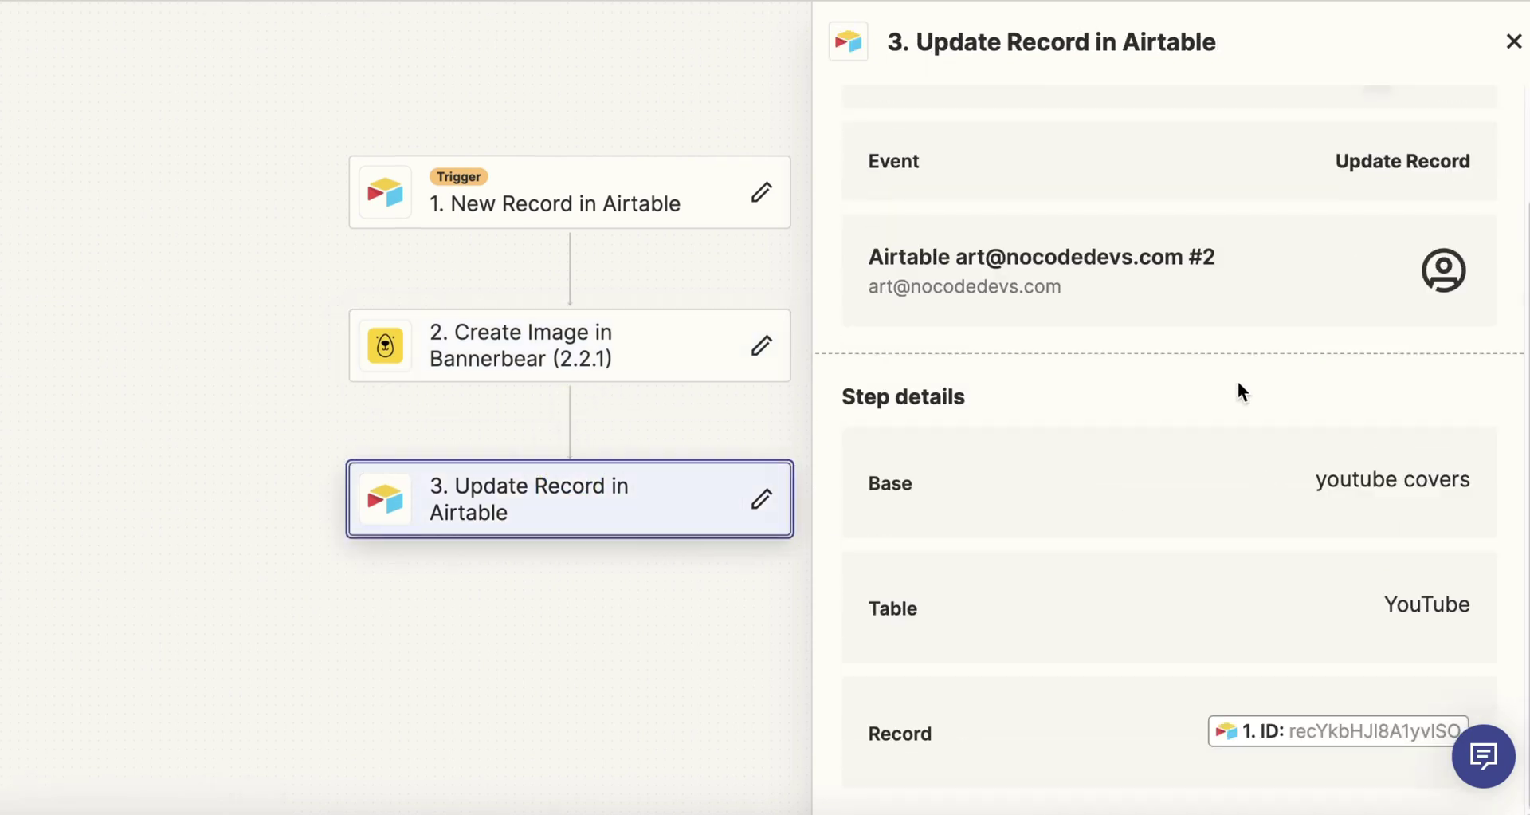
pyautogui.press('Up')
pyautogui.press('Up')
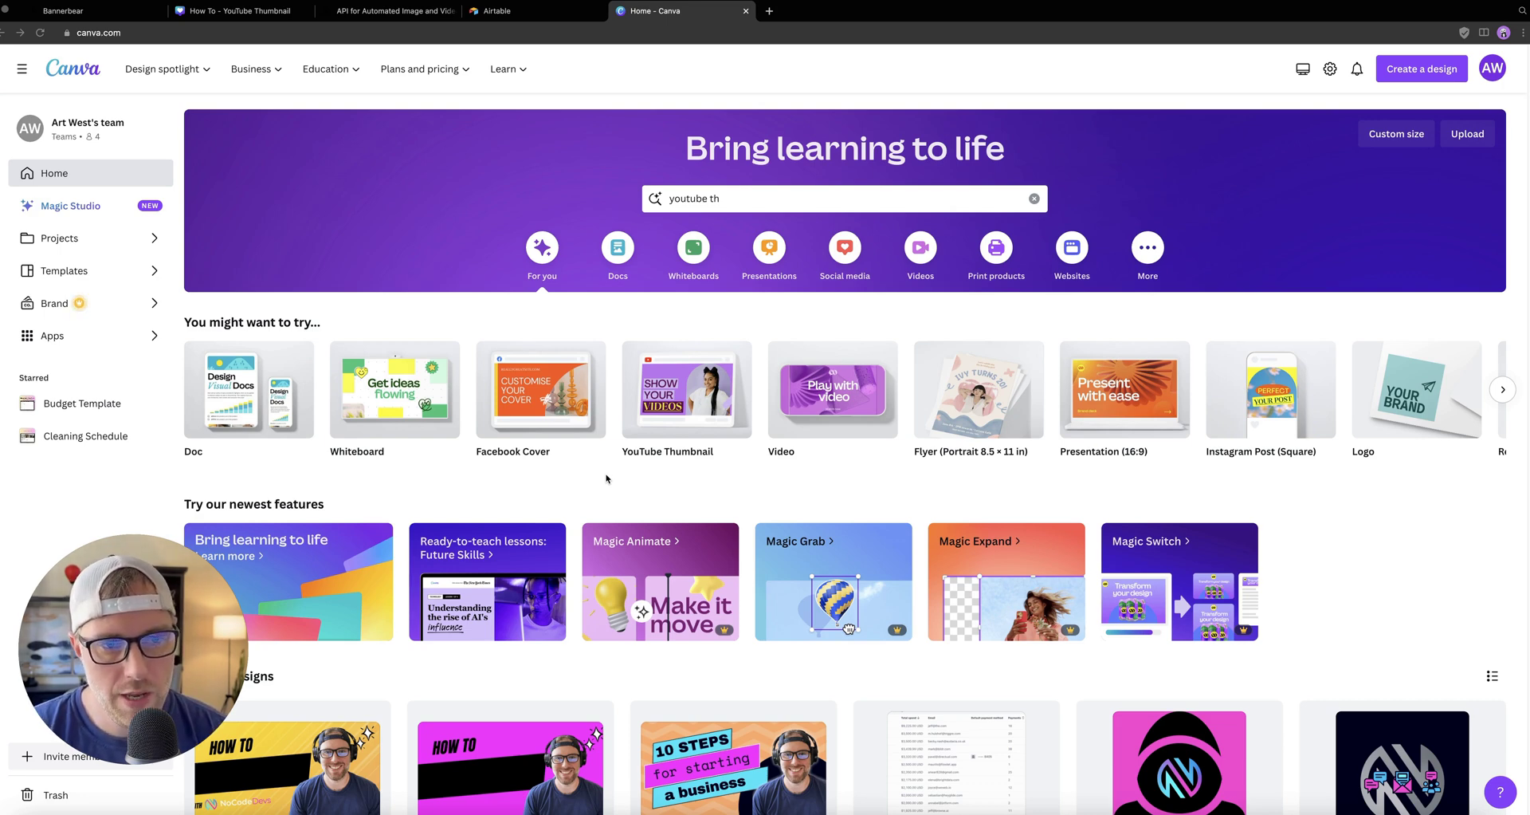
# Switch to Canva and search its templates for YouTube thumbnails.
pyautogui.click(726, 195)
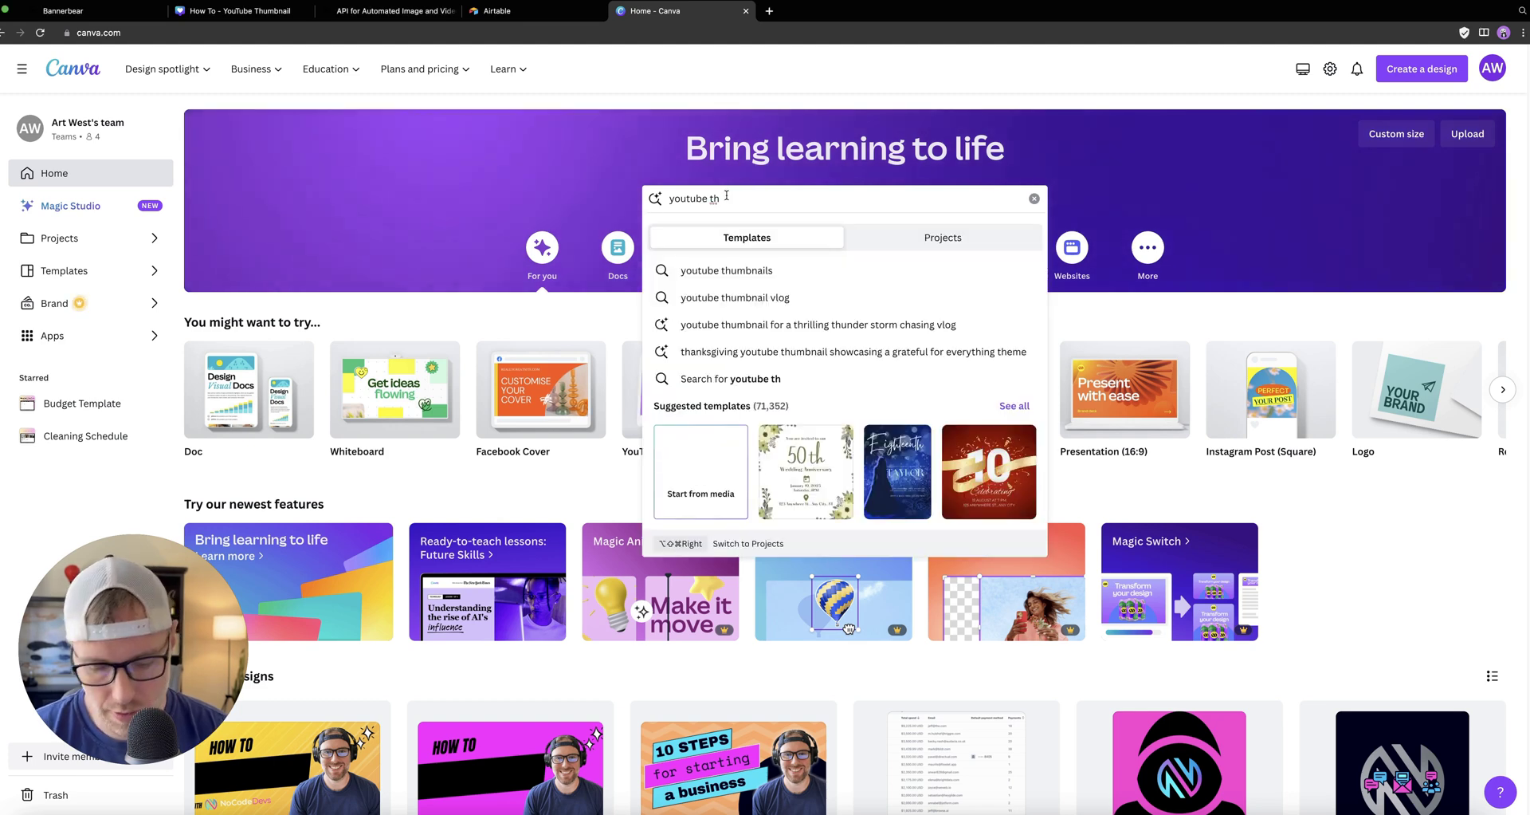
pyautogui.click(679, 270)
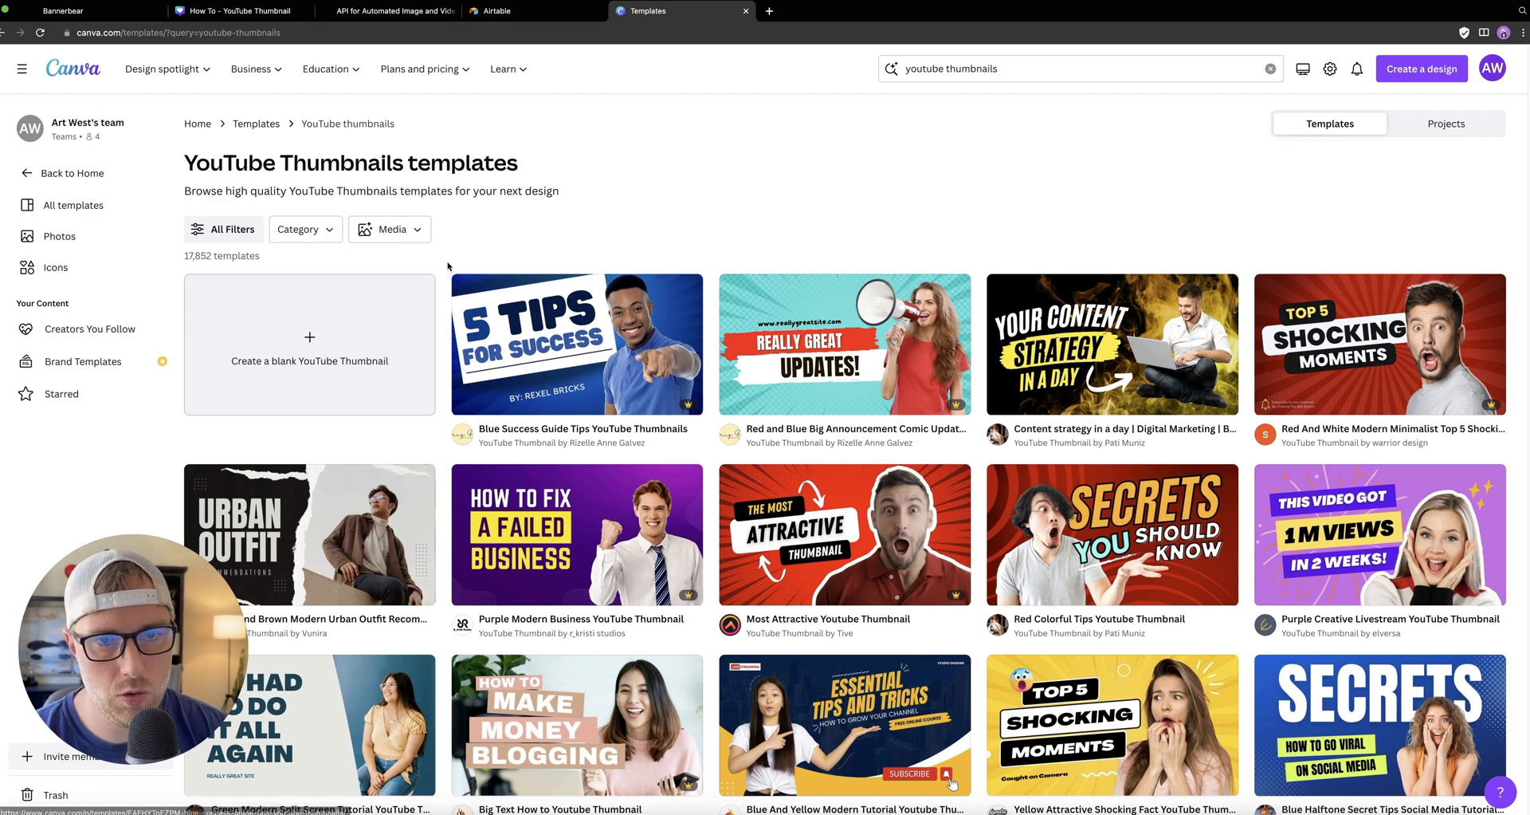
# Return to the Canva home page and open the yellow How To YouTube thumbnail from the recent designs.
pyautogui.click(64, 173)
pyautogui.scroll(-2, 373, 535)
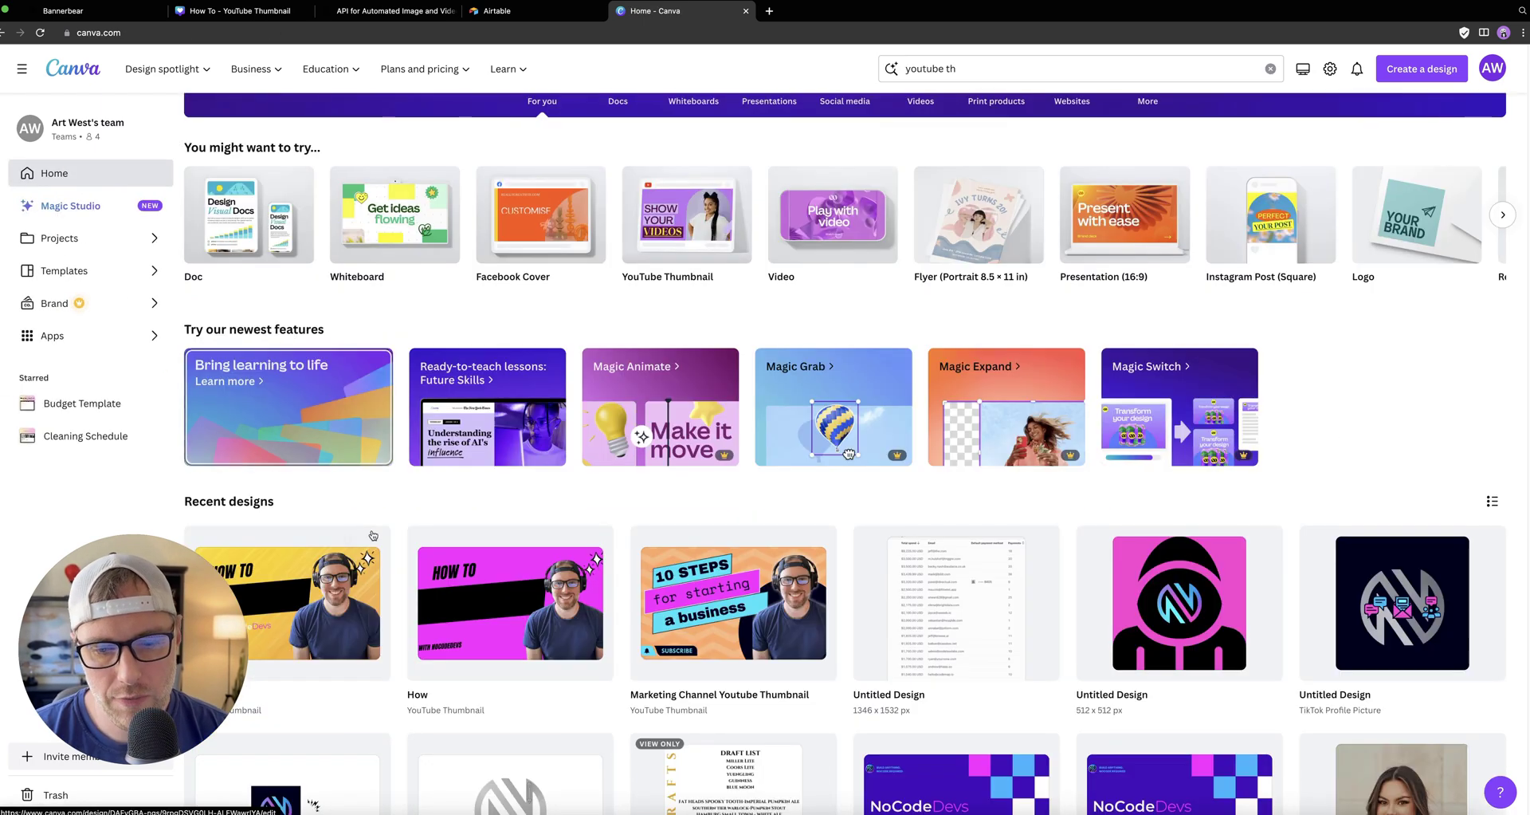
pyautogui.click(332, 620)
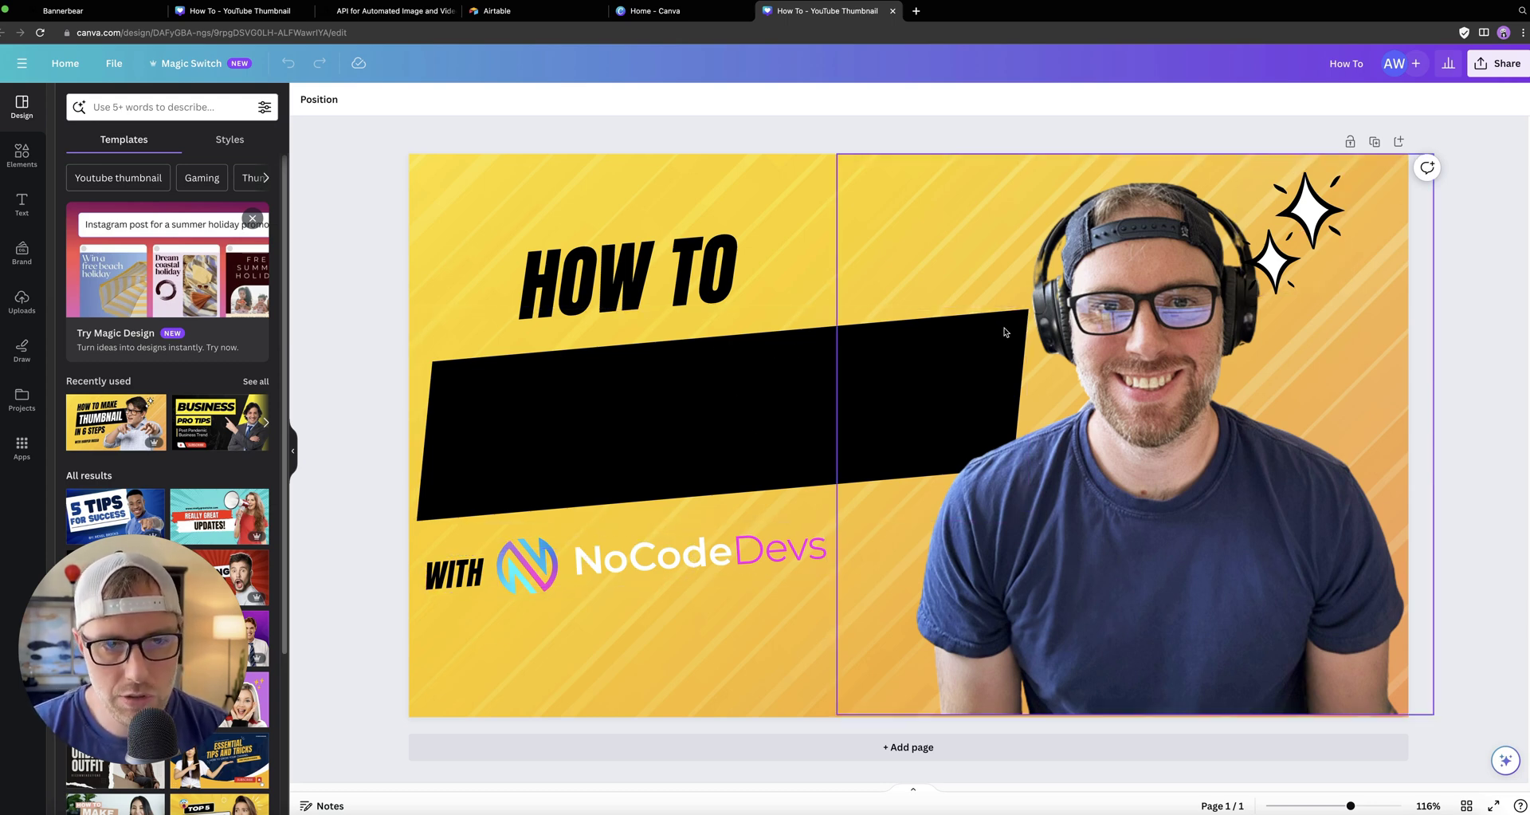
pyautogui.click(484, 255)
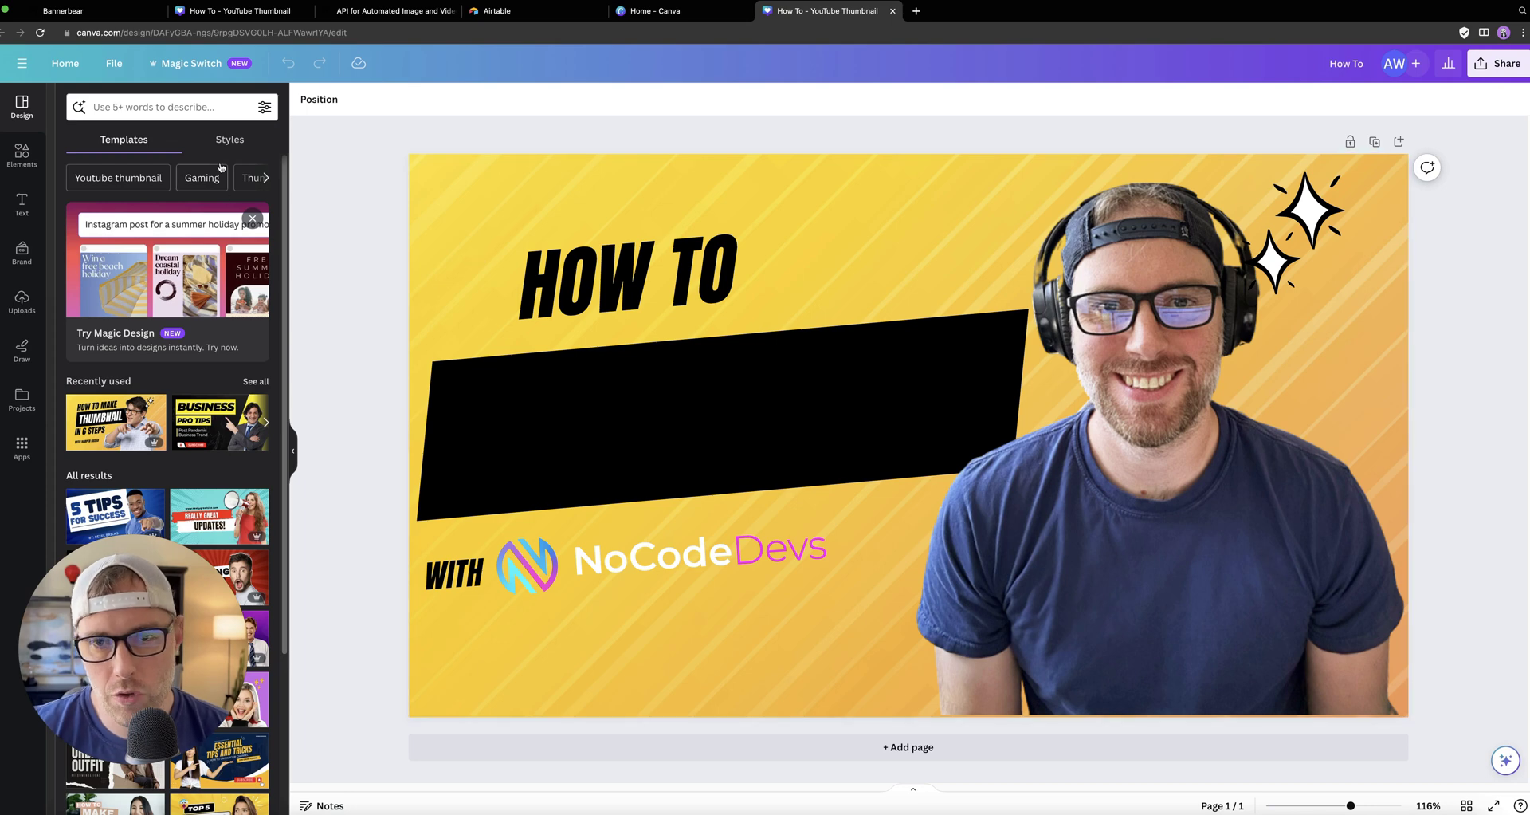
# Try a brand kit colour palette on the How To thumbnail, and undo the recolouring.
pyautogui.click(230, 140)
pyautogui.click(208, 286)
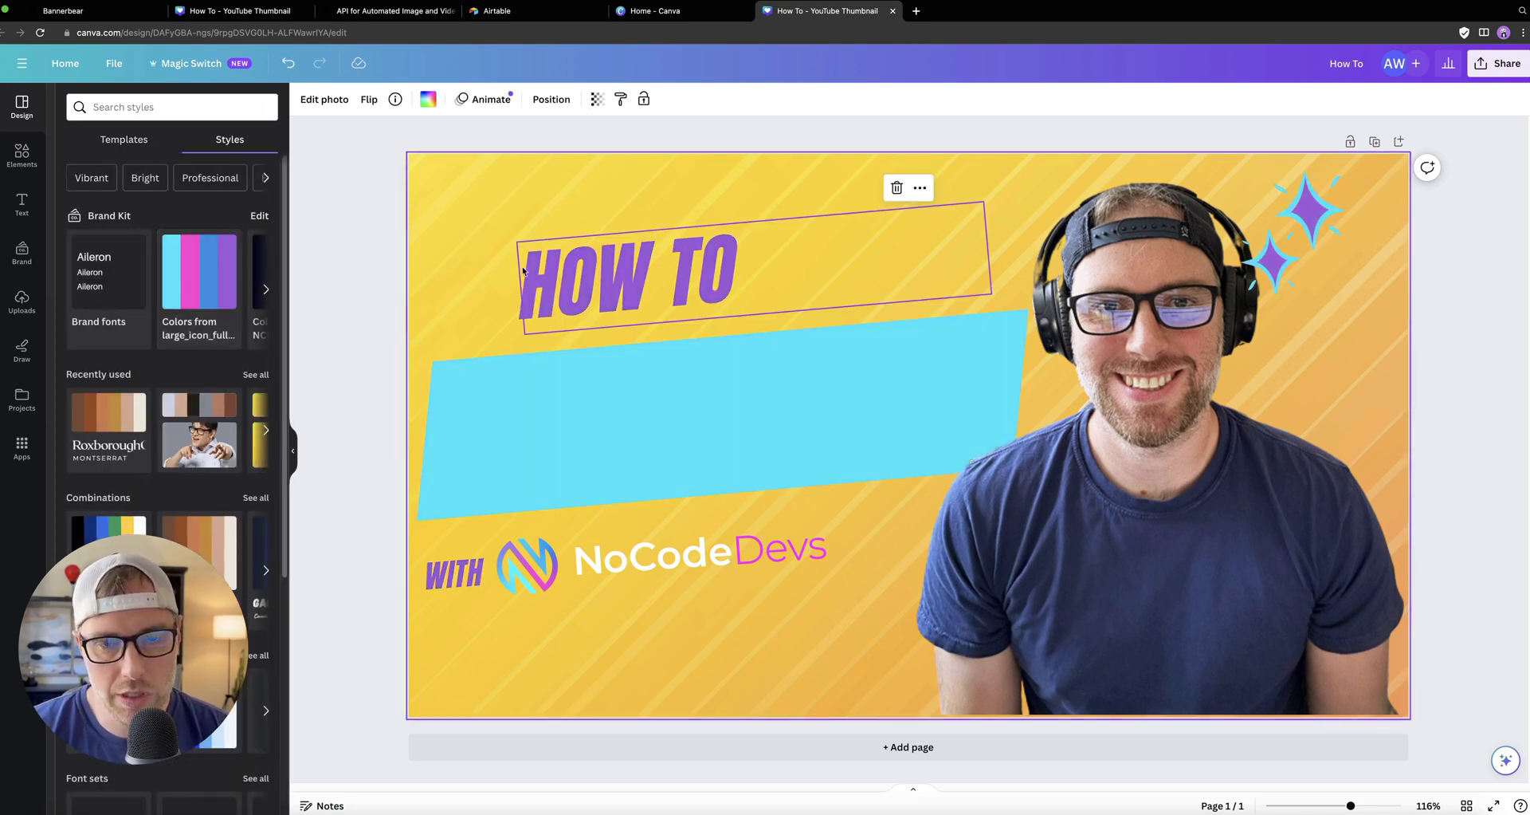
pyautogui.click(288, 63)
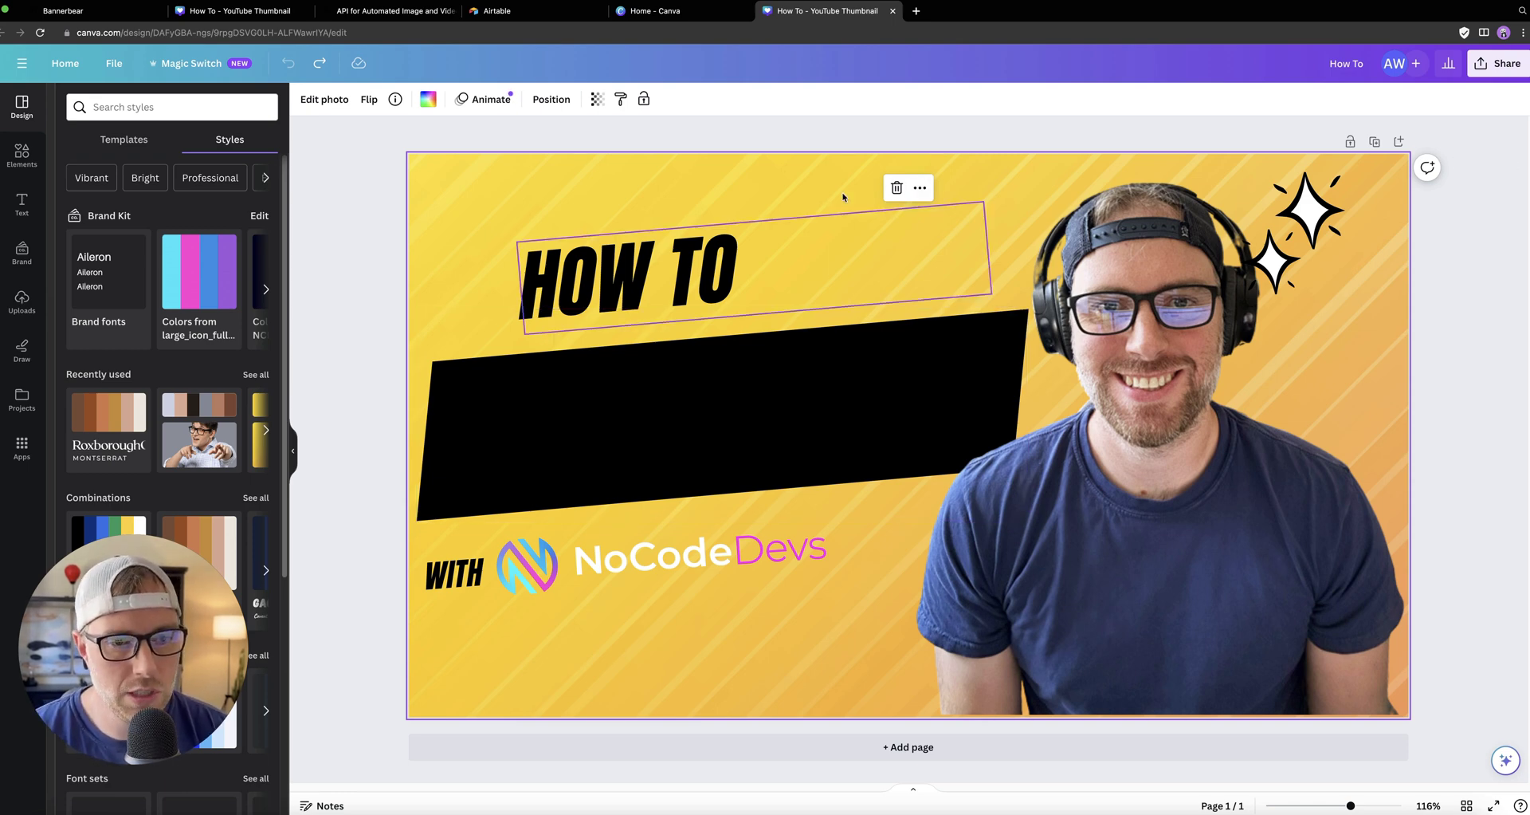
# Download the How To thumbnail as a PNG at 1,280 × 720 px.
pyautogui.click(1499, 64)
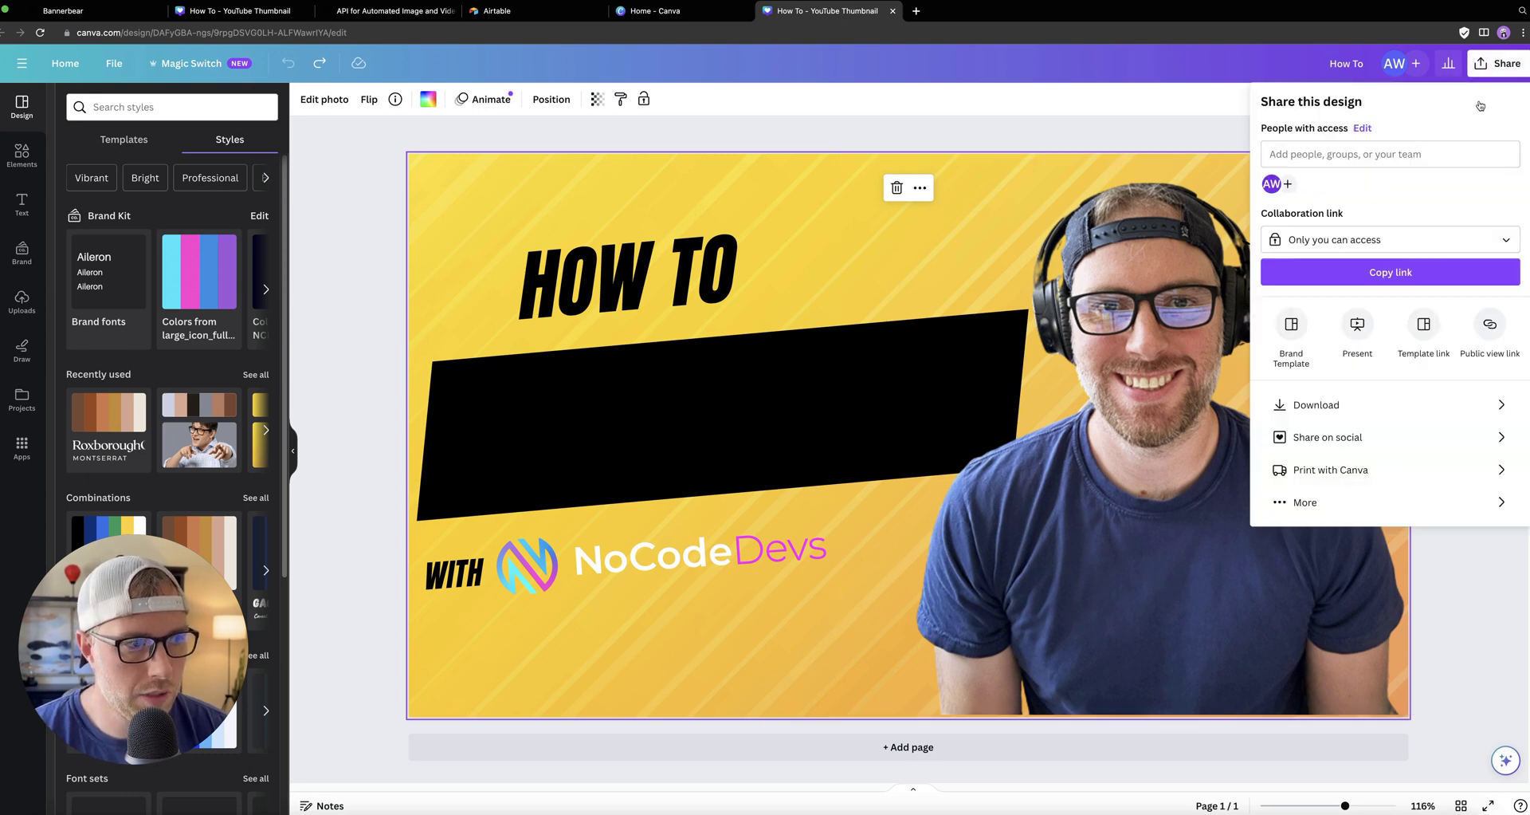
pyautogui.click(1346, 405)
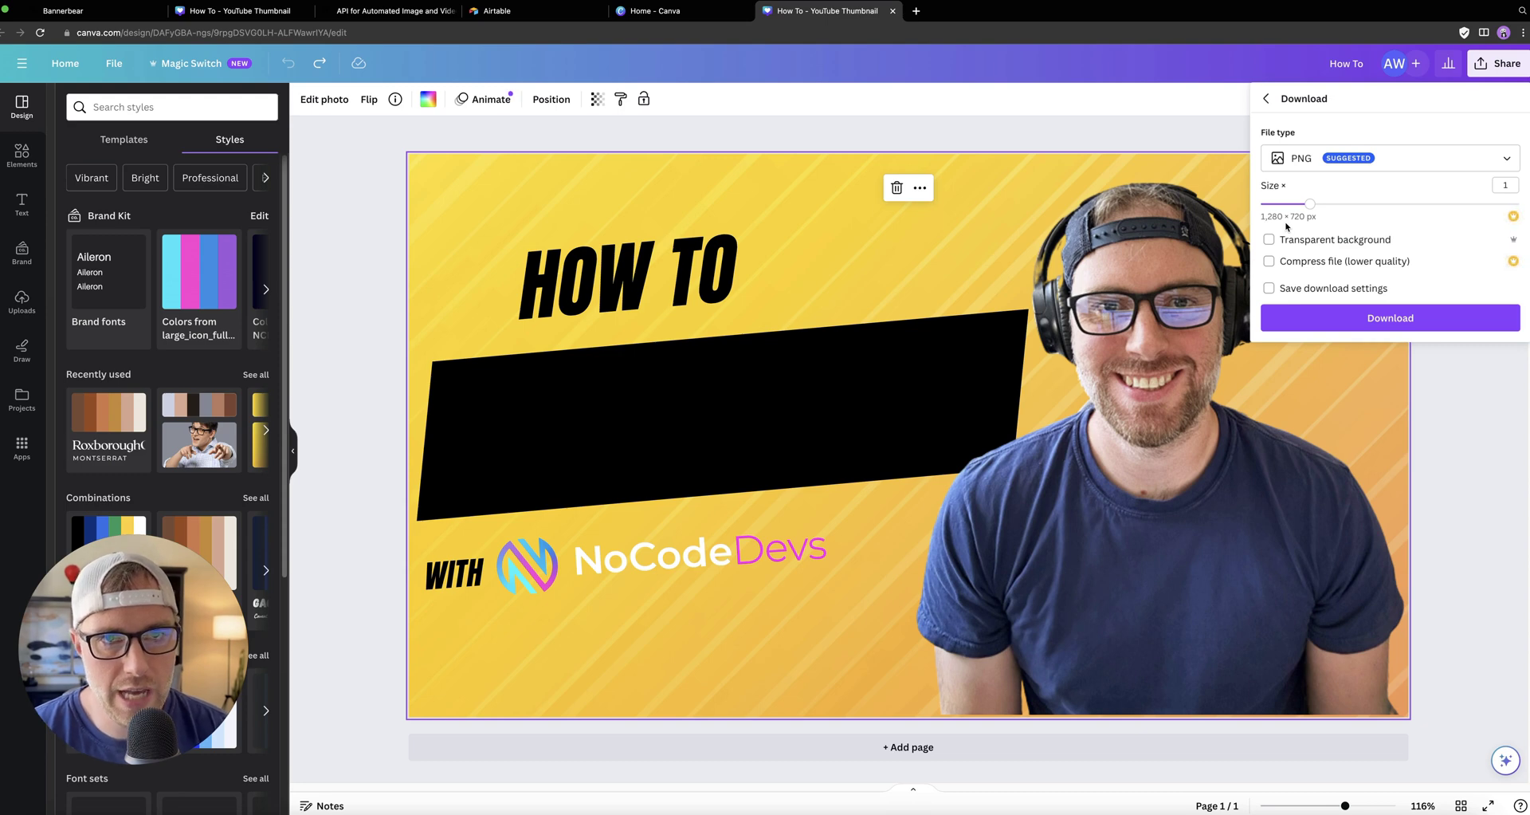
pyautogui.click(1394, 315)
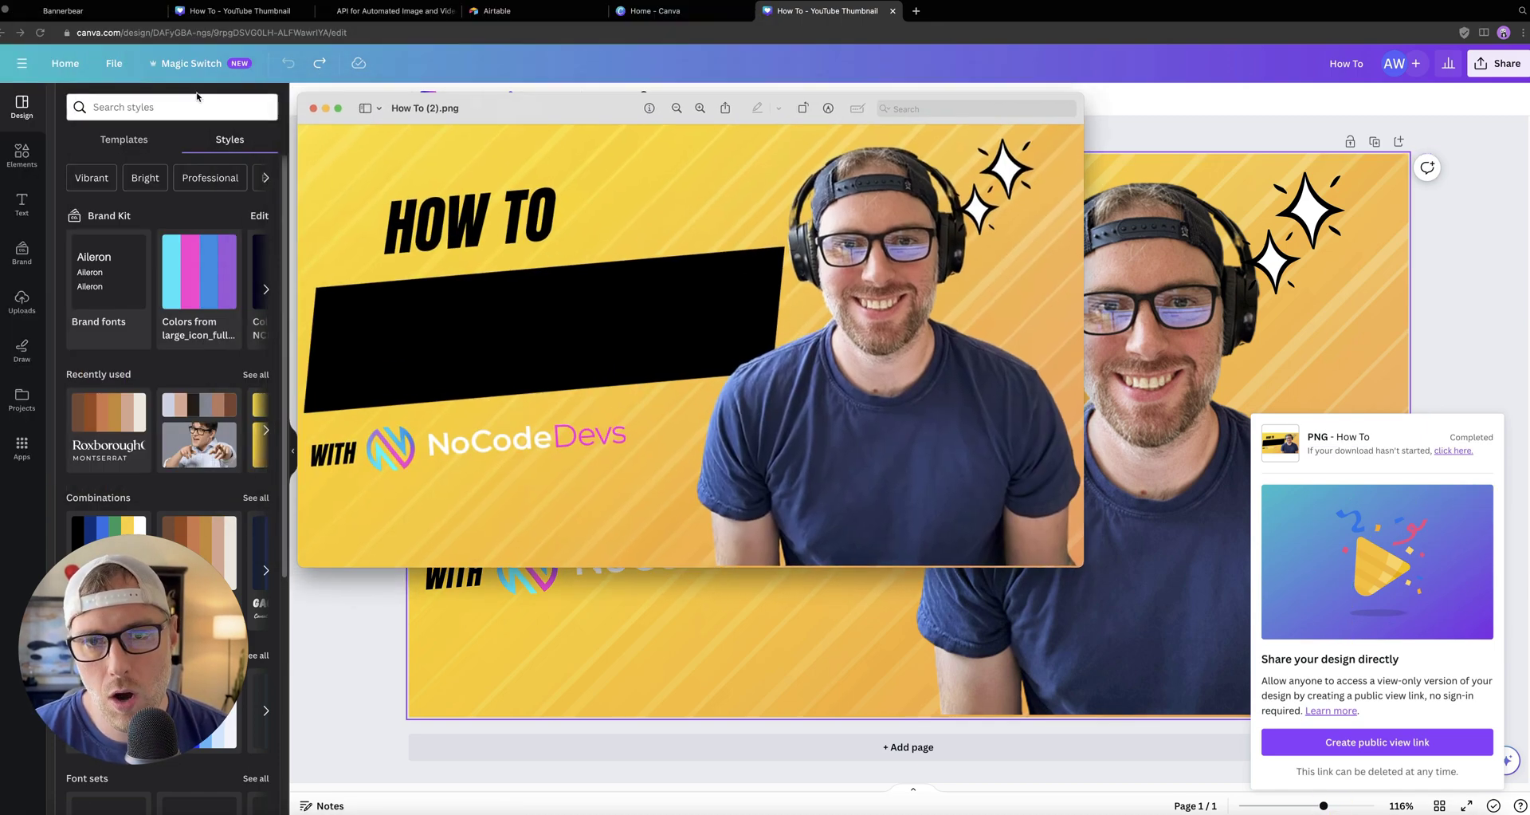
# Switch to Bannerbear and open the YT Generator project.
pyautogui.click(98, 15)
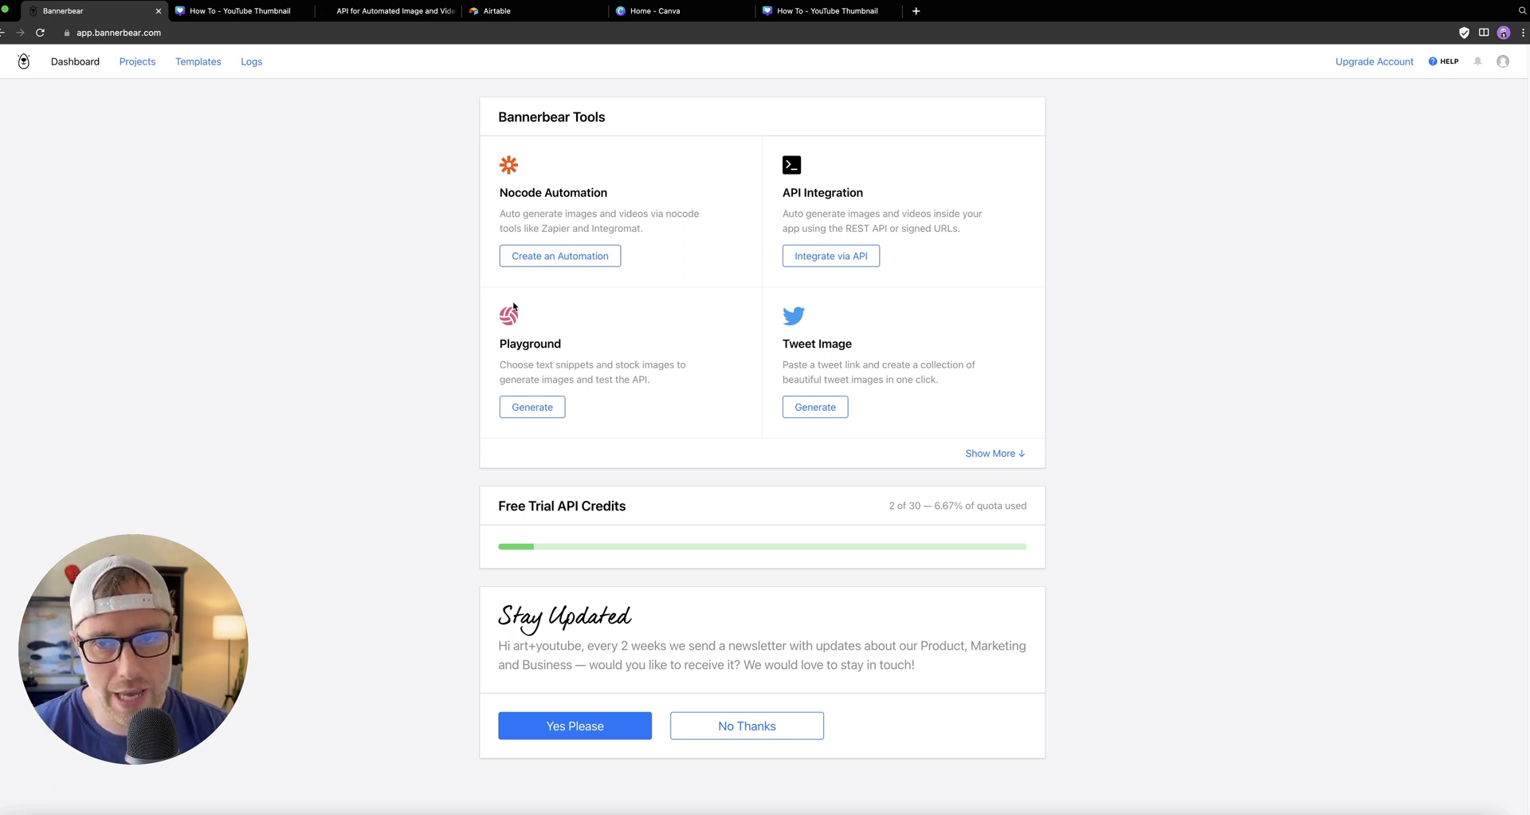
pyautogui.click(138, 62)
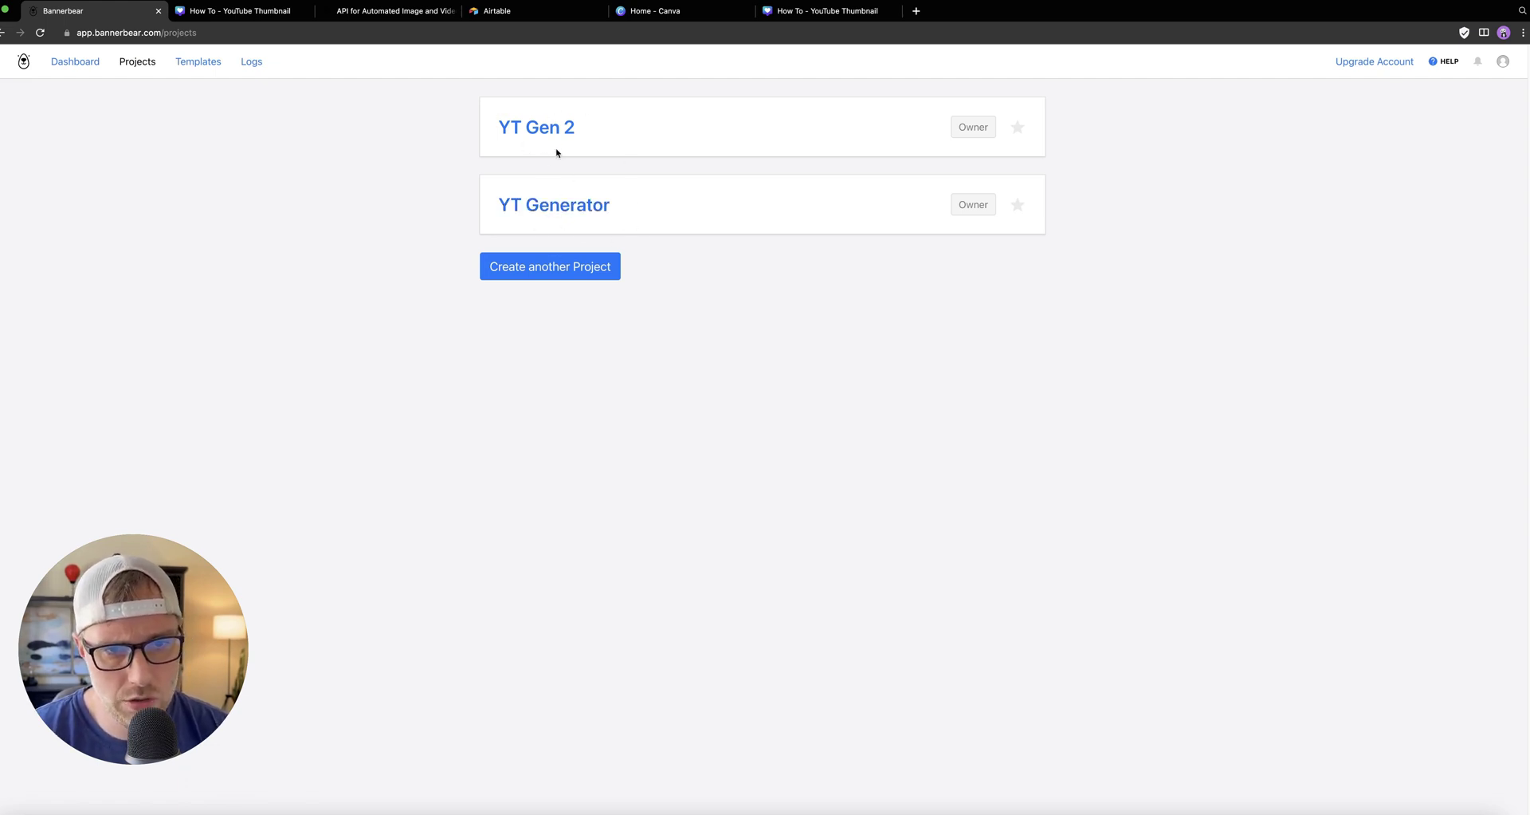
pyautogui.click(555, 204)
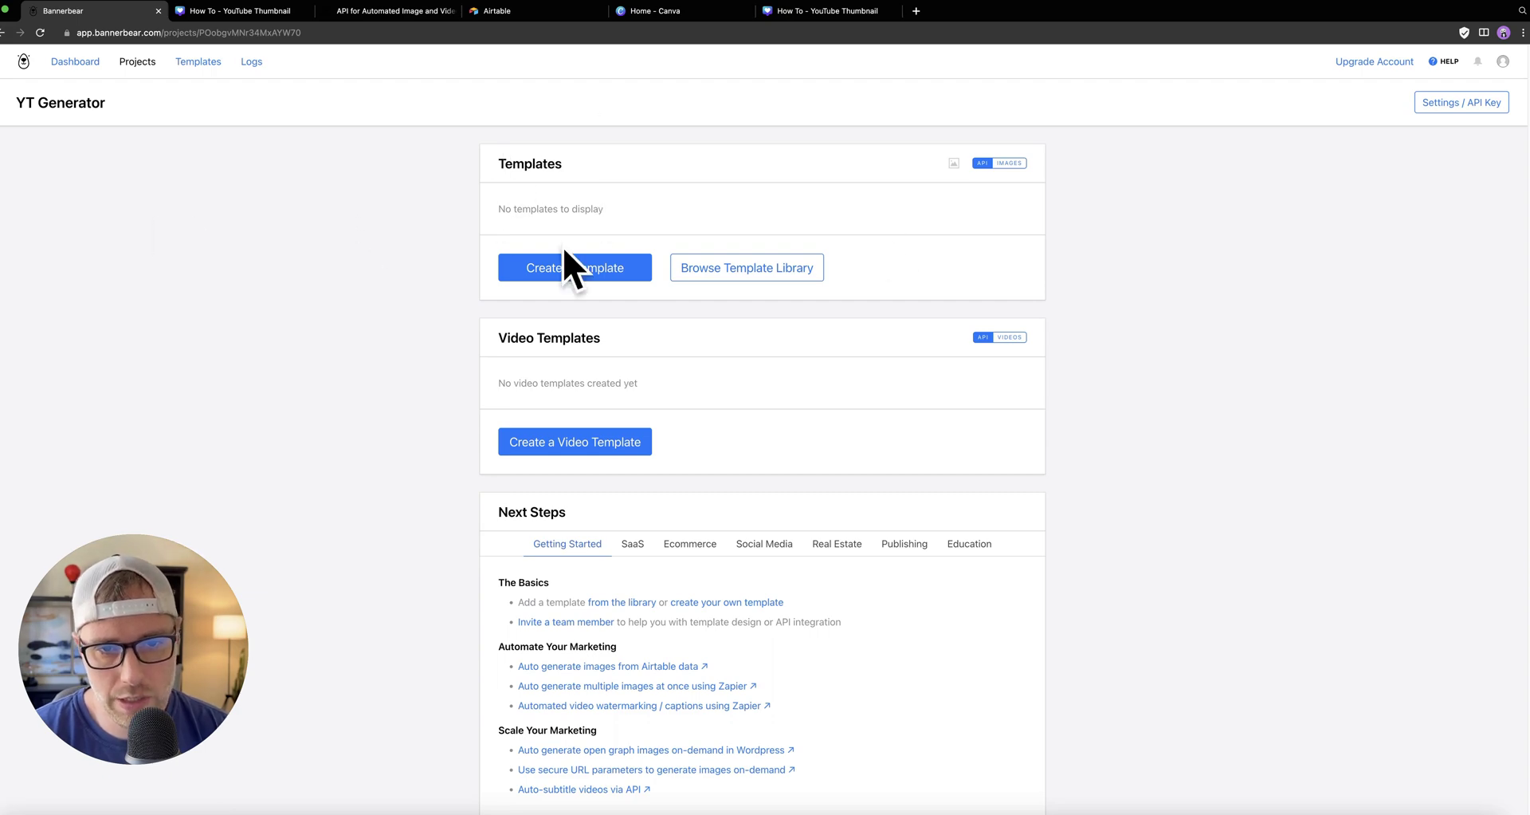
# Browse the ready-made designs in the template library, and choose to start with a blank template.
pyautogui.click(693, 267)
pyautogui.scroll(-8, 468, 287)
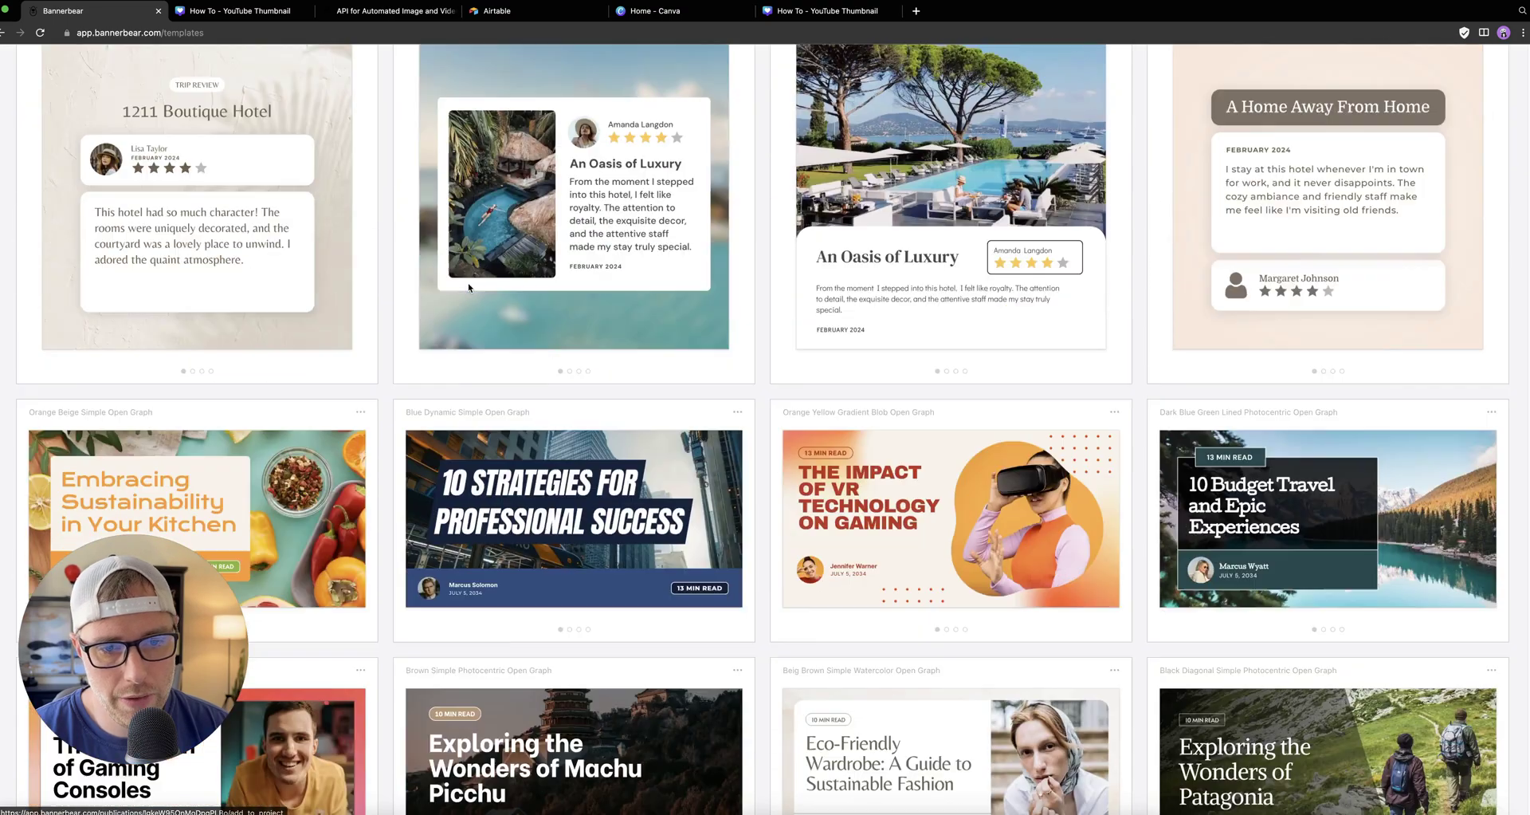
pyautogui.scroll(-10, 470, 287)
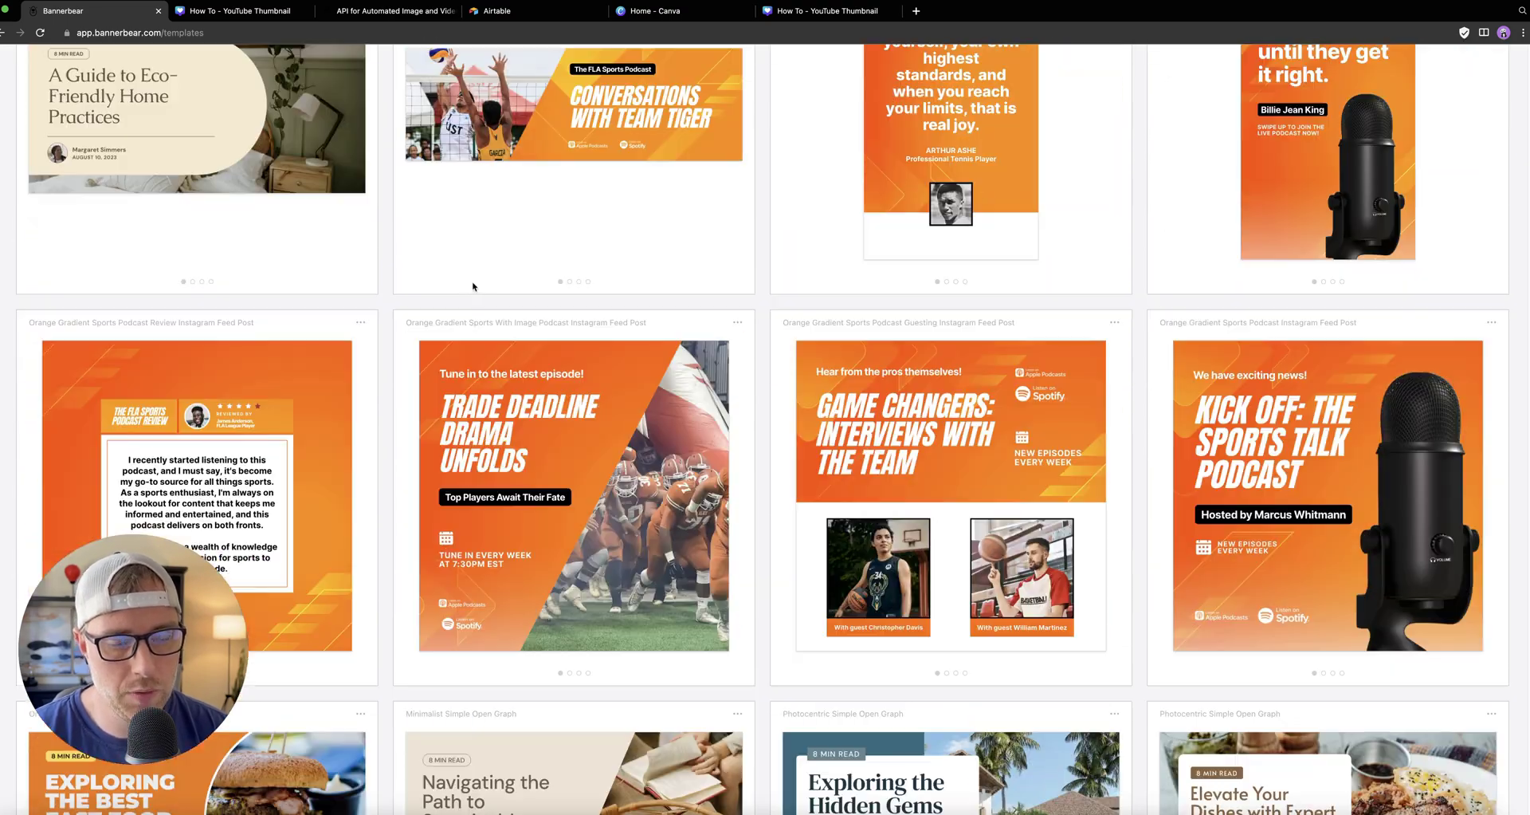
pyautogui.click(507, 344)
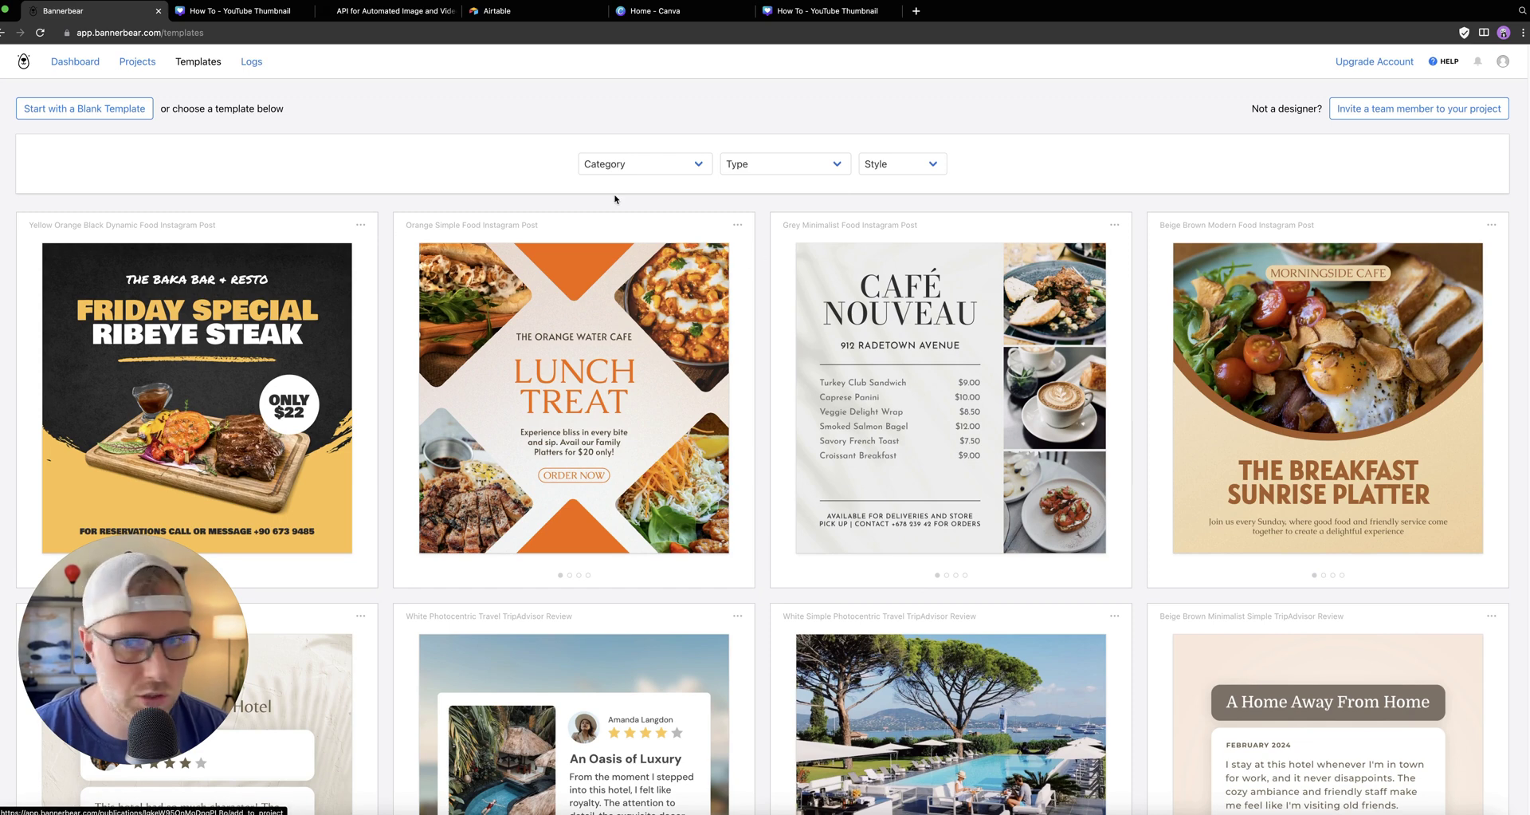
pyautogui.click(107, 111)
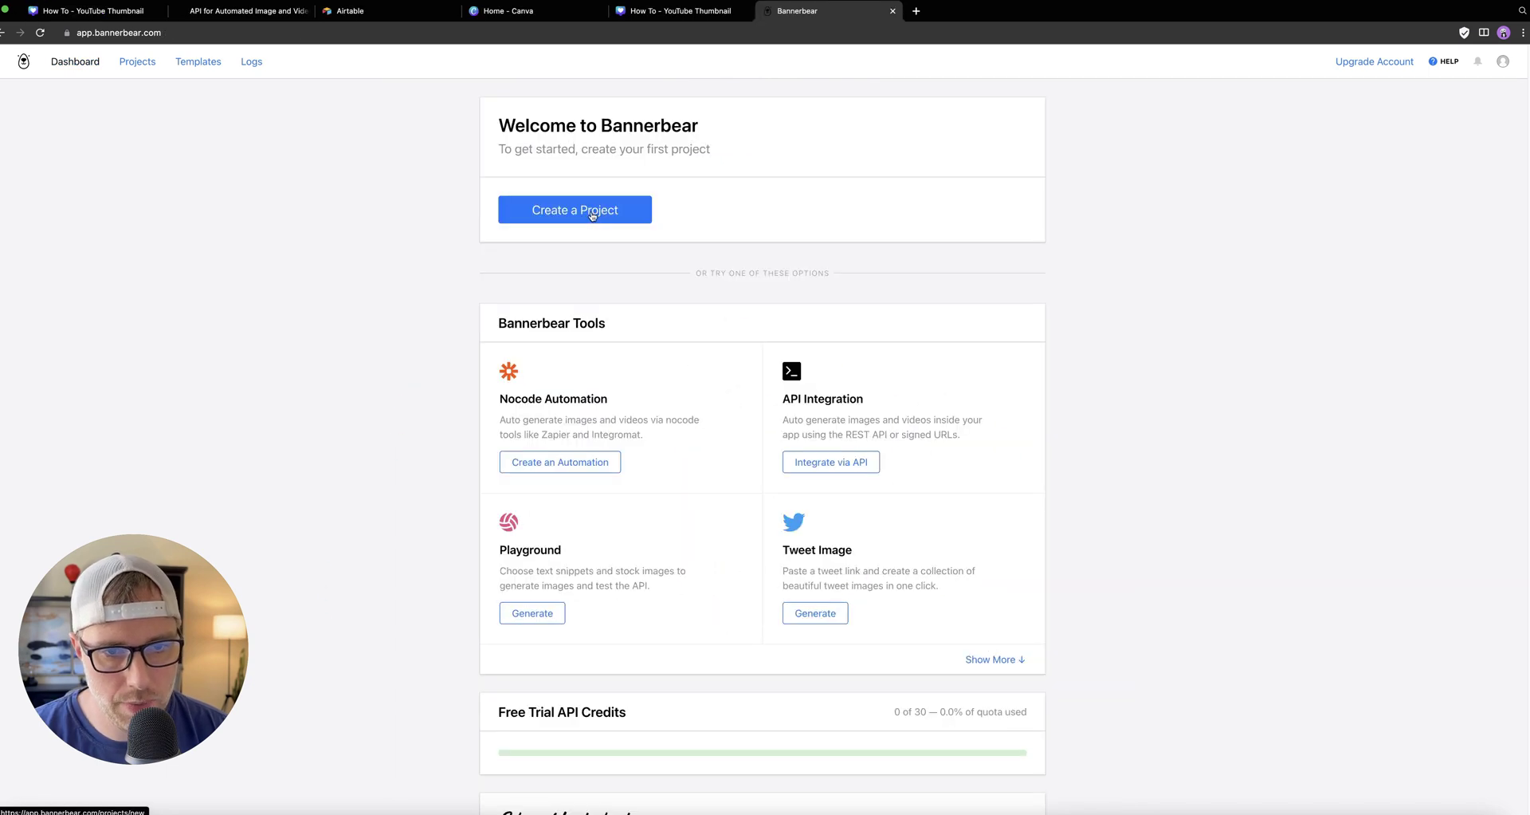
# Create a project named My First Project and open its Welcome Template for editing.
pyautogui.click(594, 212)
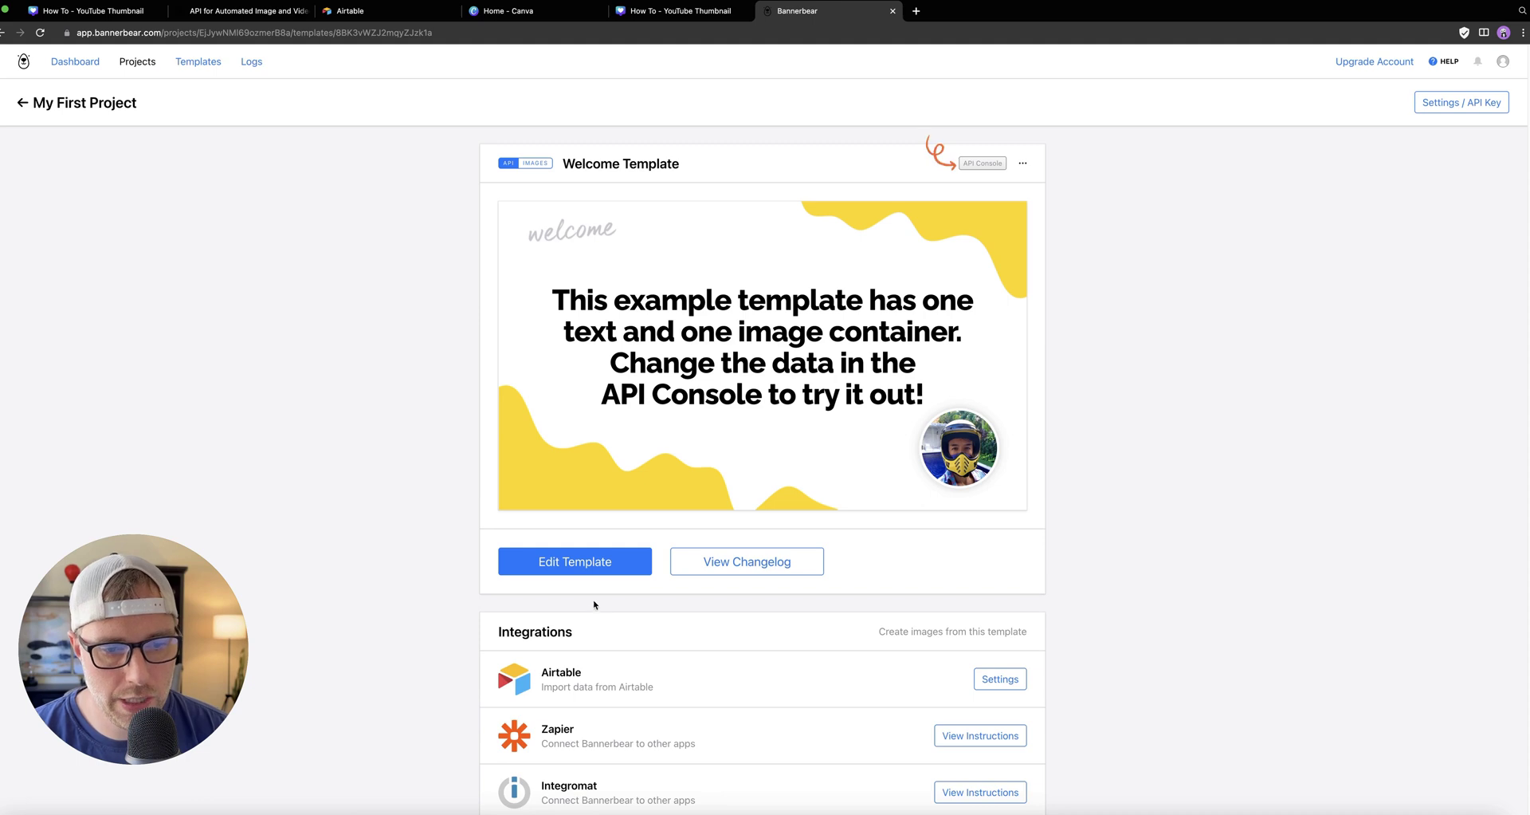
pyautogui.click(598, 562)
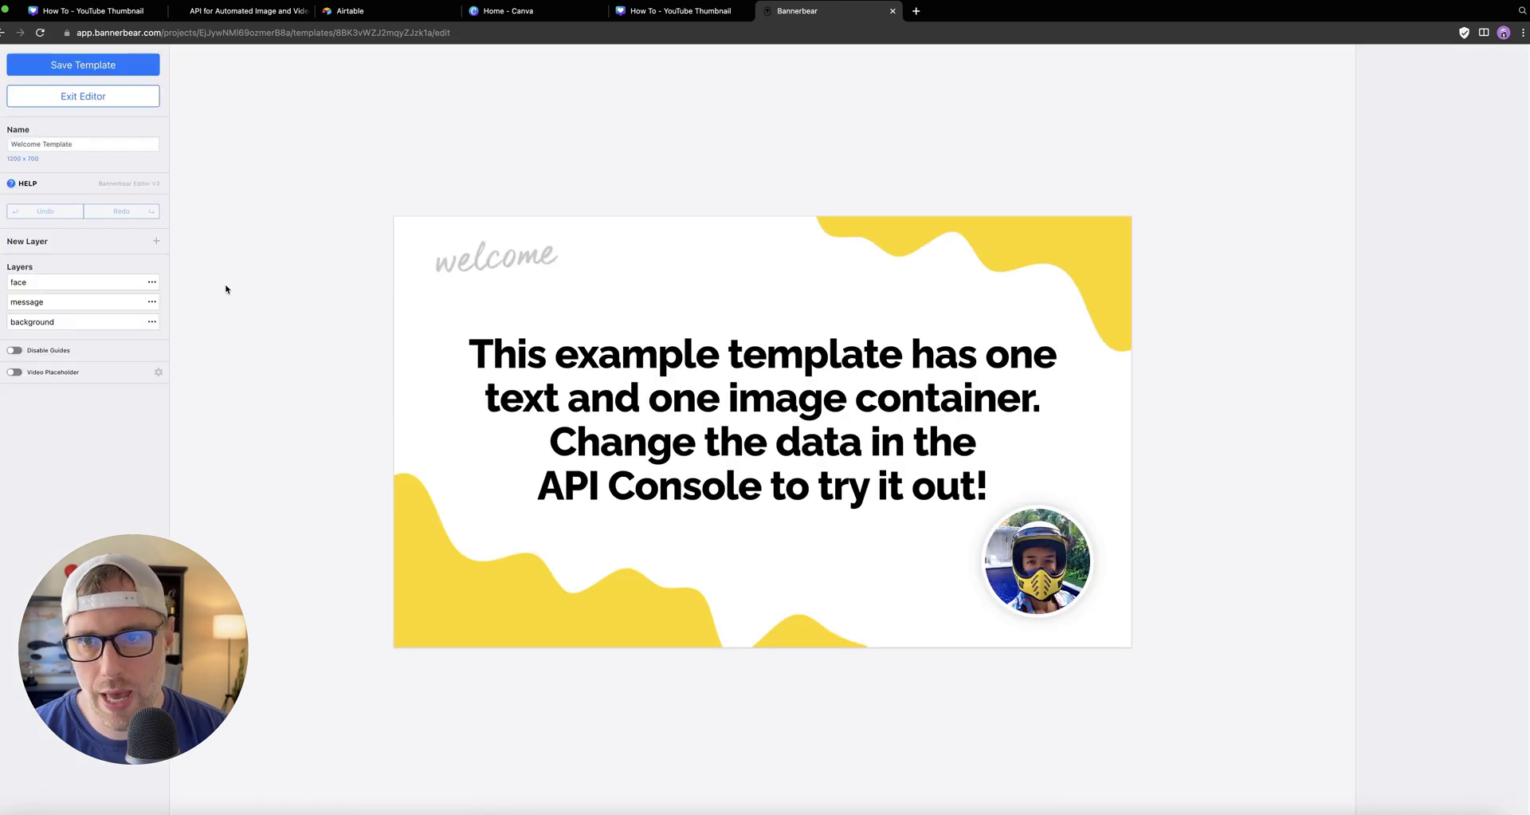
# Set the Welcome Template's dimensions to 1280 wide by 720 high and save them.
pyautogui.click(36, 163)
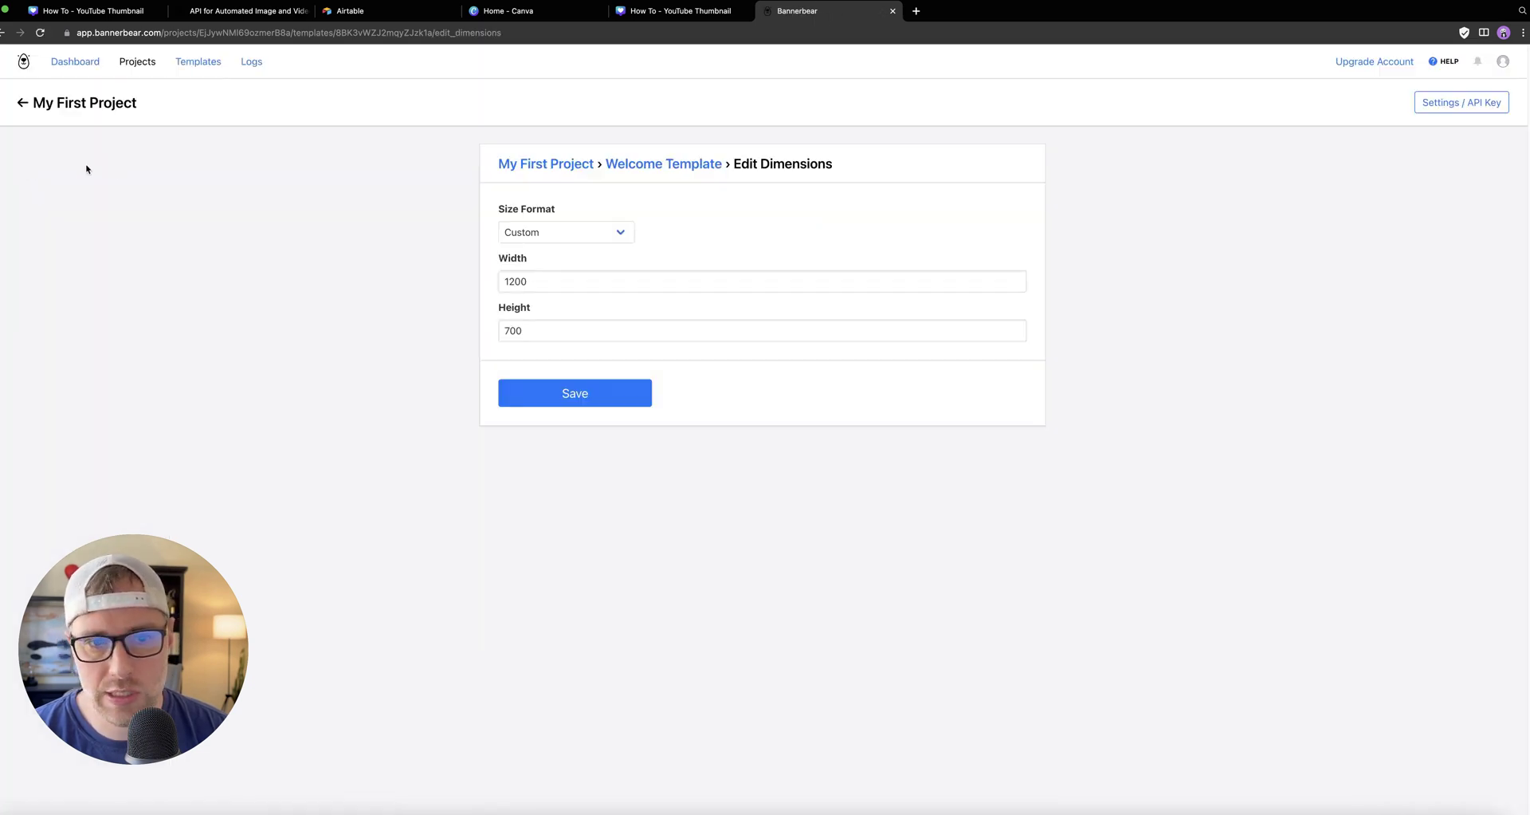
pyautogui.press('Tab')
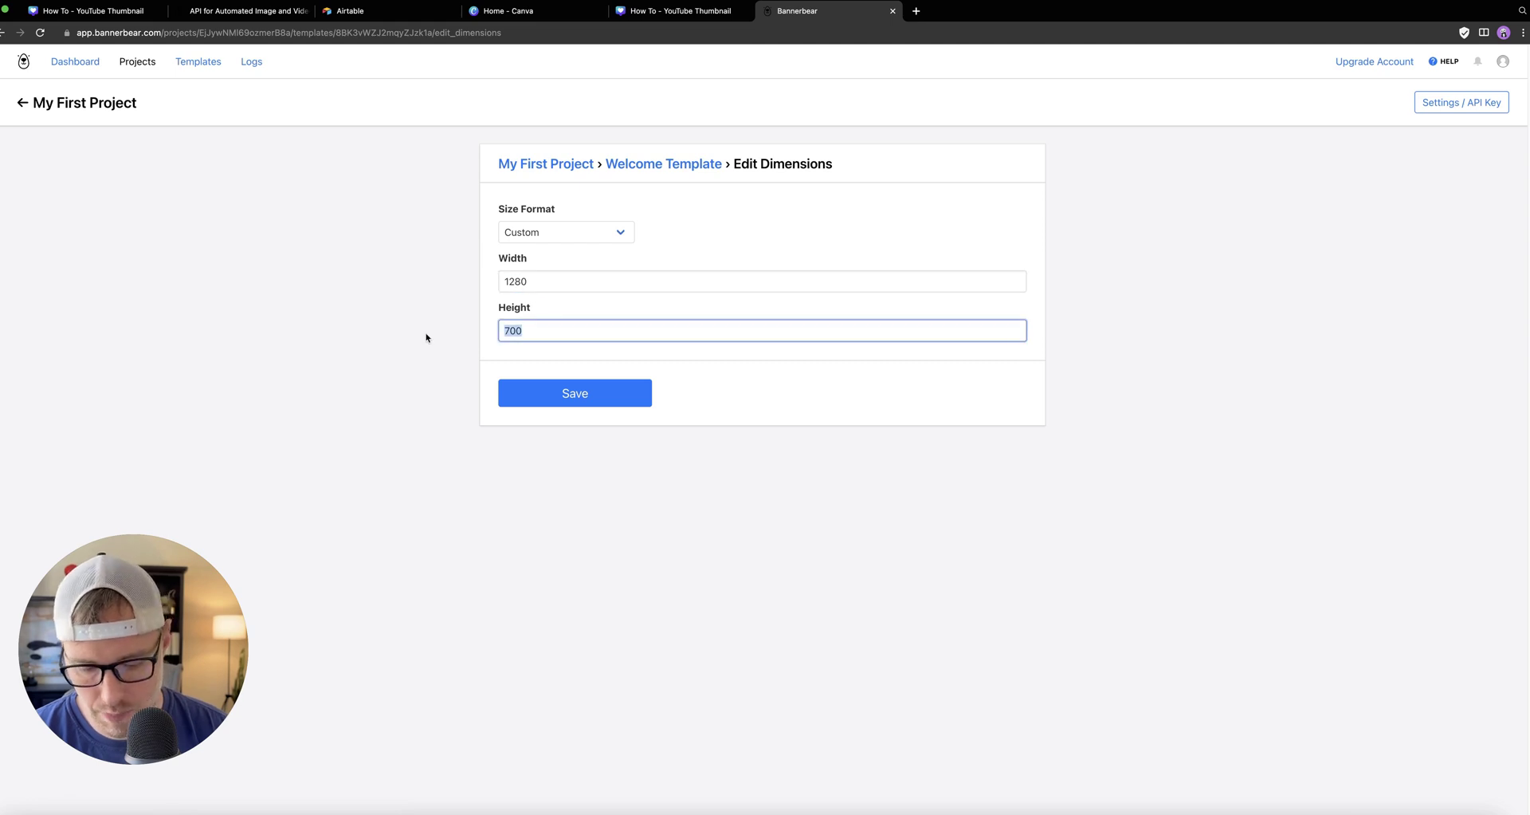
pyautogui.write('72')
pyautogui.click(563, 391)
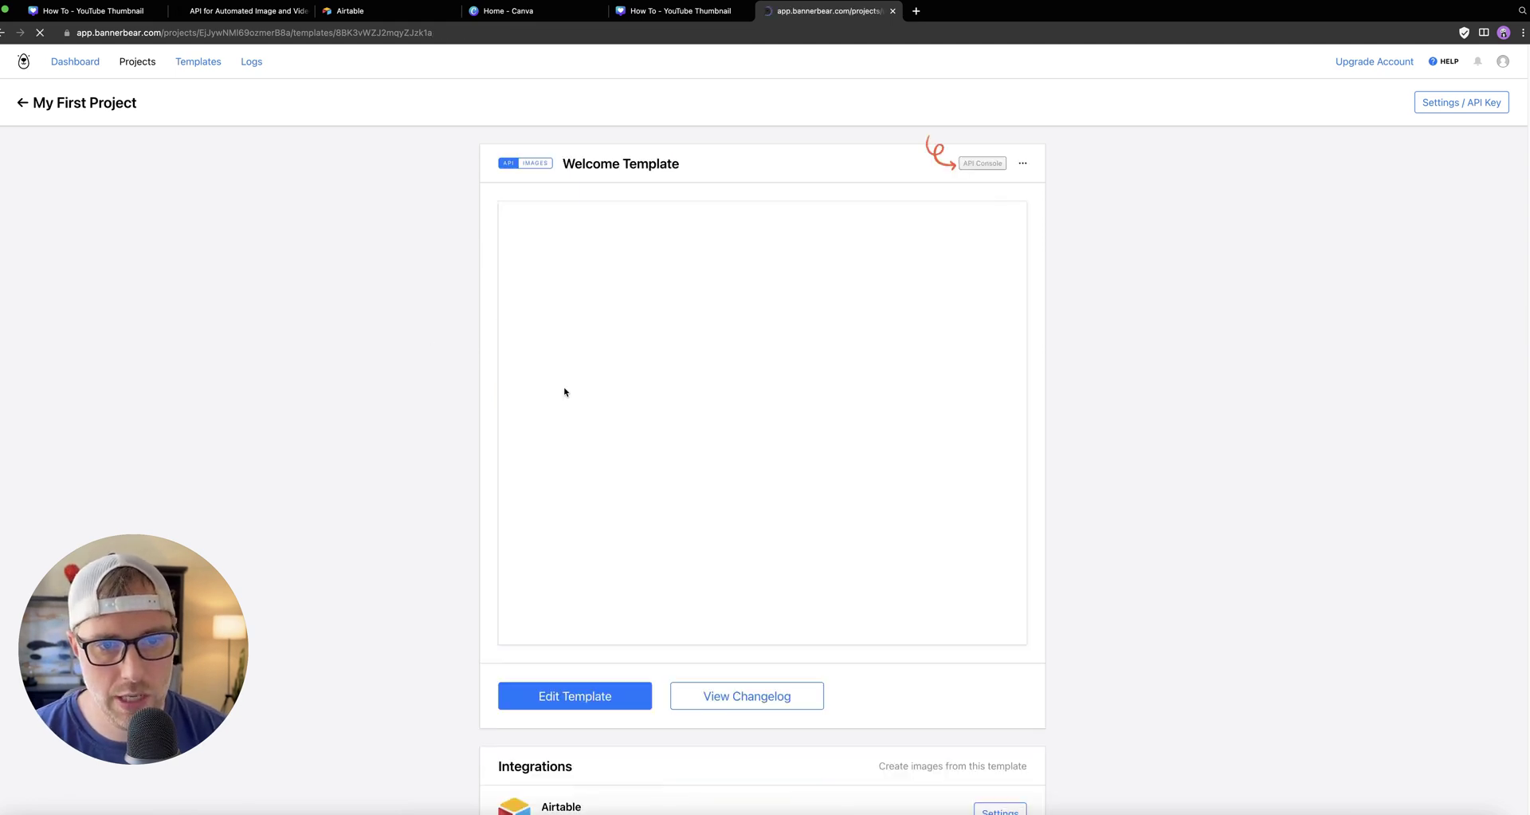
# Reopen the Welcome Template in the editor and delete its face, message and background layers.
pyautogui.click(599, 550)
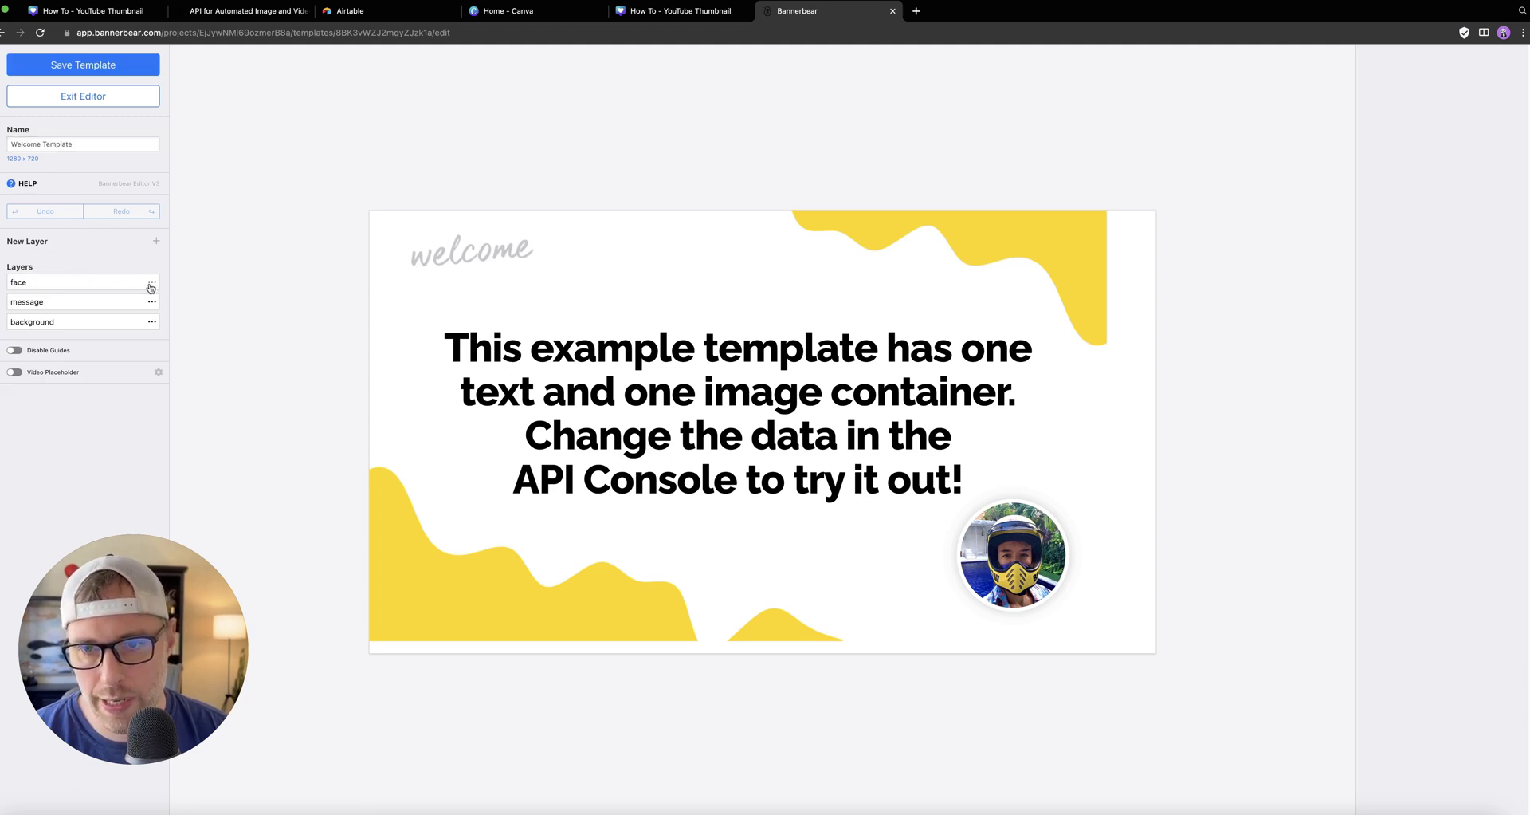
pyautogui.click(151, 282)
pyautogui.click(182, 429)
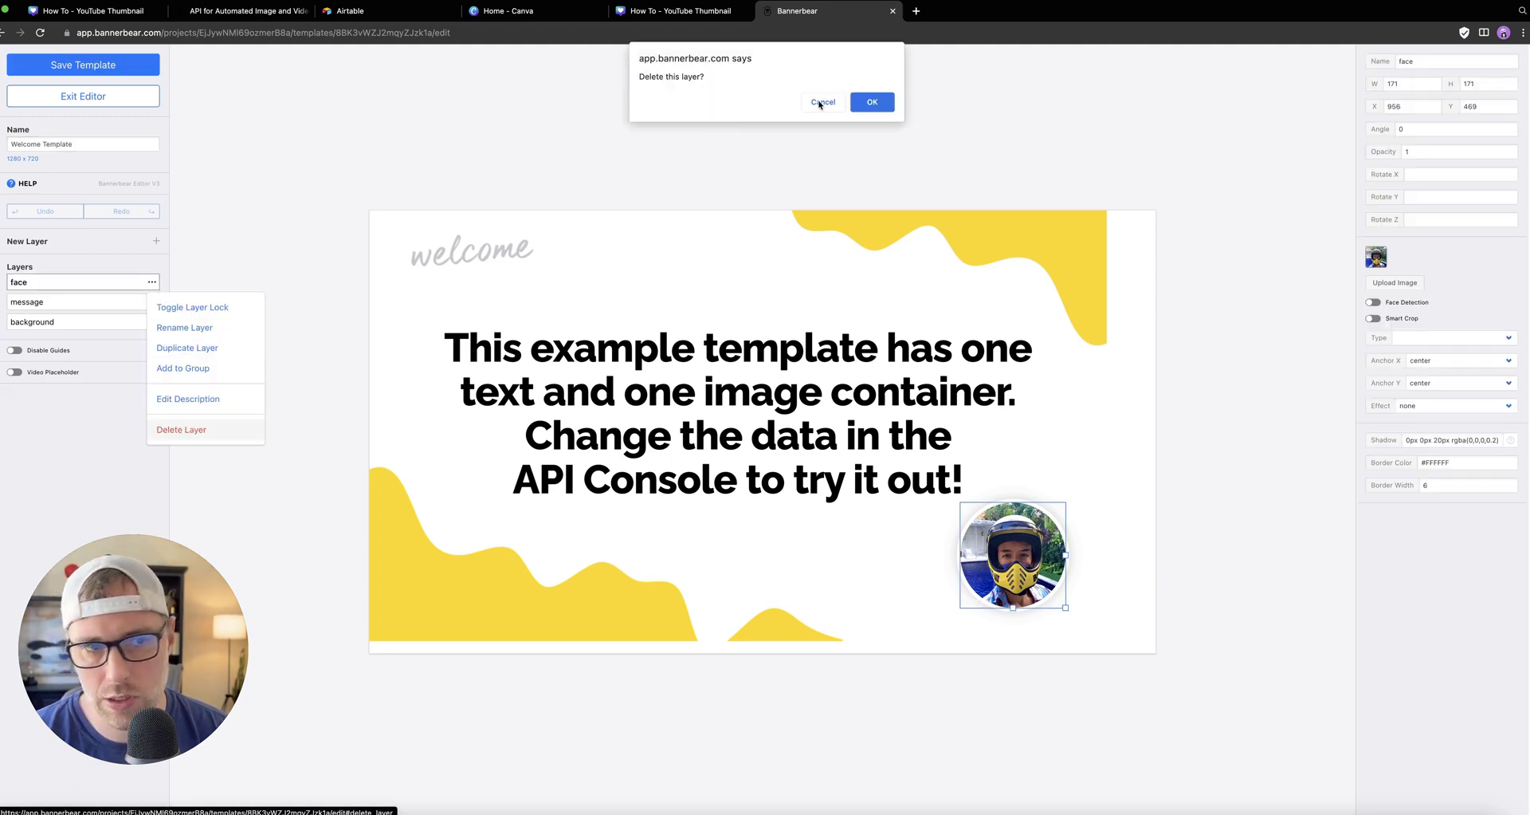
pyautogui.press('Return')
pyautogui.click(152, 283)
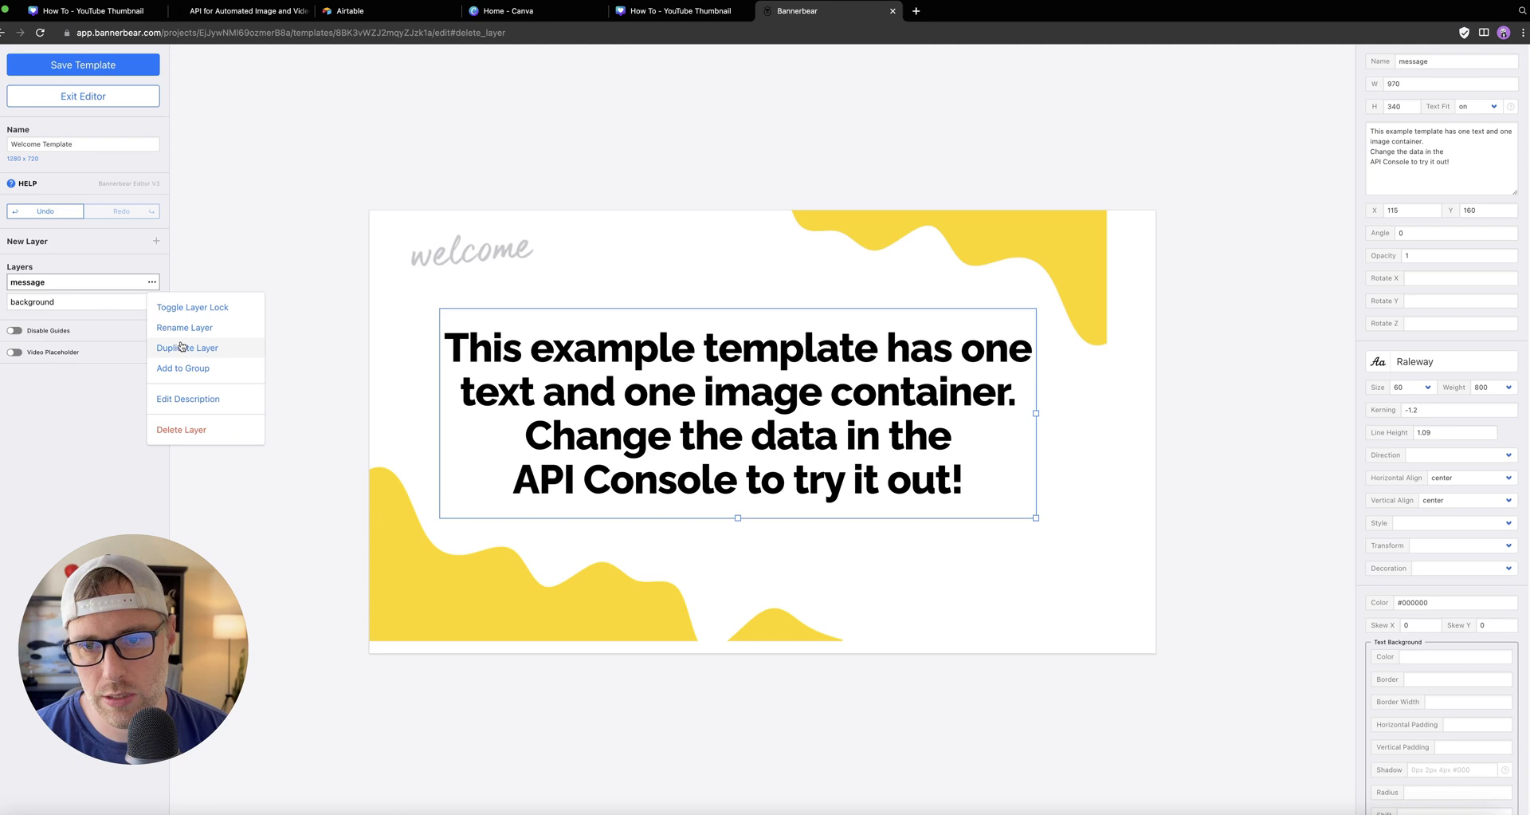
pyautogui.click(194, 427)
pyautogui.click(872, 99)
pyautogui.click(151, 284)
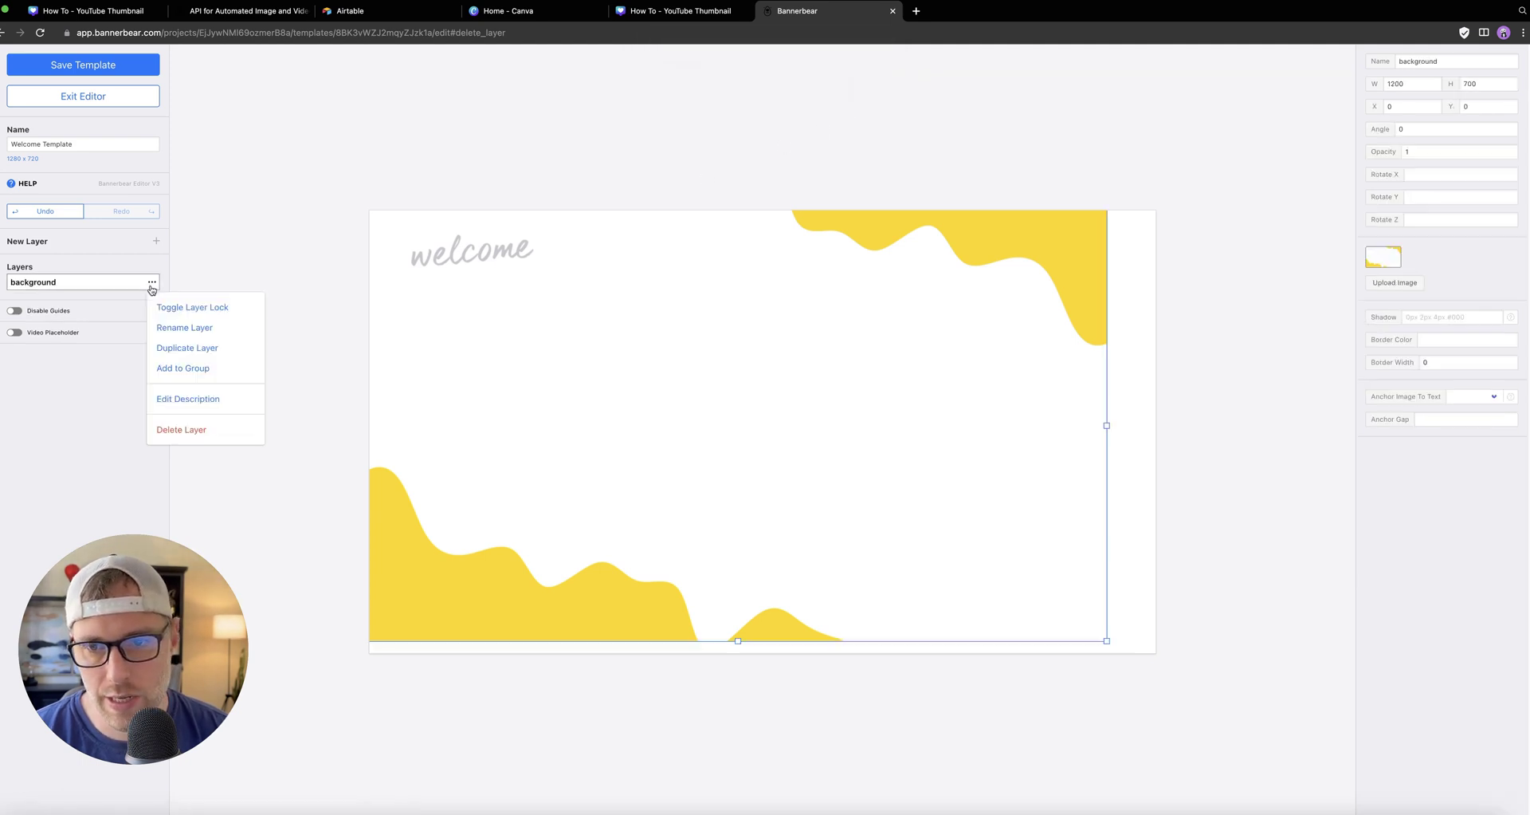
pyautogui.click(186, 429)
pyautogui.click(872, 104)
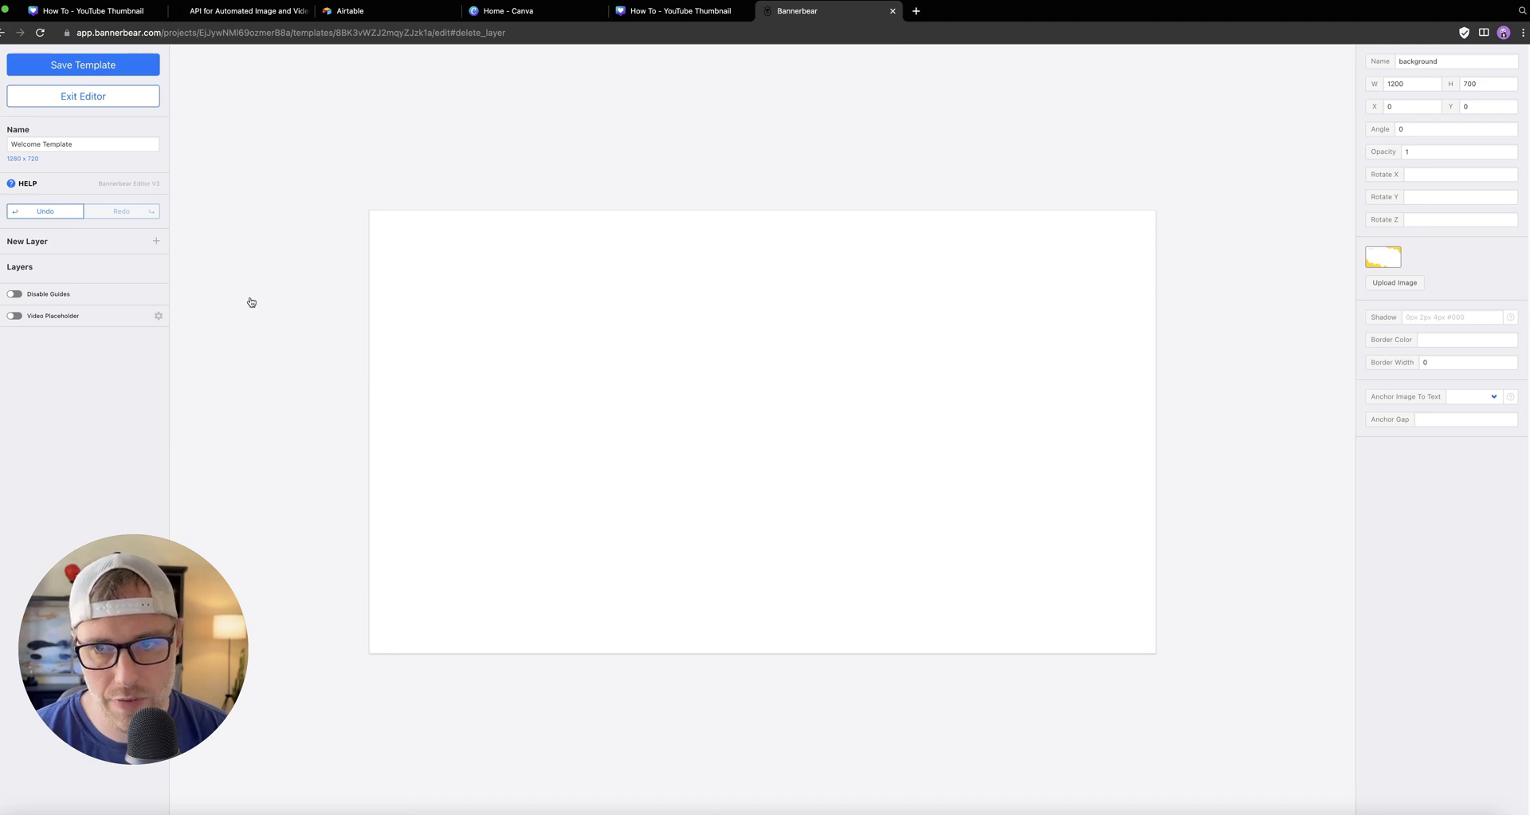
# Add a static image layer to the empty template.
pyautogui.click(158, 243)
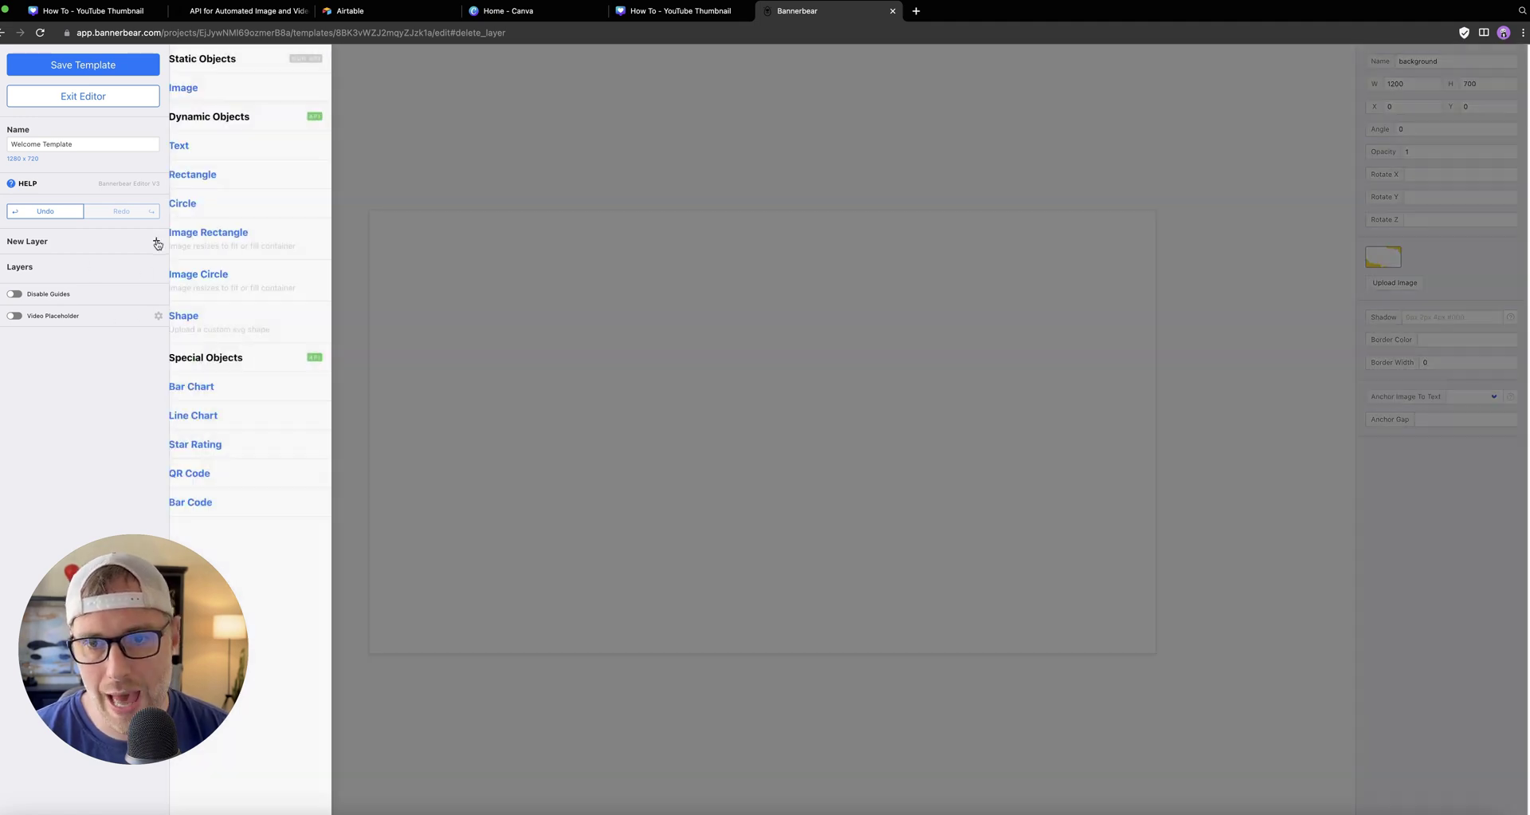
pyautogui.click(200, 94)
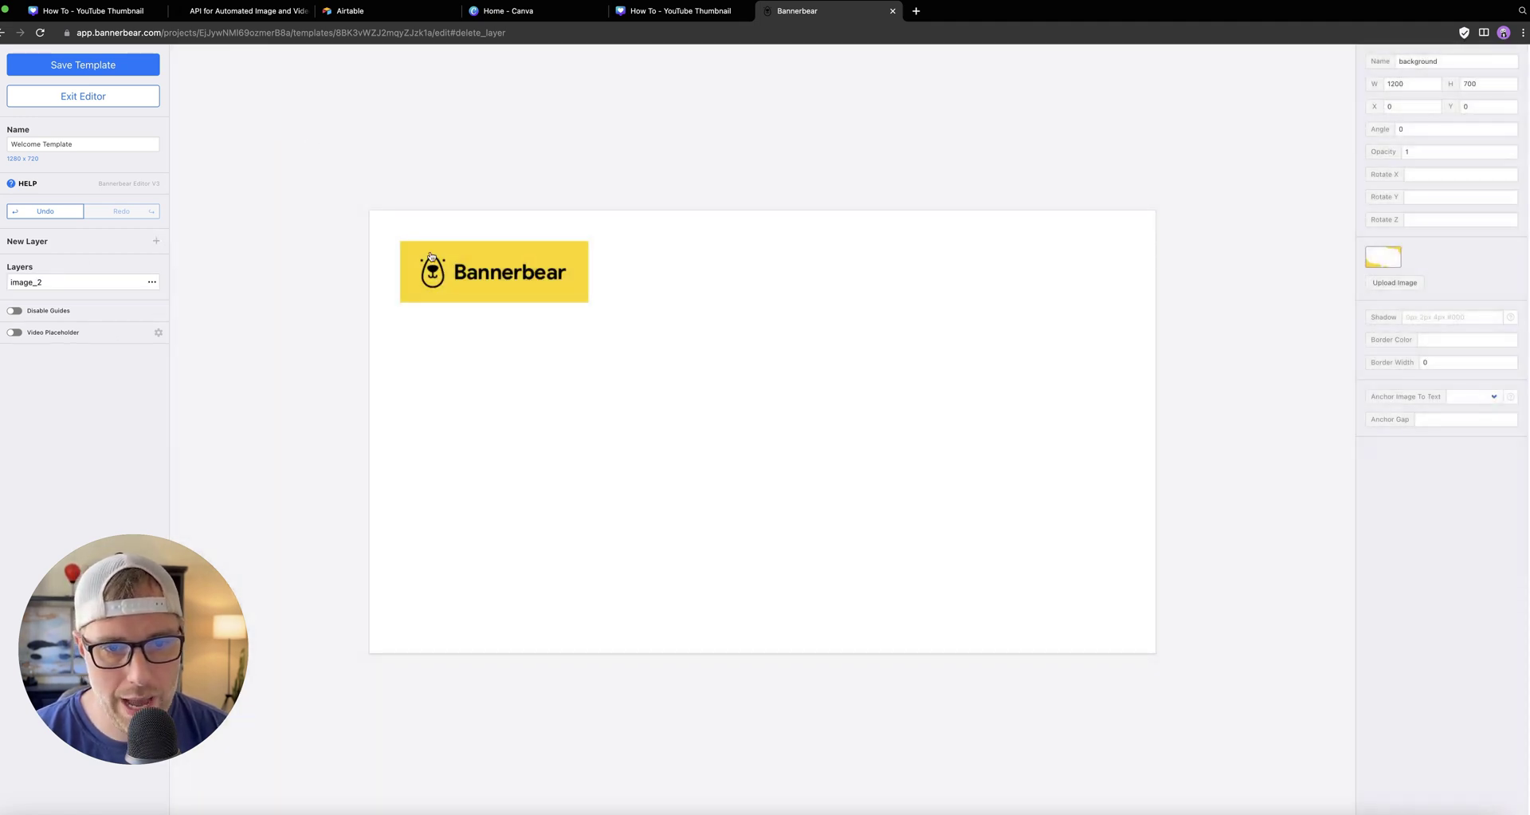
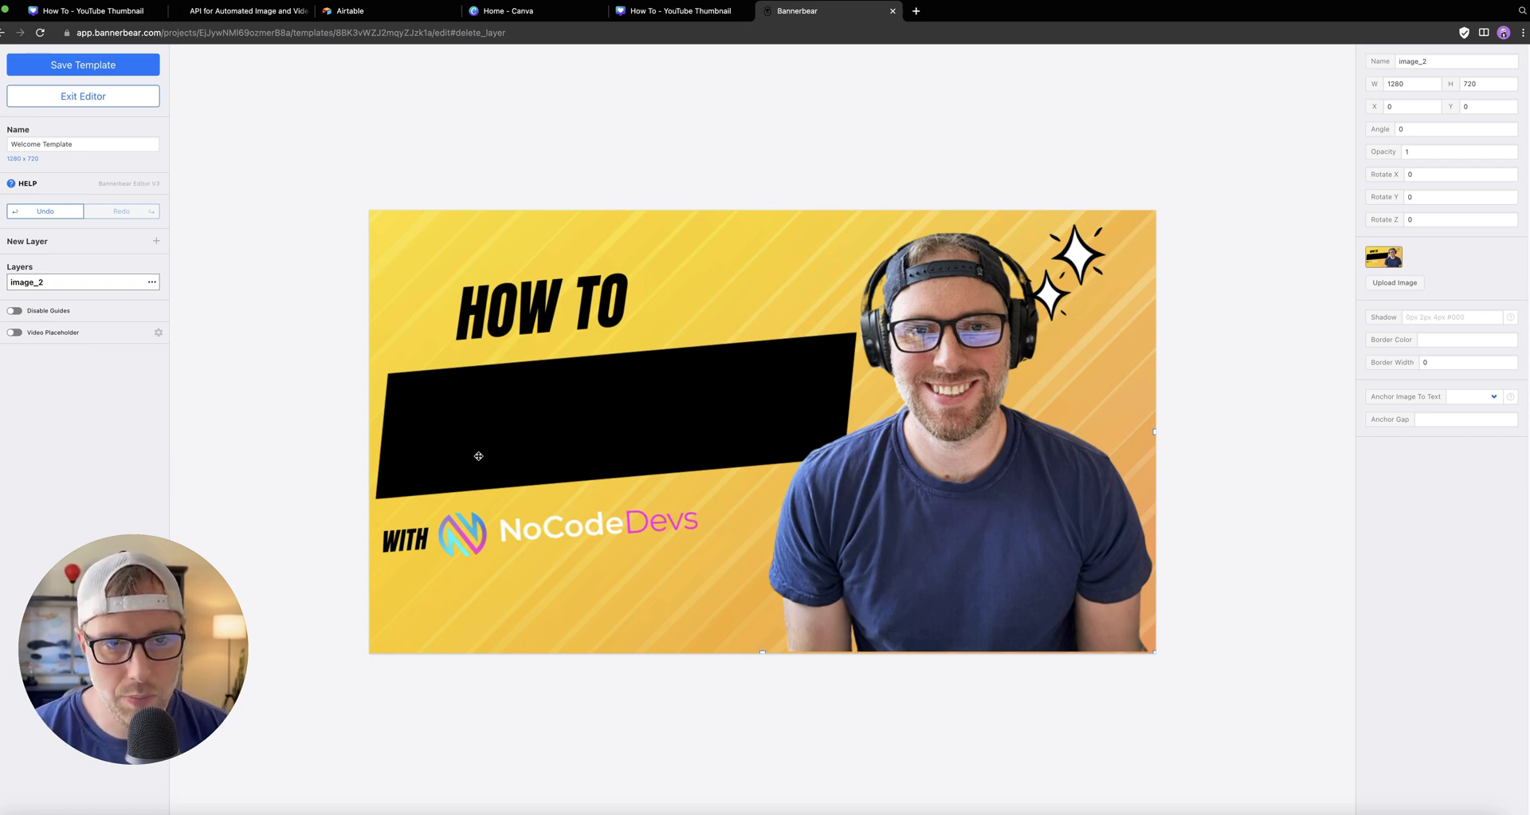
# Add a dynamic text layer to the template and set its text color to #FFFBFB.
pyautogui.click(156, 242)
pyautogui.click(190, 147)
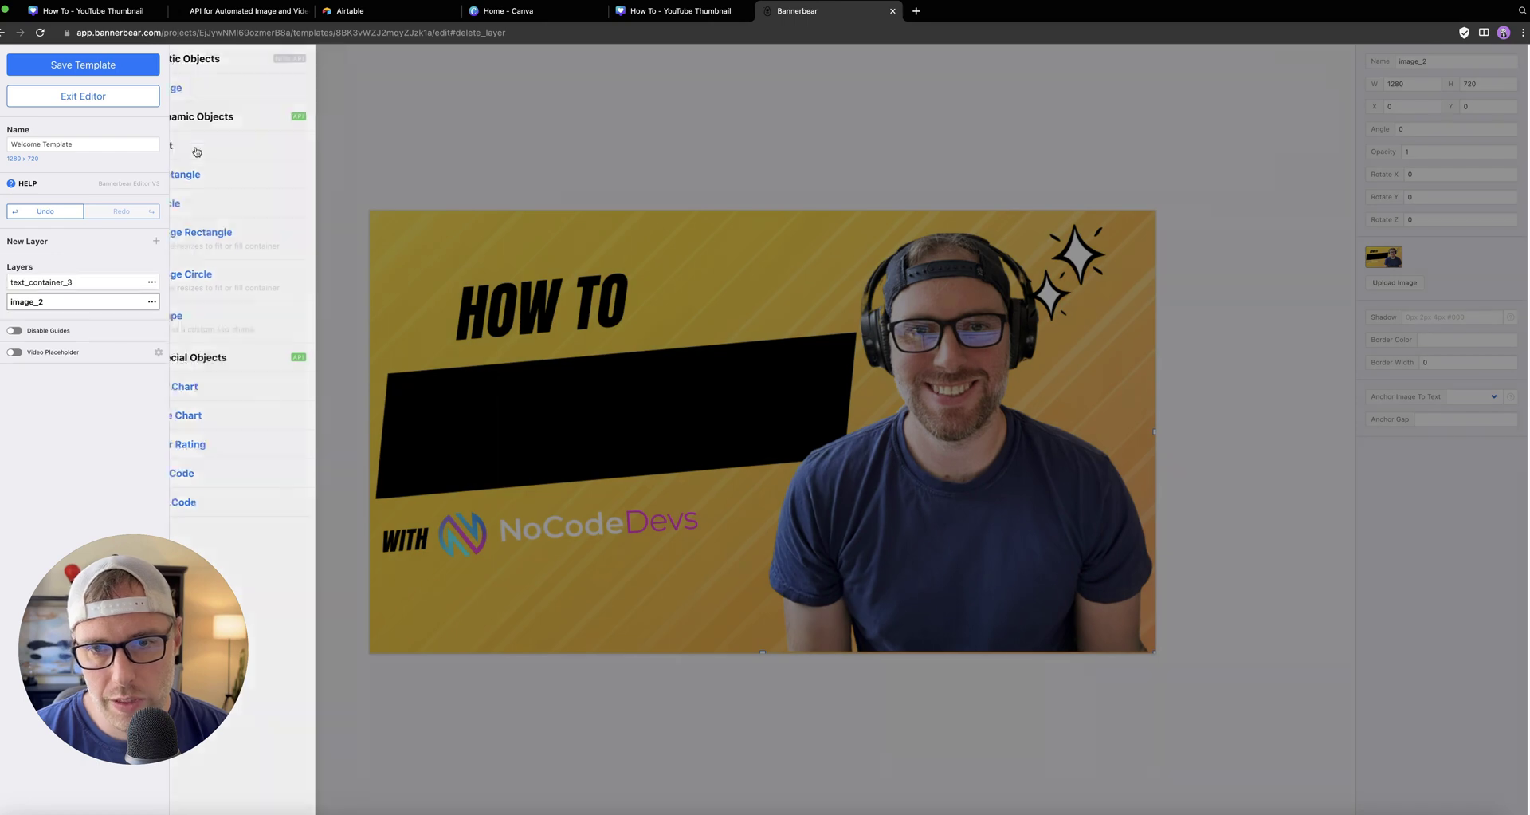
pyautogui.moveTo(504, 256)
pyautogui.mouseDown()
pyautogui.moveTo(505, 386)
pyautogui.moveTo(508, 257)
pyautogui.mouseUp()
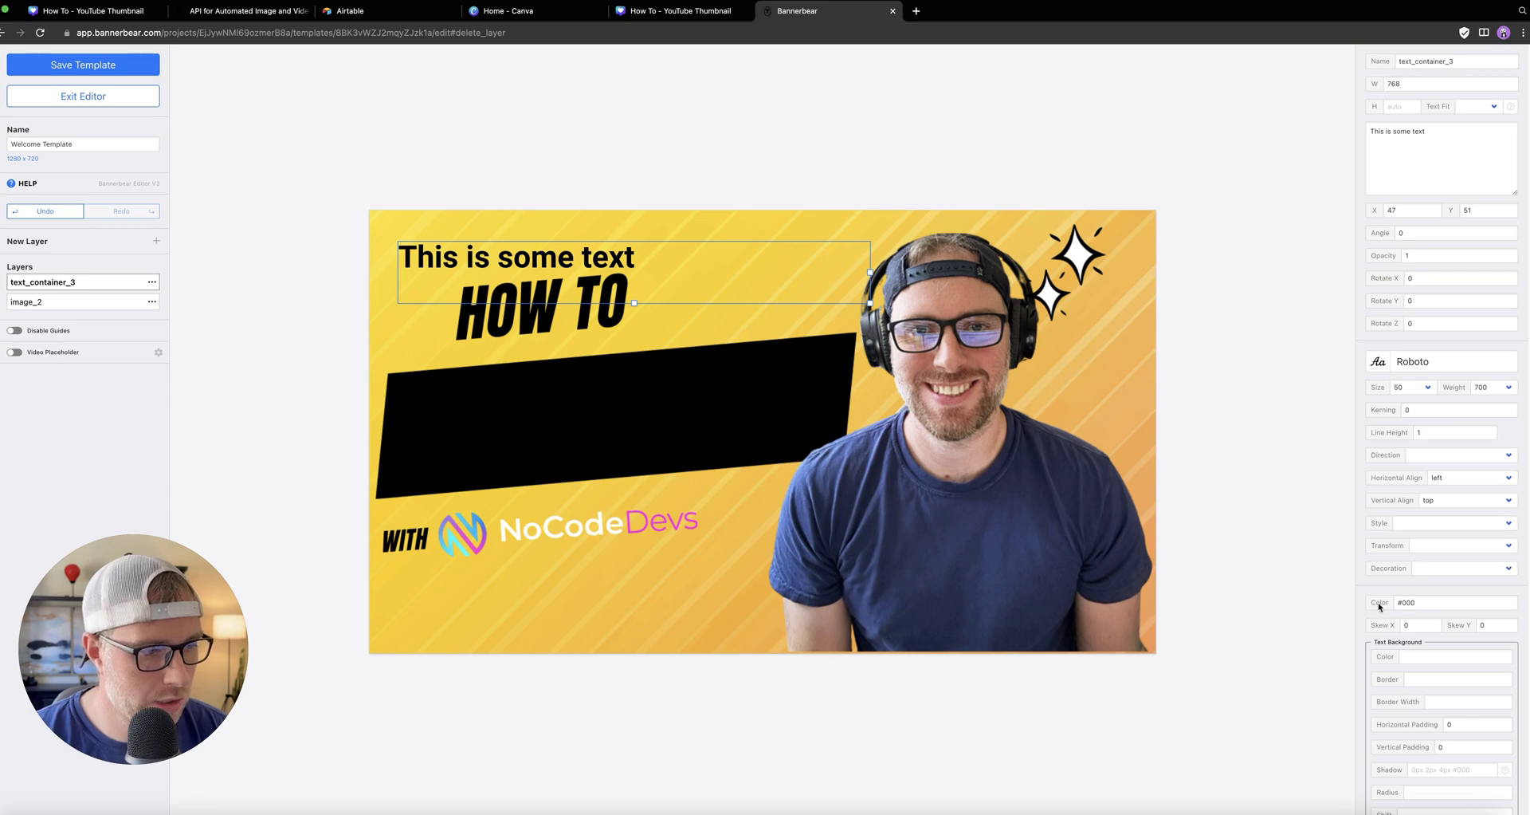
pyautogui.click(1413, 599)
pyautogui.click(1380, 680)
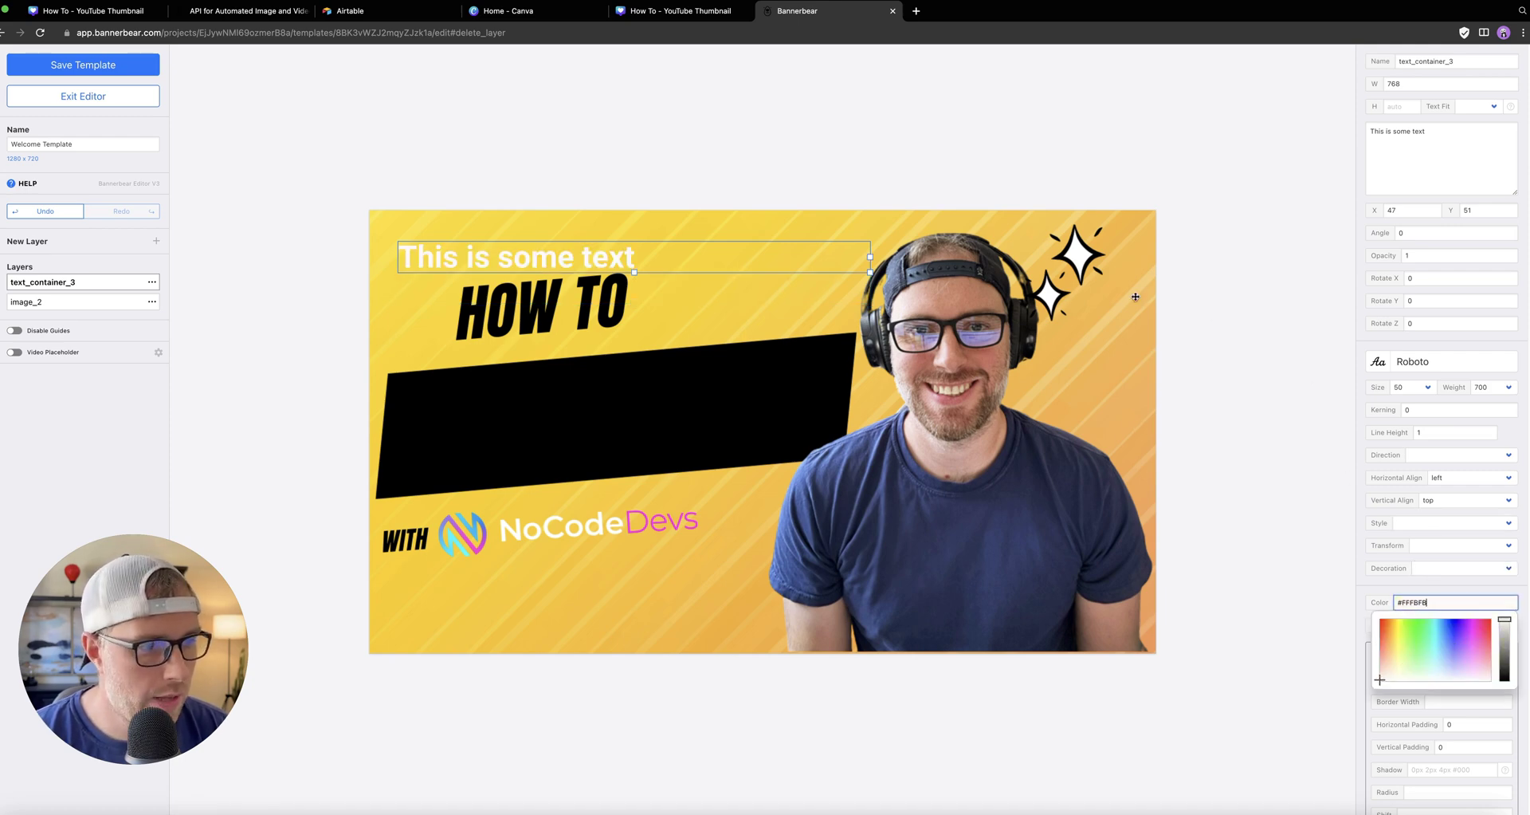
# Place the text layer on the black banner, rotate it to an angle of -6, and narrow its box to 705 wide.
pyautogui.moveTo(560, 250); pyautogui.dragTo(561, 393)
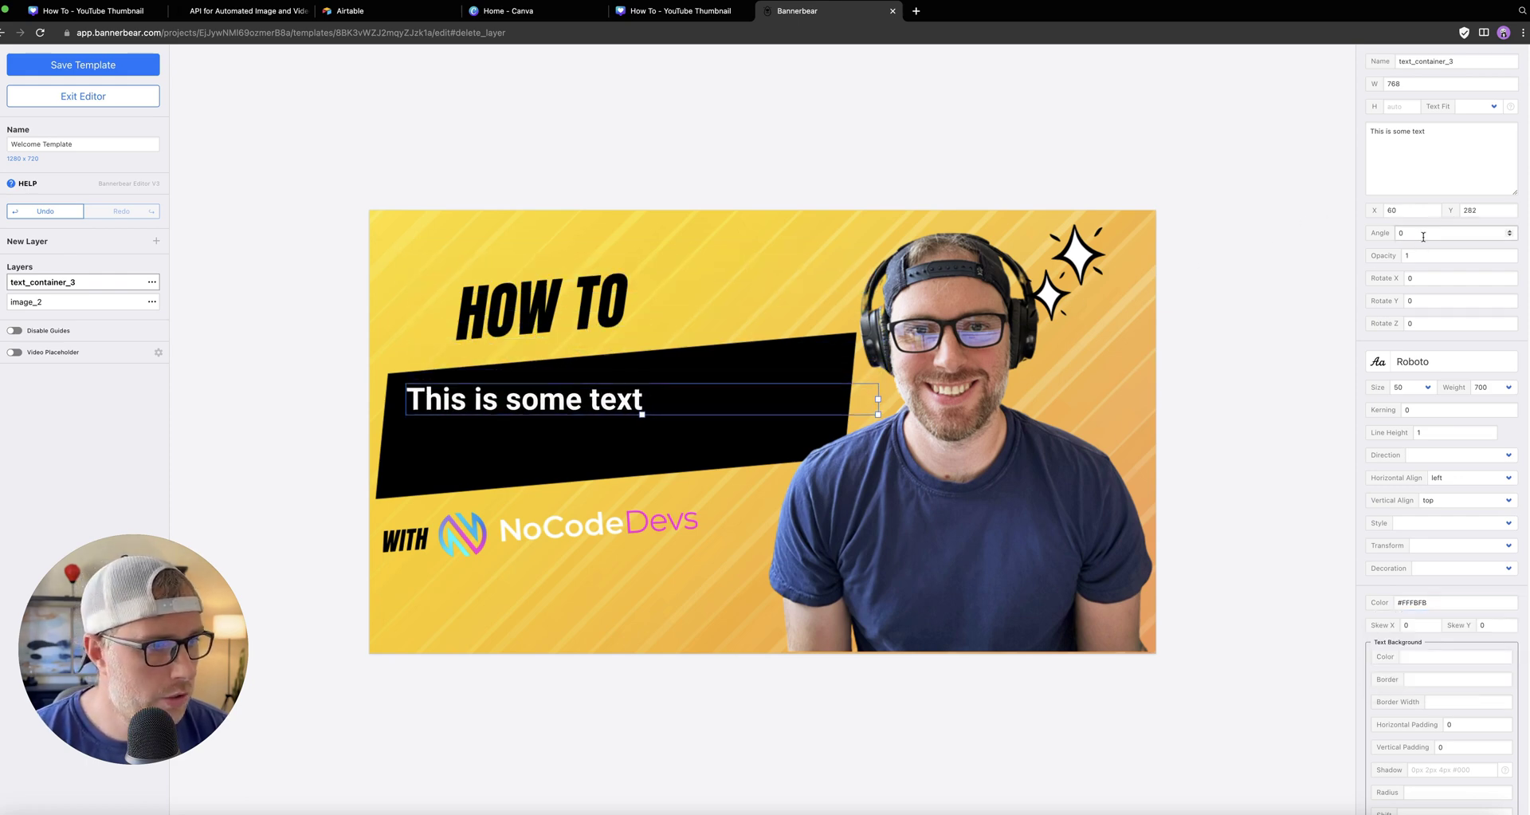
pyautogui.click(1484, 234)
pyautogui.click(1509, 236)
pyautogui.click(1509, 236)
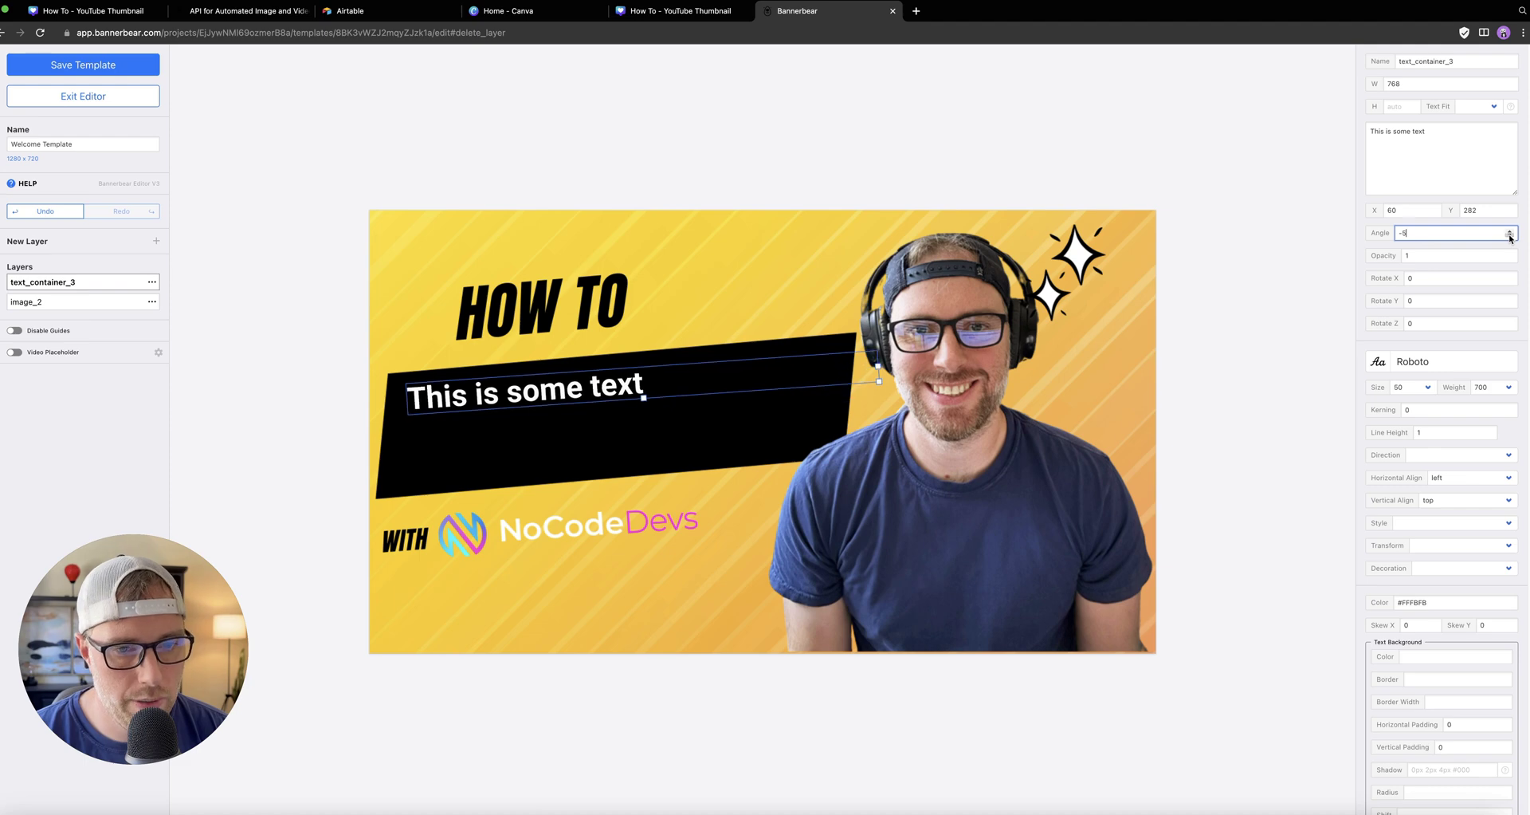
pyautogui.click(1510, 236)
pyautogui.click(1510, 236)
pyautogui.moveTo(551, 381); pyautogui.dragTo(546, 409)
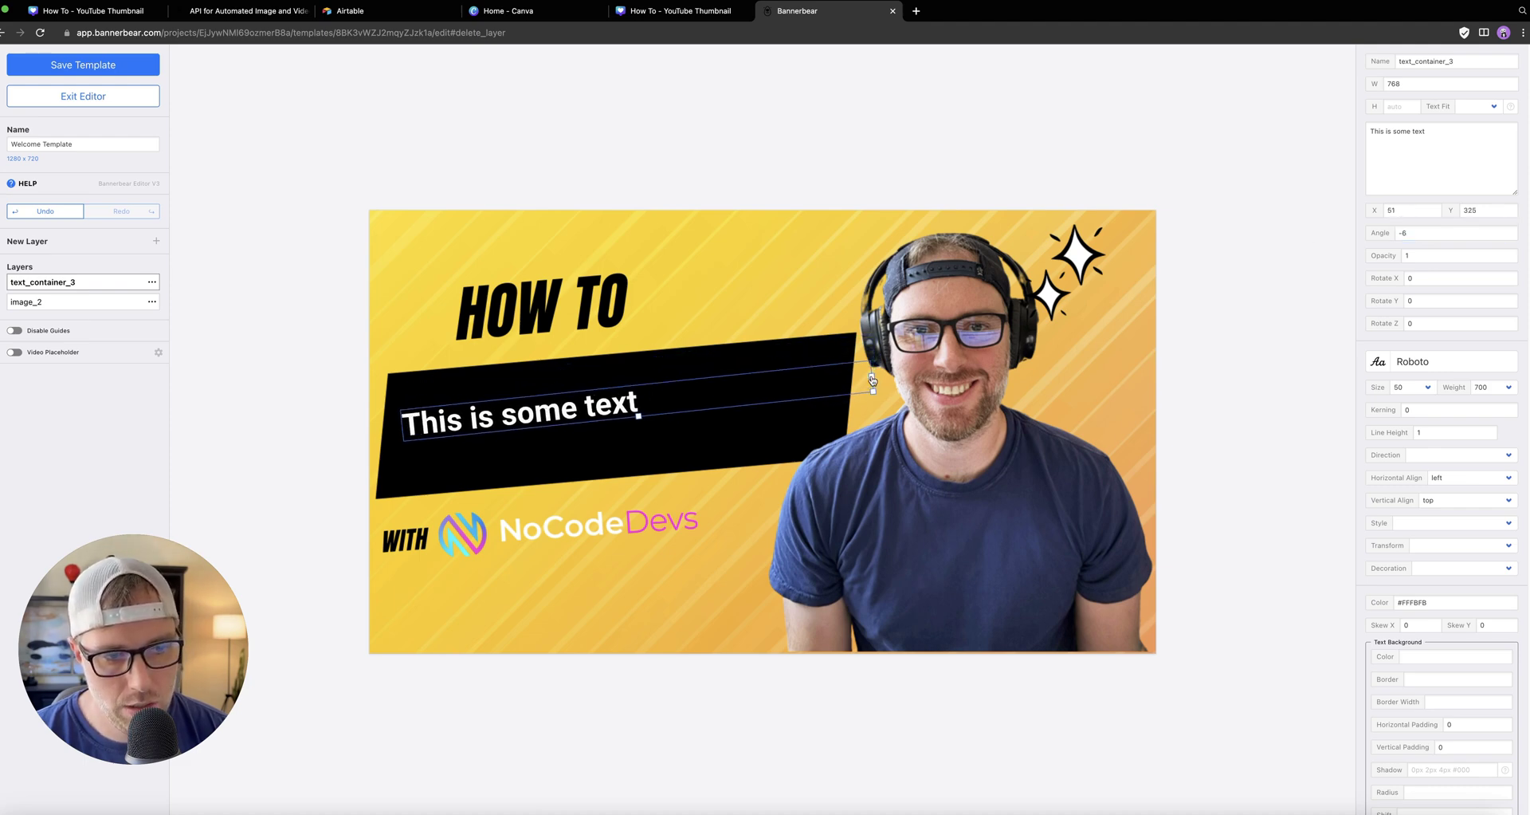
pyautogui.moveTo(873, 380); pyautogui.dragTo(829, 385)
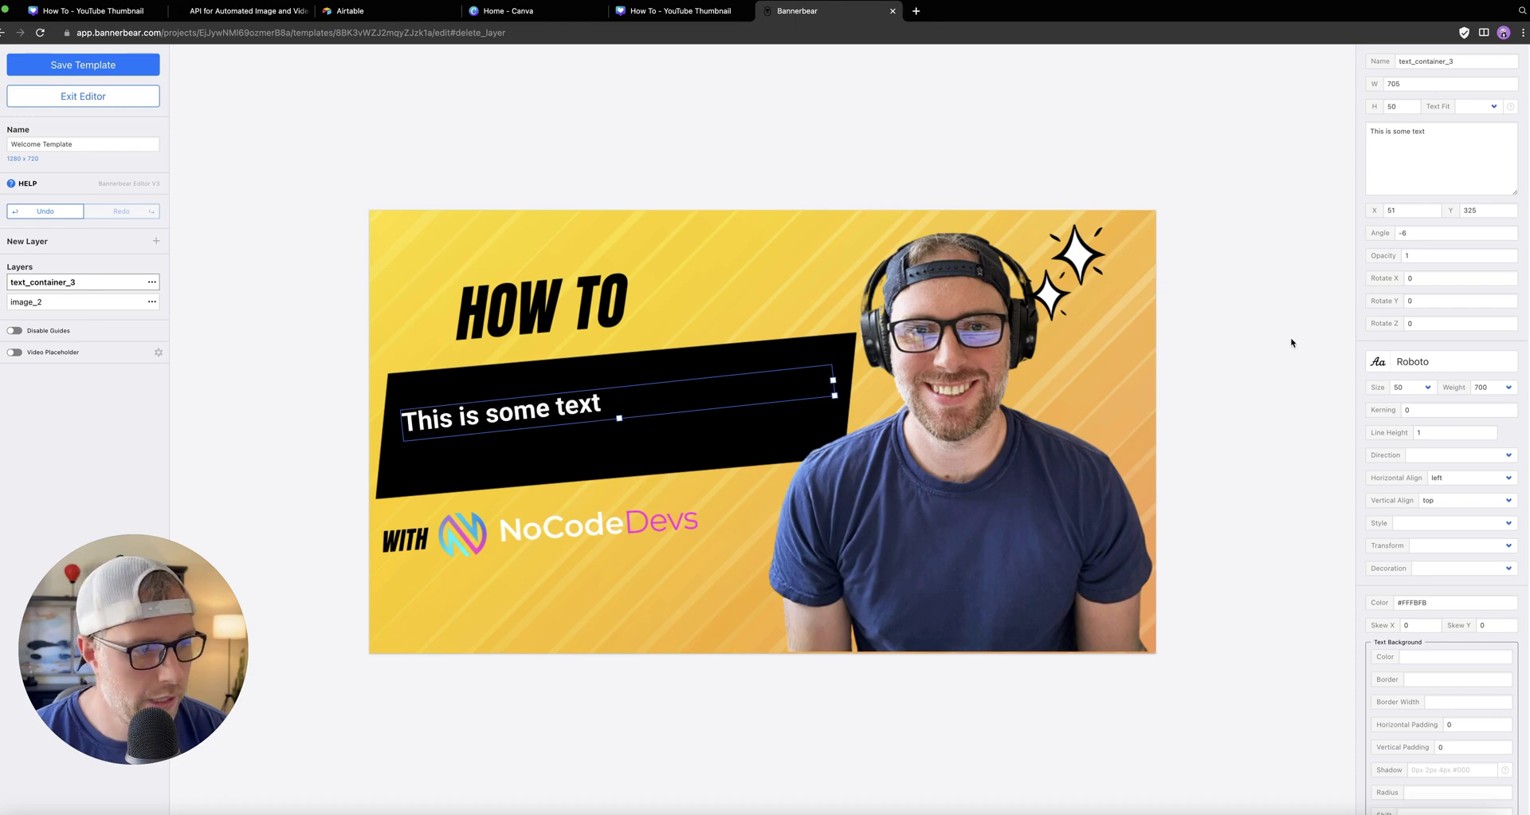
# Turn on Text Fit for the text layer and enlarge its box to about 158 high to fill the black banner.
pyautogui.scroll(-5, 1410, 375)
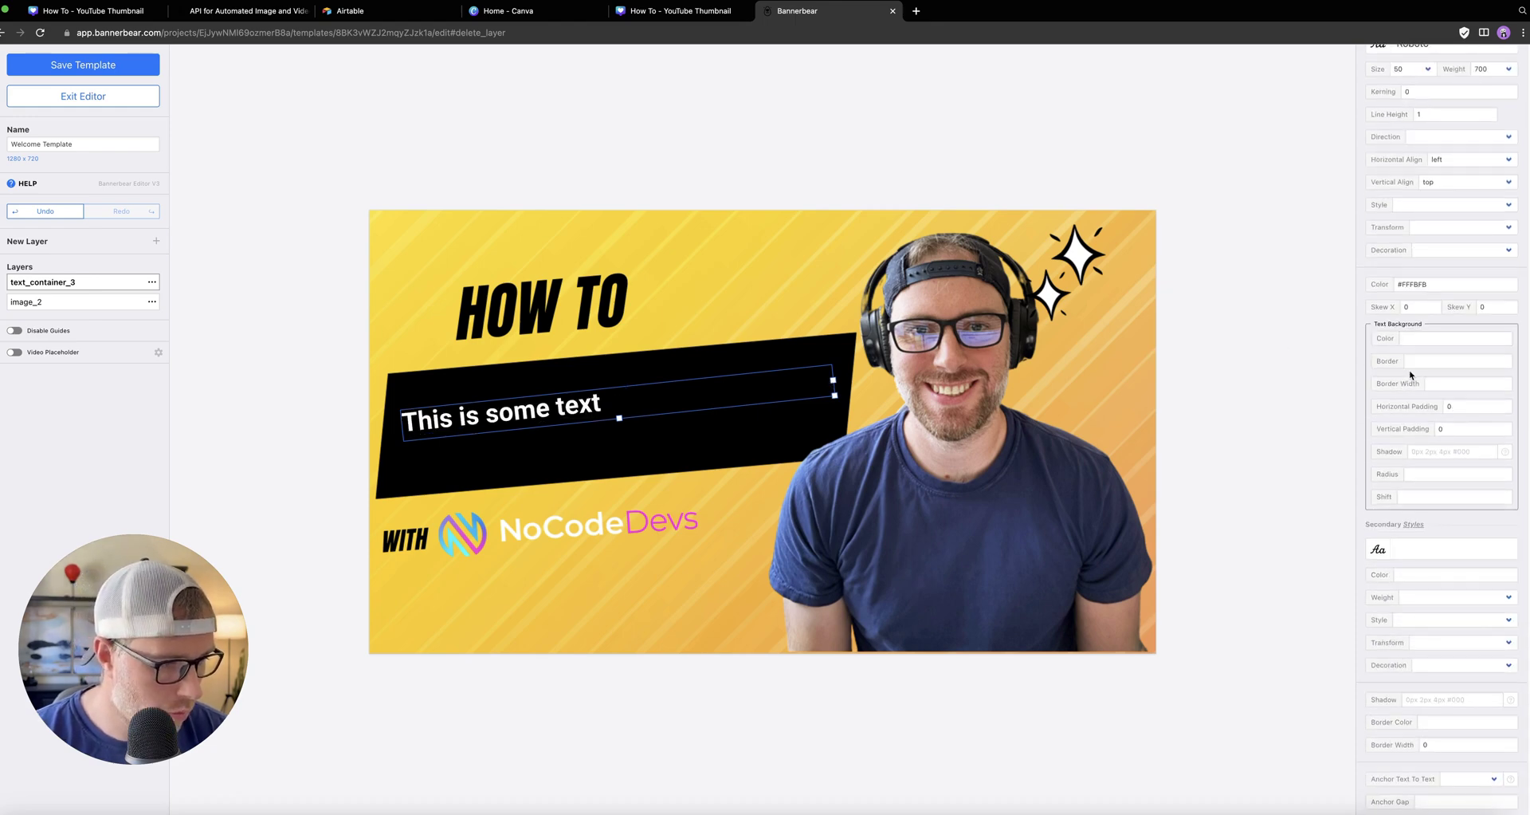
pyautogui.scroll(5, 1411, 375)
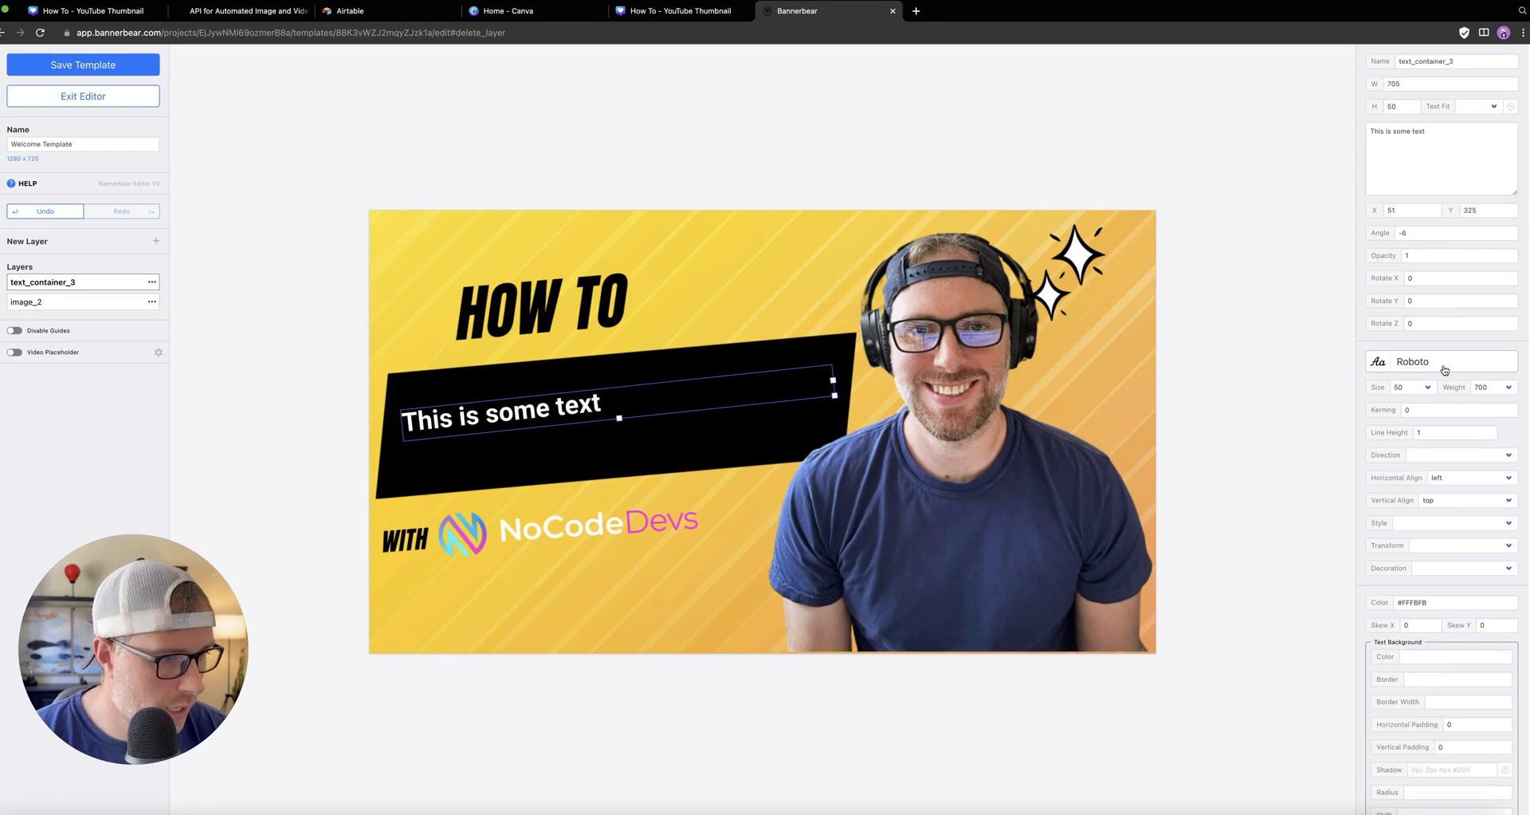
pyautogui.click(1474, 106)
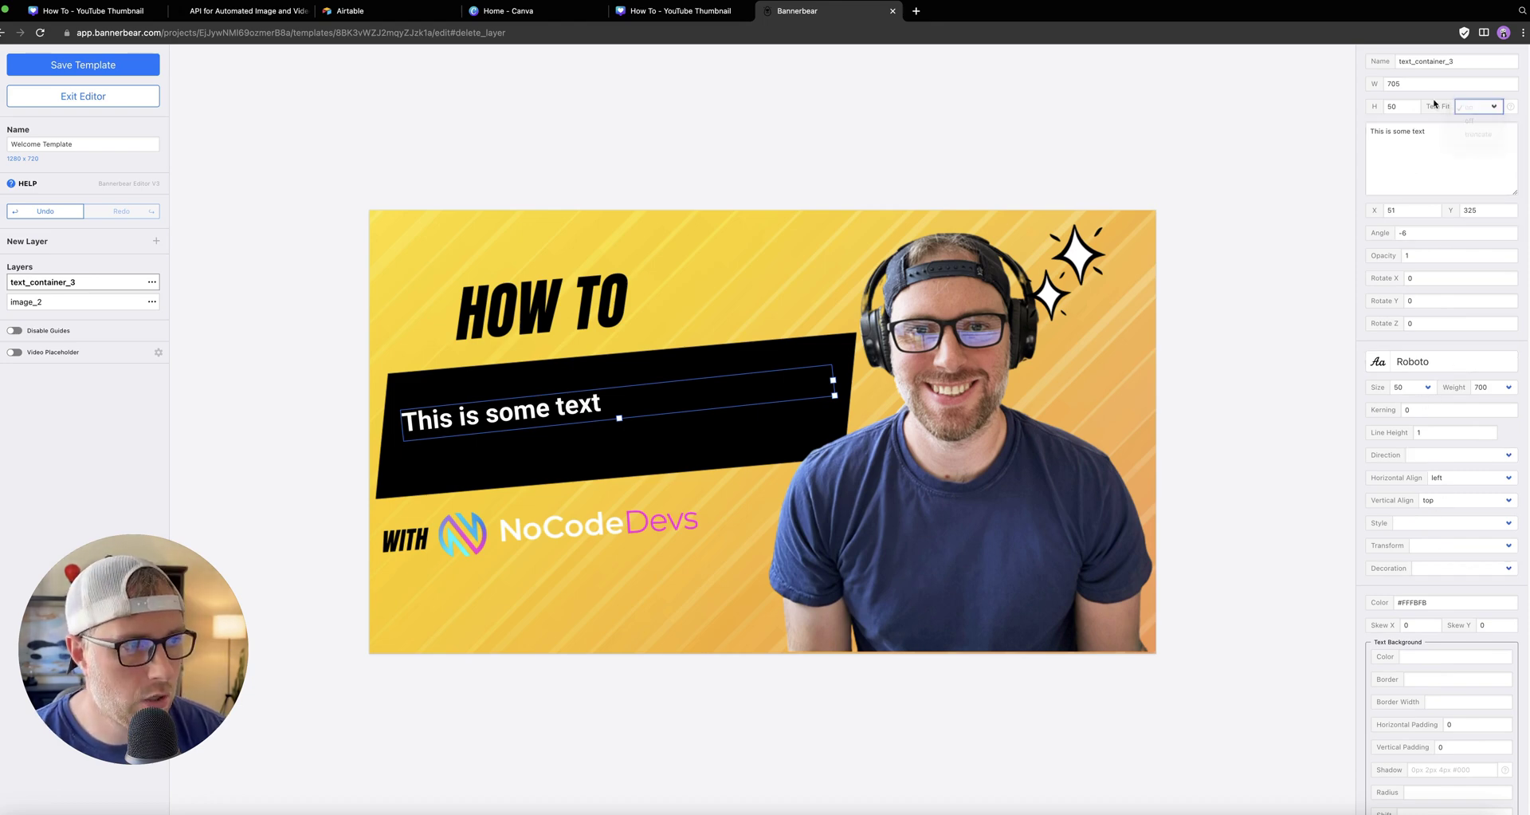
pyautogui.click(1468, 106)
pyautogui.click(1474, 110)
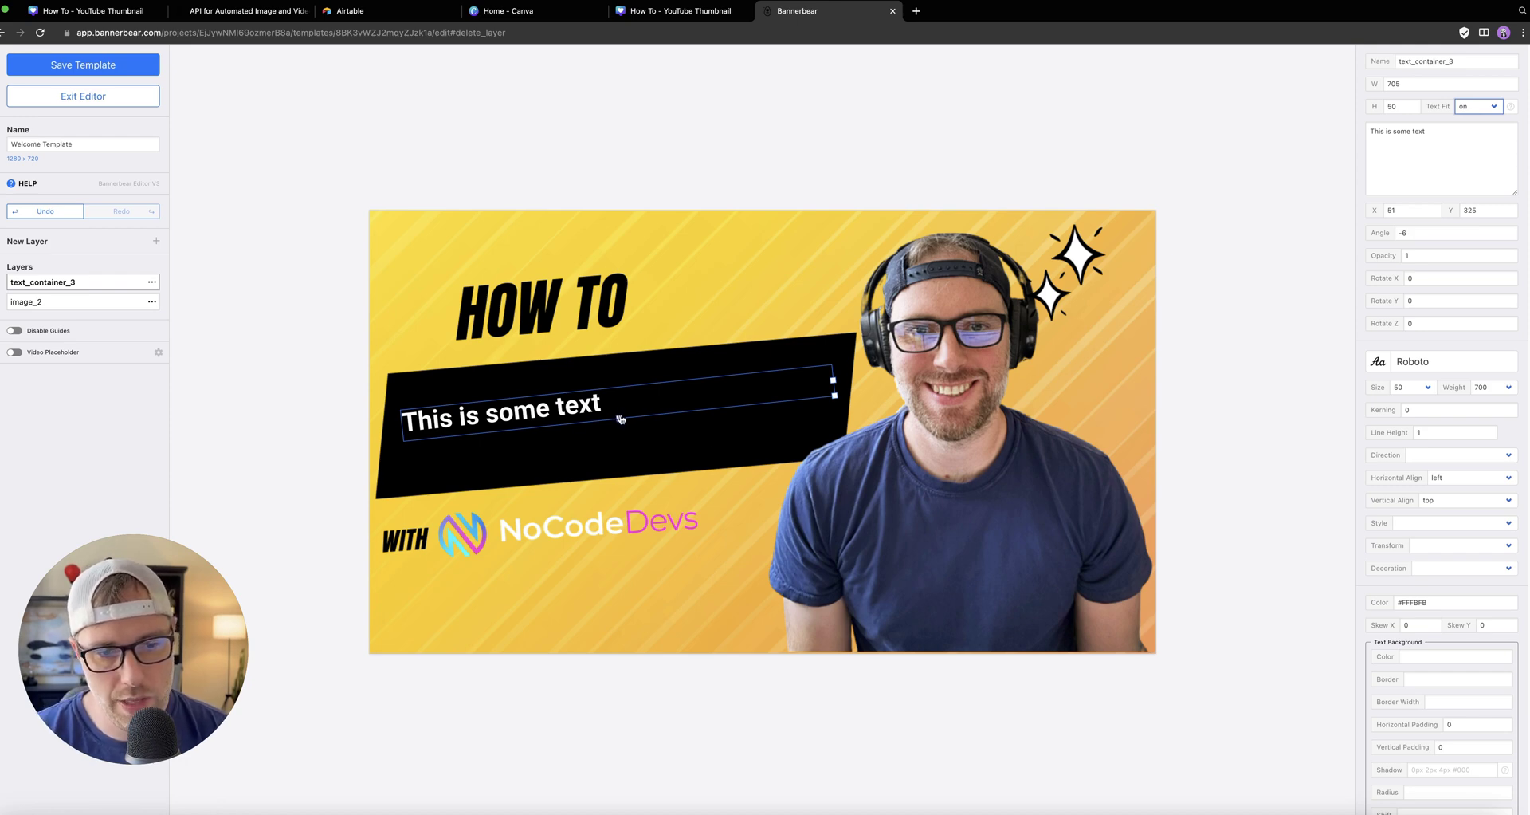
pyautogui.moveTo(621, 419); pyautogui.dragTo(624, 464)
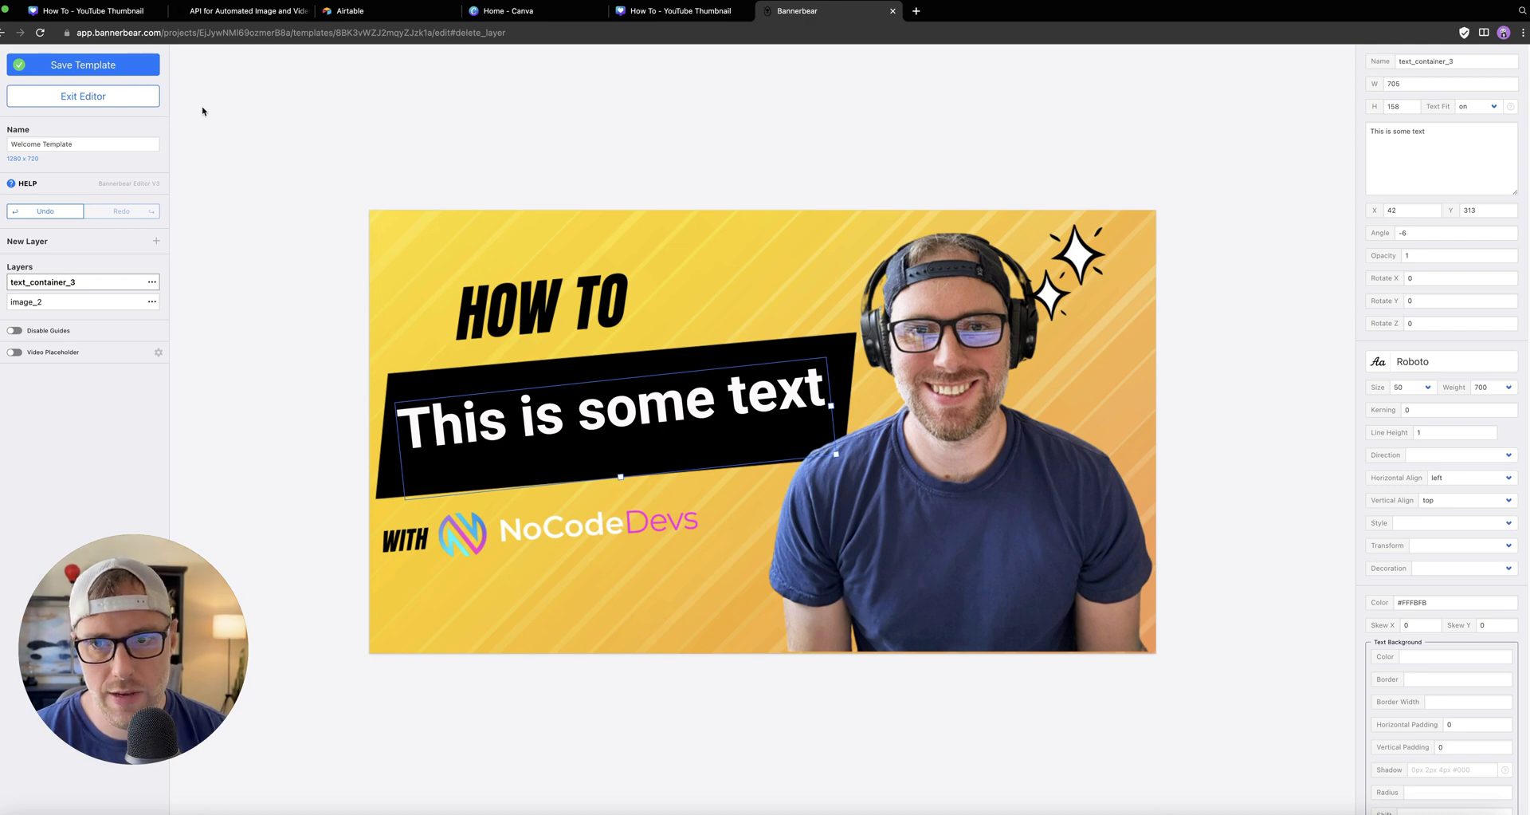
# Exit the template editor and open the settings of My First Project.
pyautogui.click(92, 96)
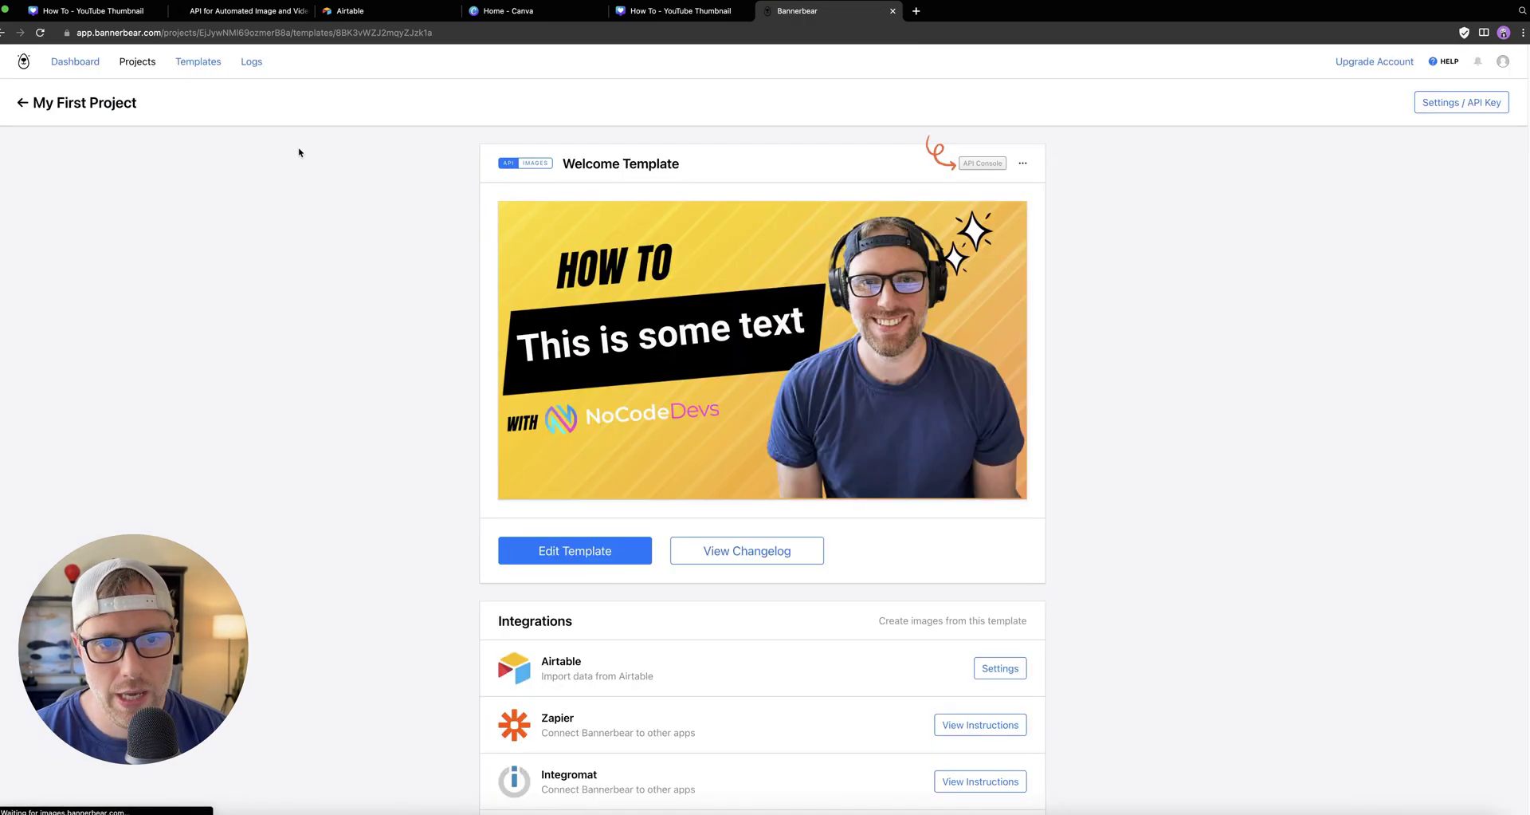
pyautogui.click(26, 102)
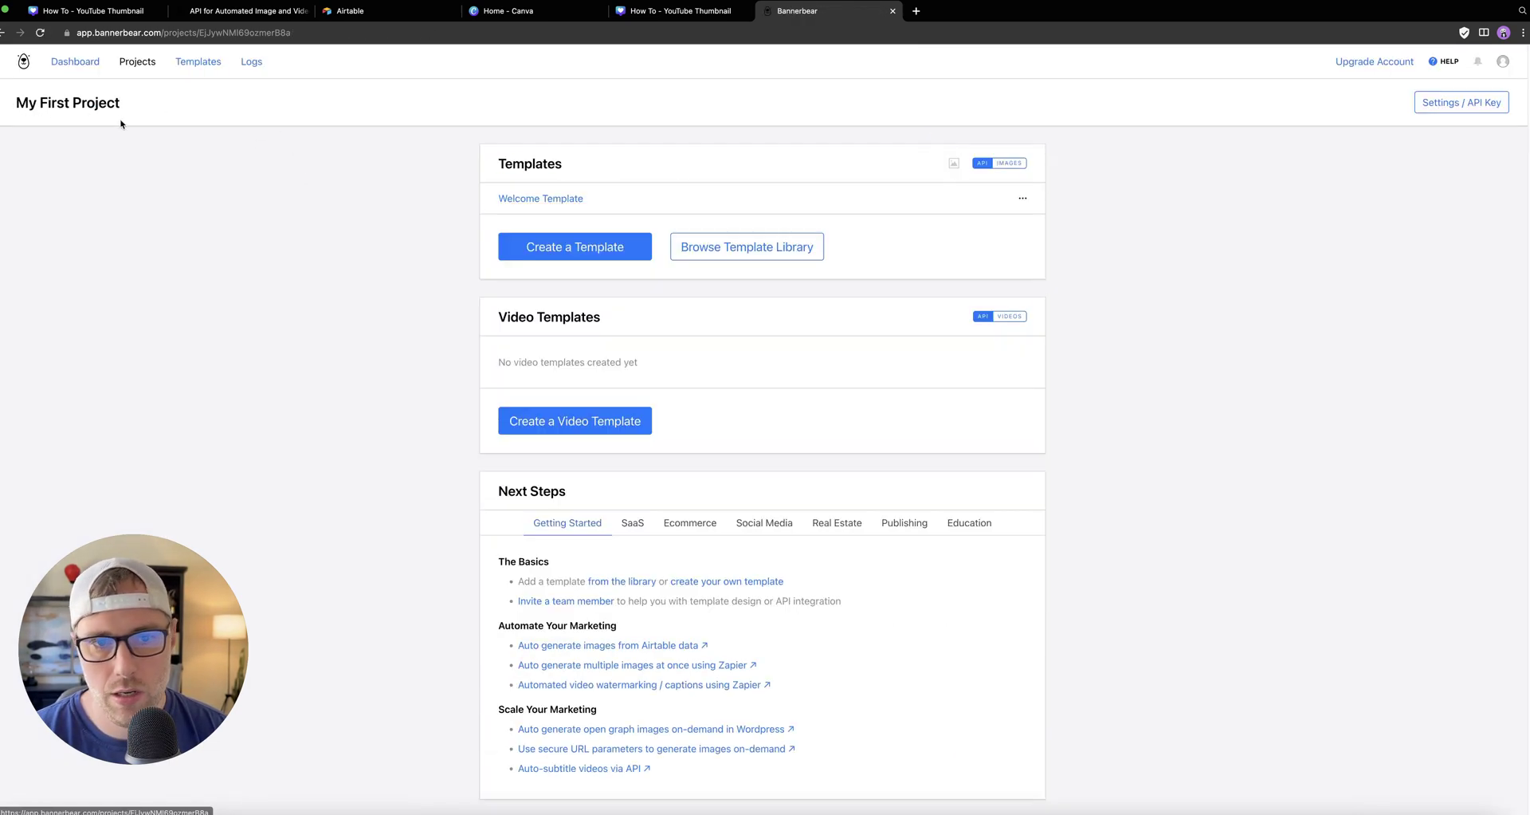
pyautogui.click(142, 64)
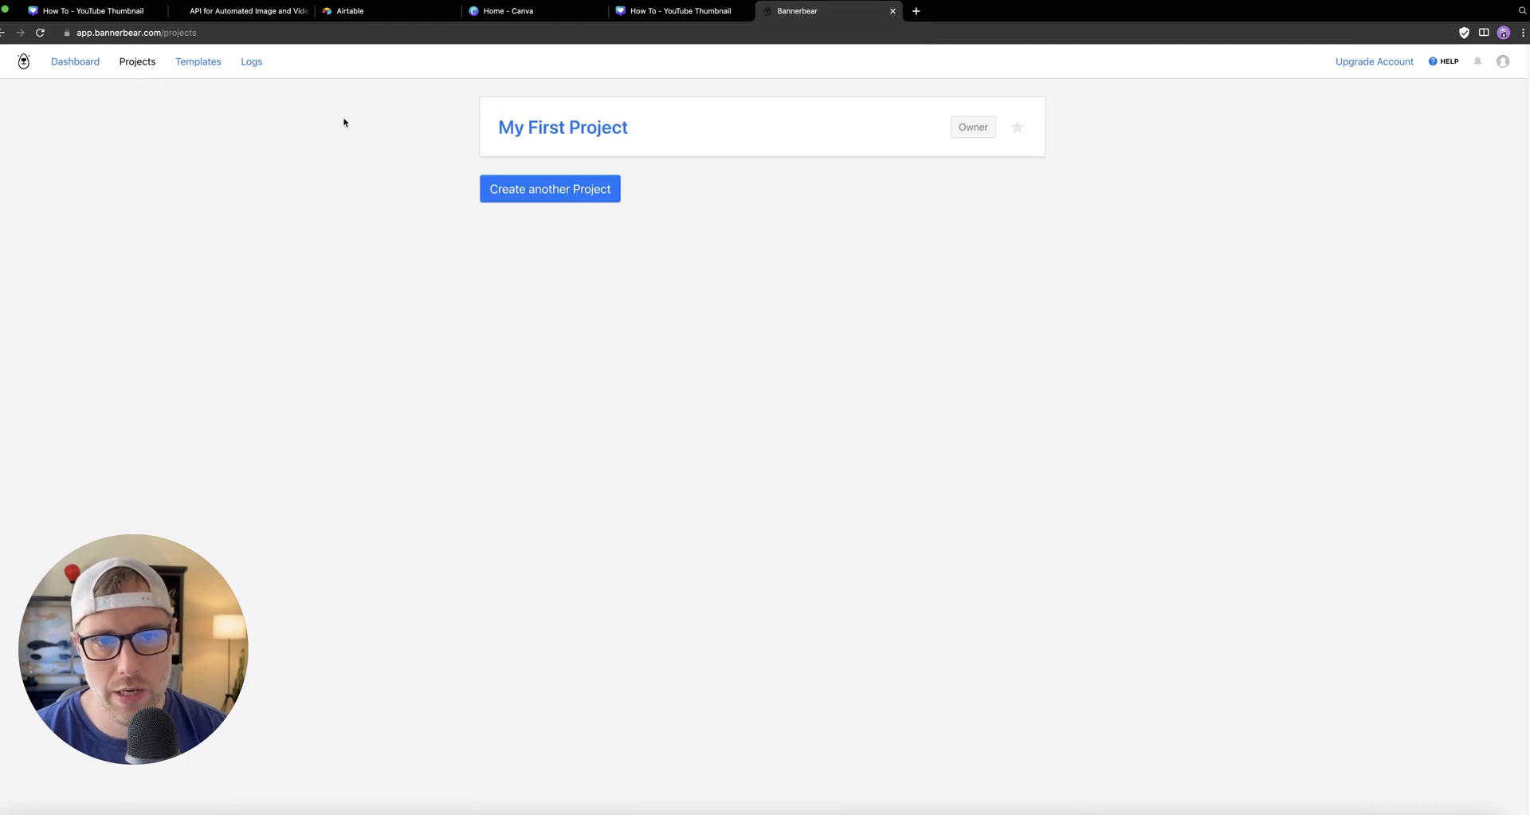
pyautogui.click(592, 133)
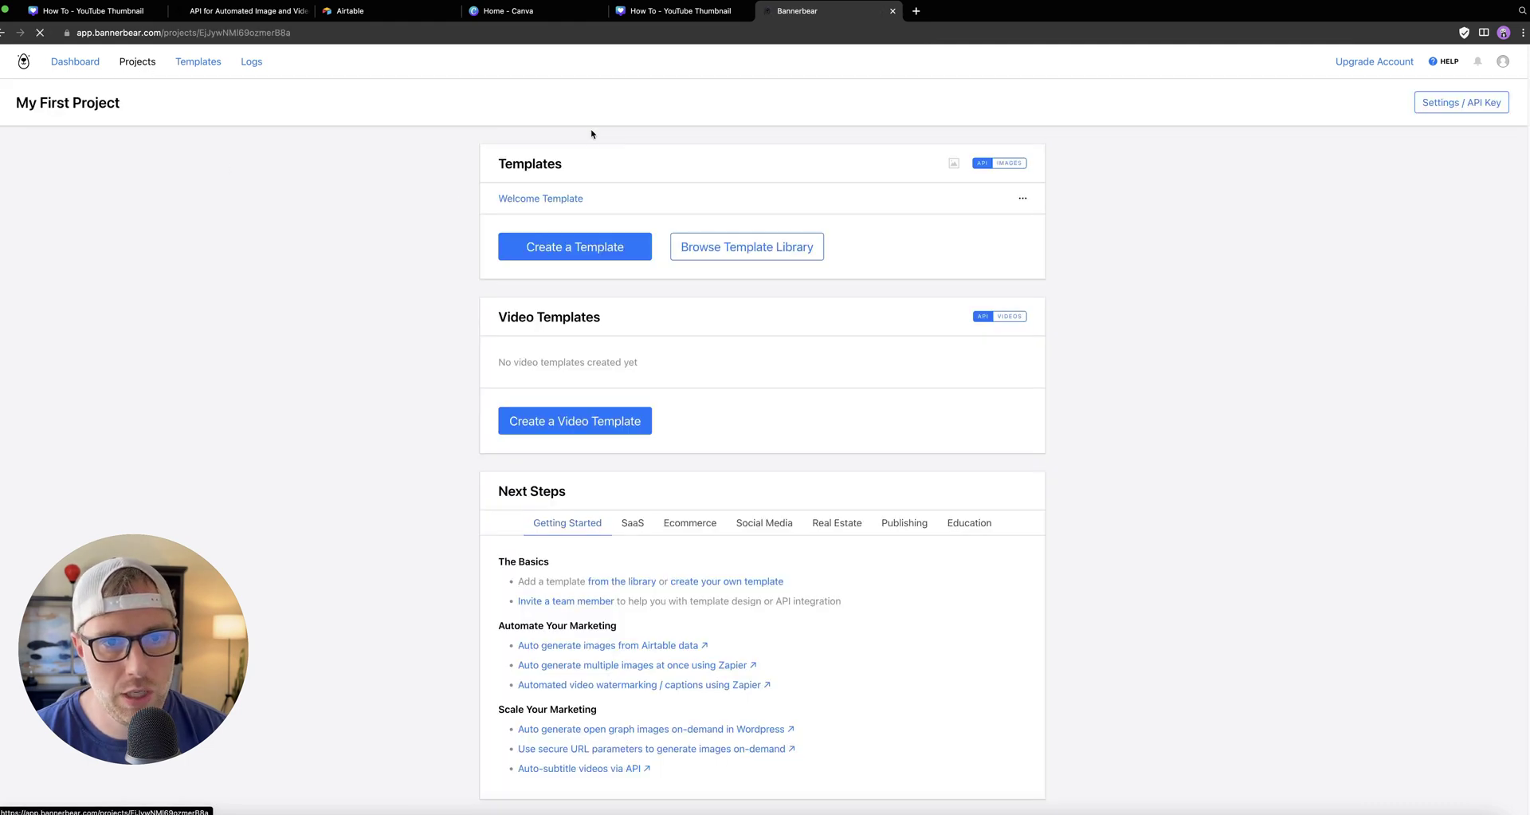
pyautogui.click(1435, 104)
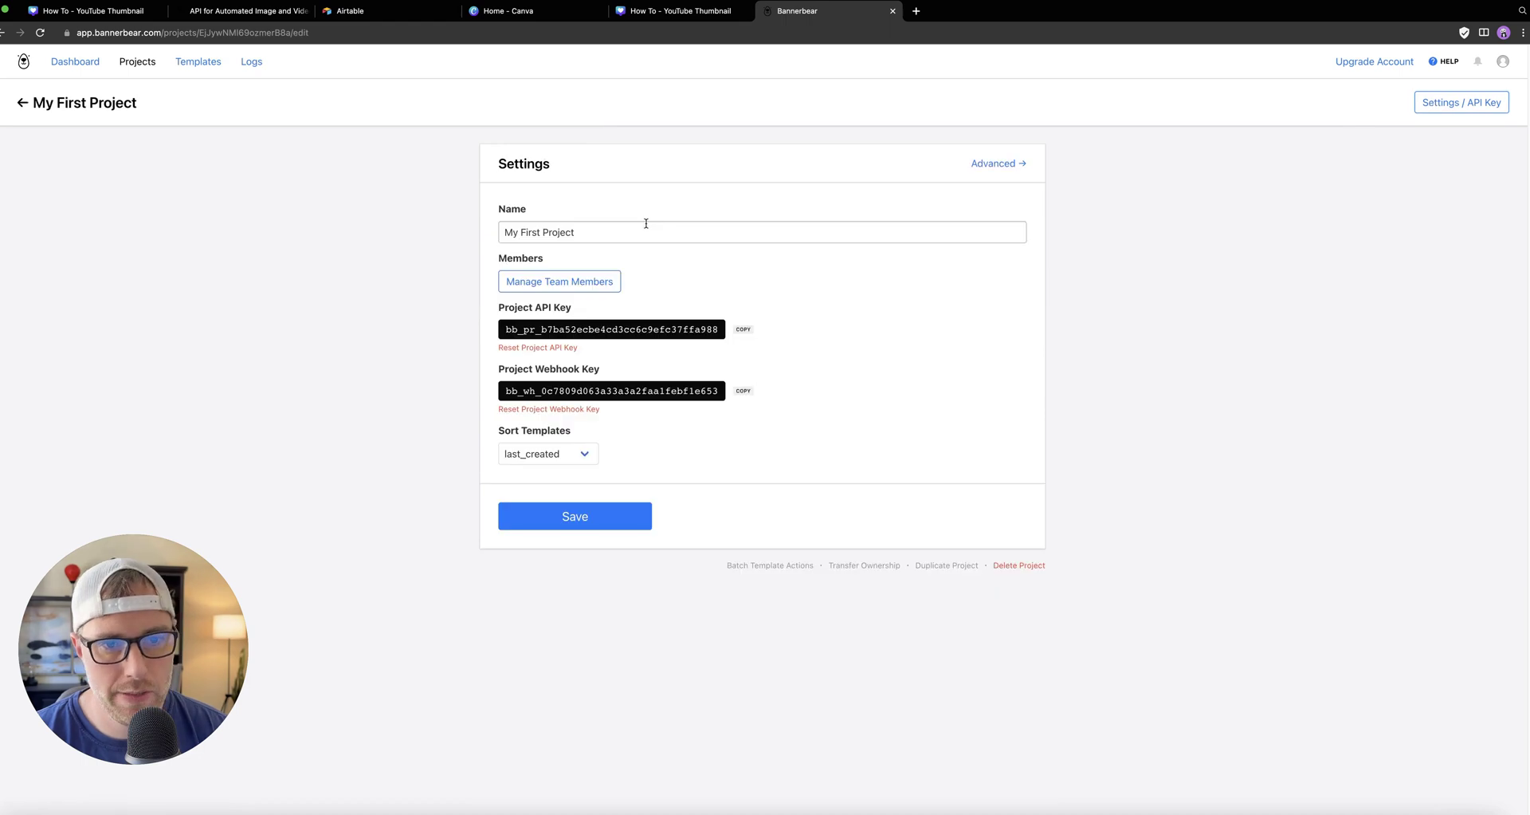
# Rename the project as Youtube Video and save its settings.
pyautogui.tripleClick(542, 232)
pyautogui.write('yoy')
pyautogui.press('BackSpace')
pyautogui.press('BackSpace')
pyautogui.press('BackSpace')
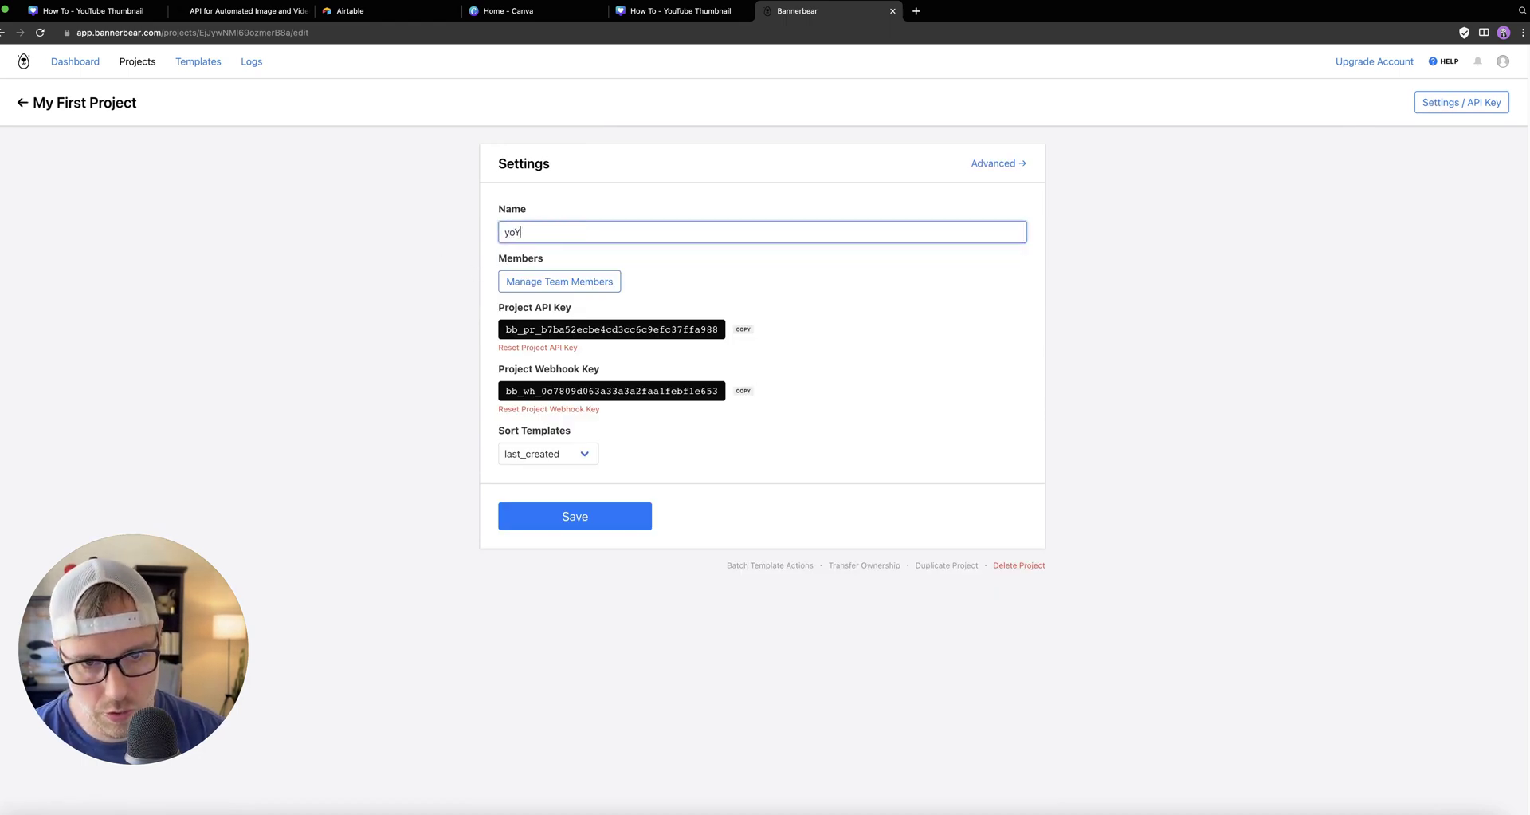
pyautogui.write('Youtube Video')
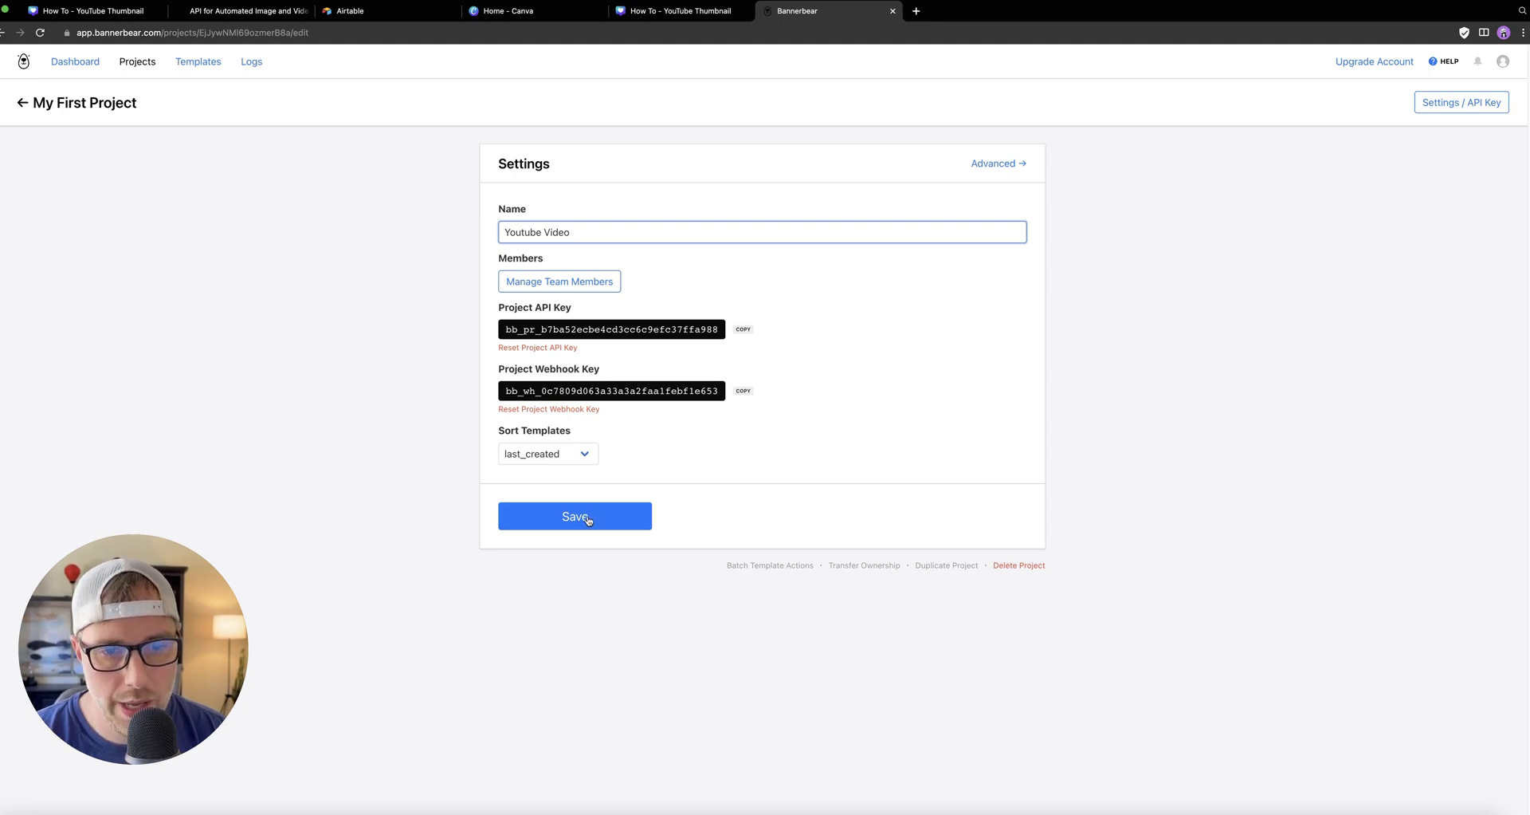
pyautogui.click(588, 517)
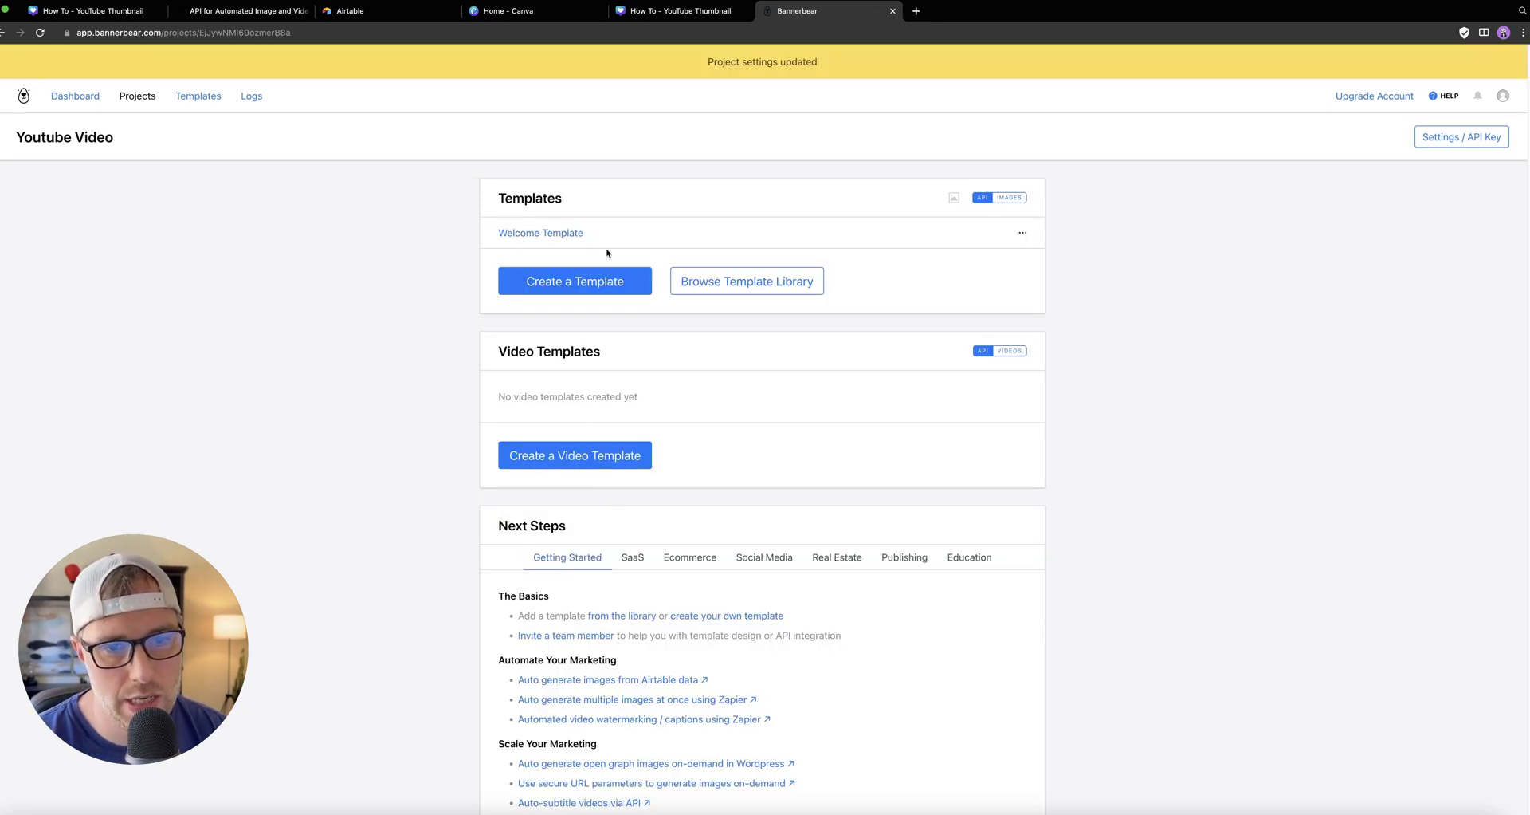
# Review the Welcome Template page and the project's API key settings, and return to the template page.
pyautogui.click(558, 234)
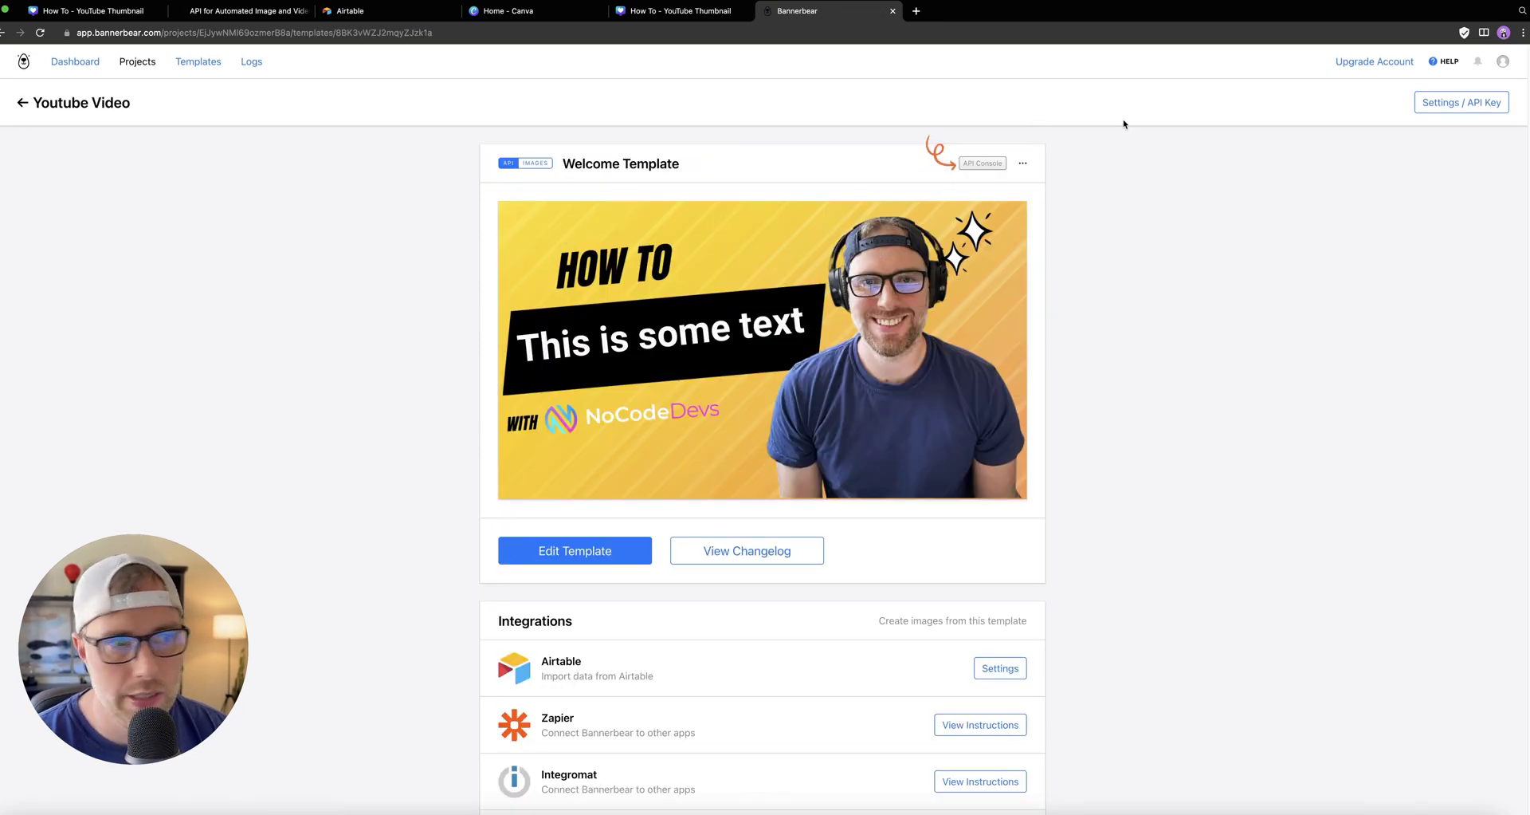
pyautogui.click(1473, 102)
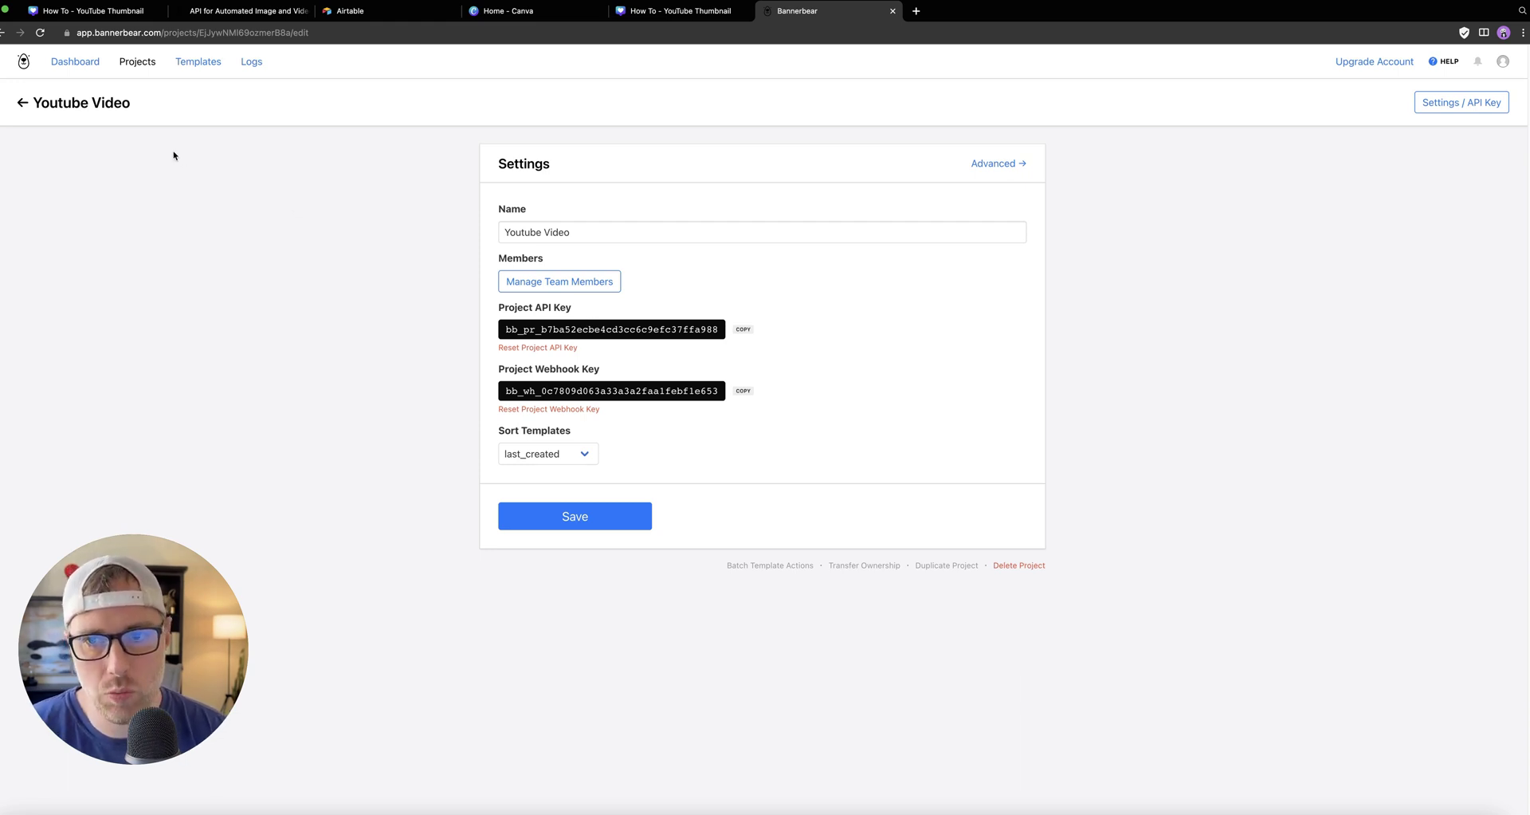
pyautogui.click(45, 106)
pyautogui.click(558, 195)
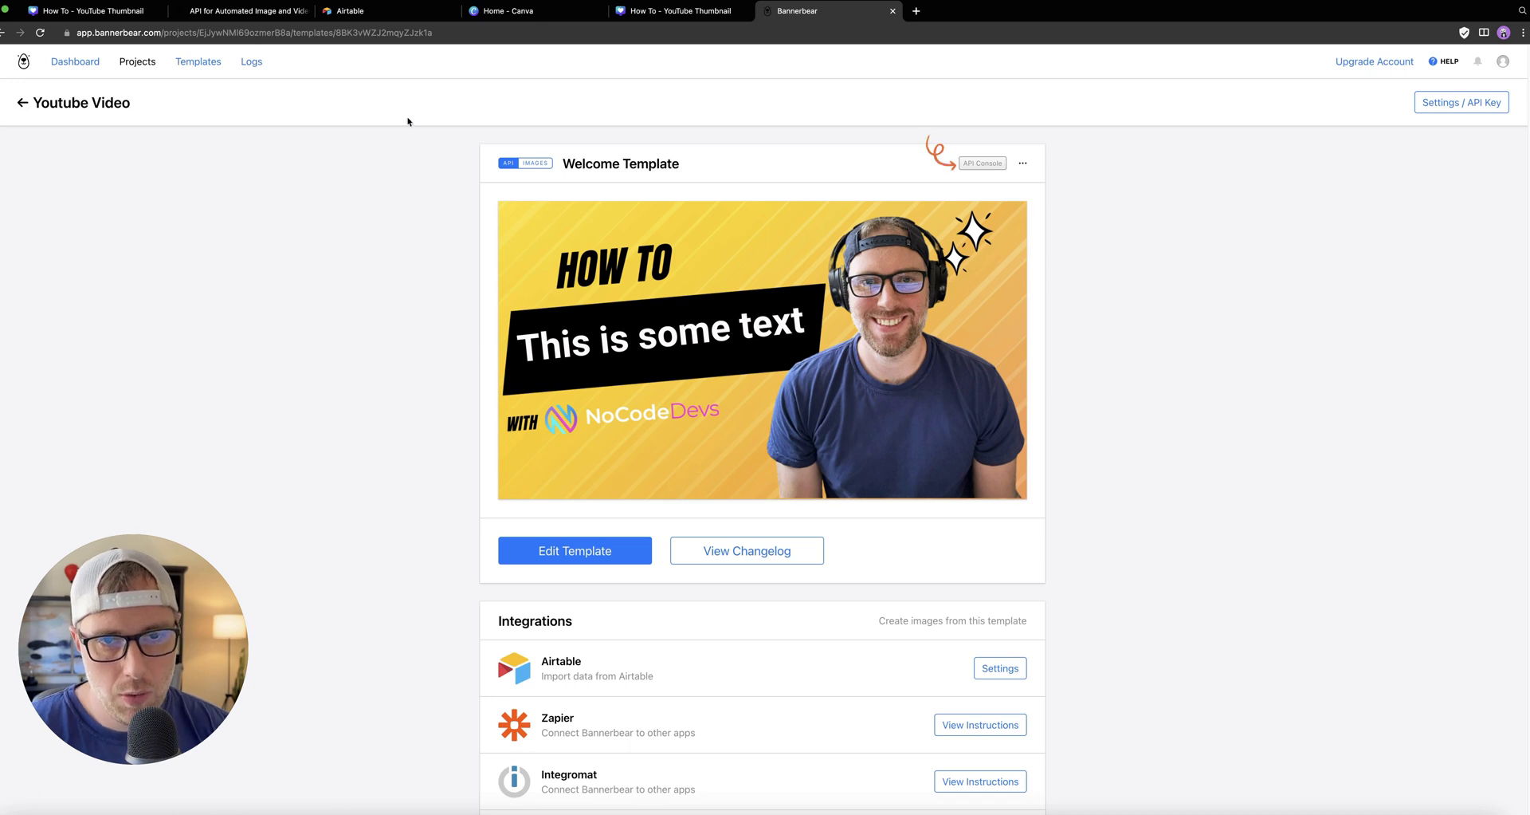
# Switch to Airtable and create a base named yt video tutorial in the NoCodeDevs workspace.
pyautogui.click(389, 16)
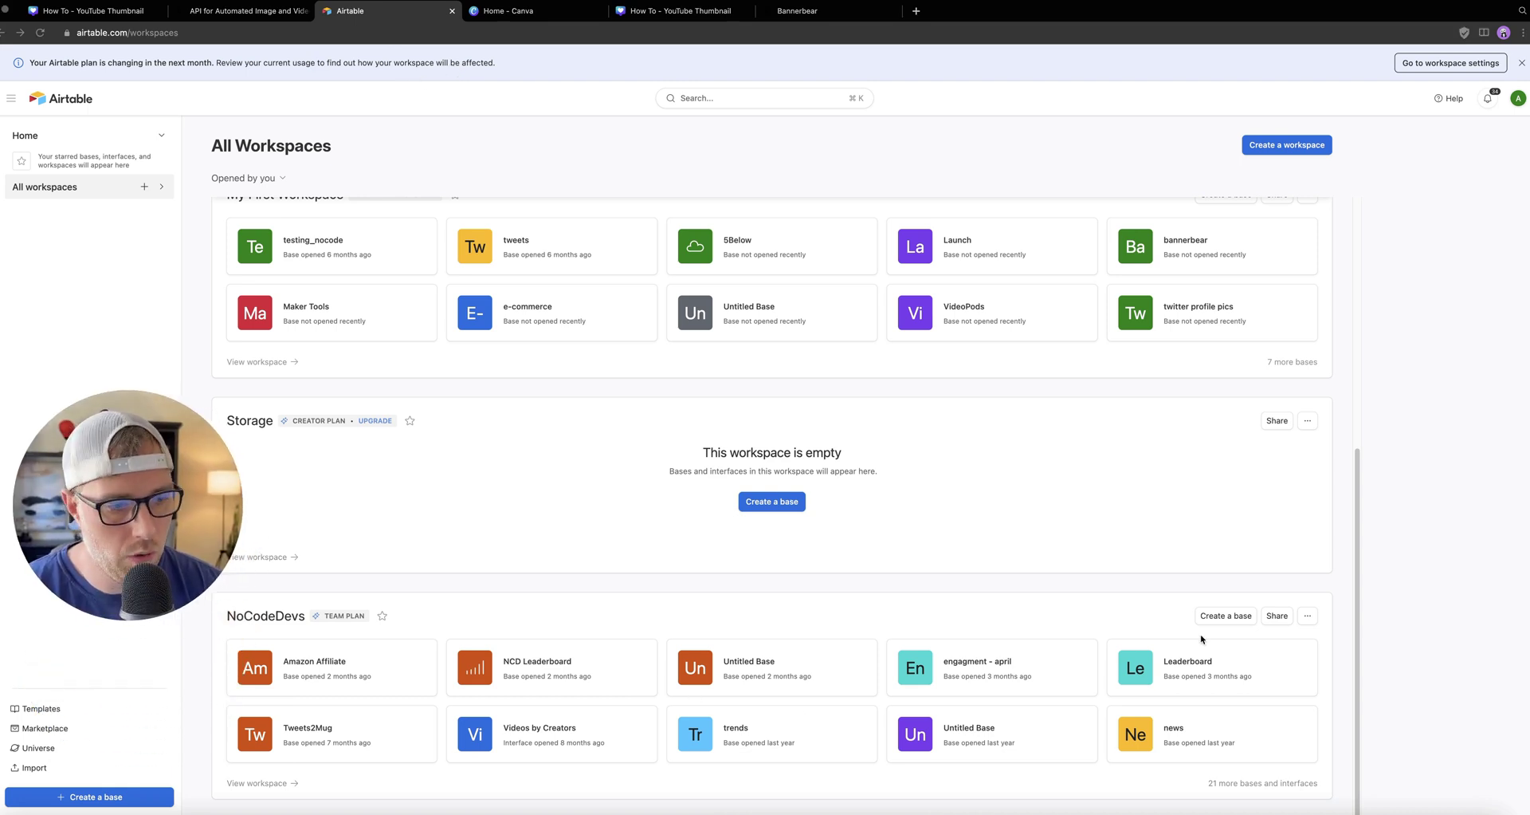
pyautogui.click(1225, 615)
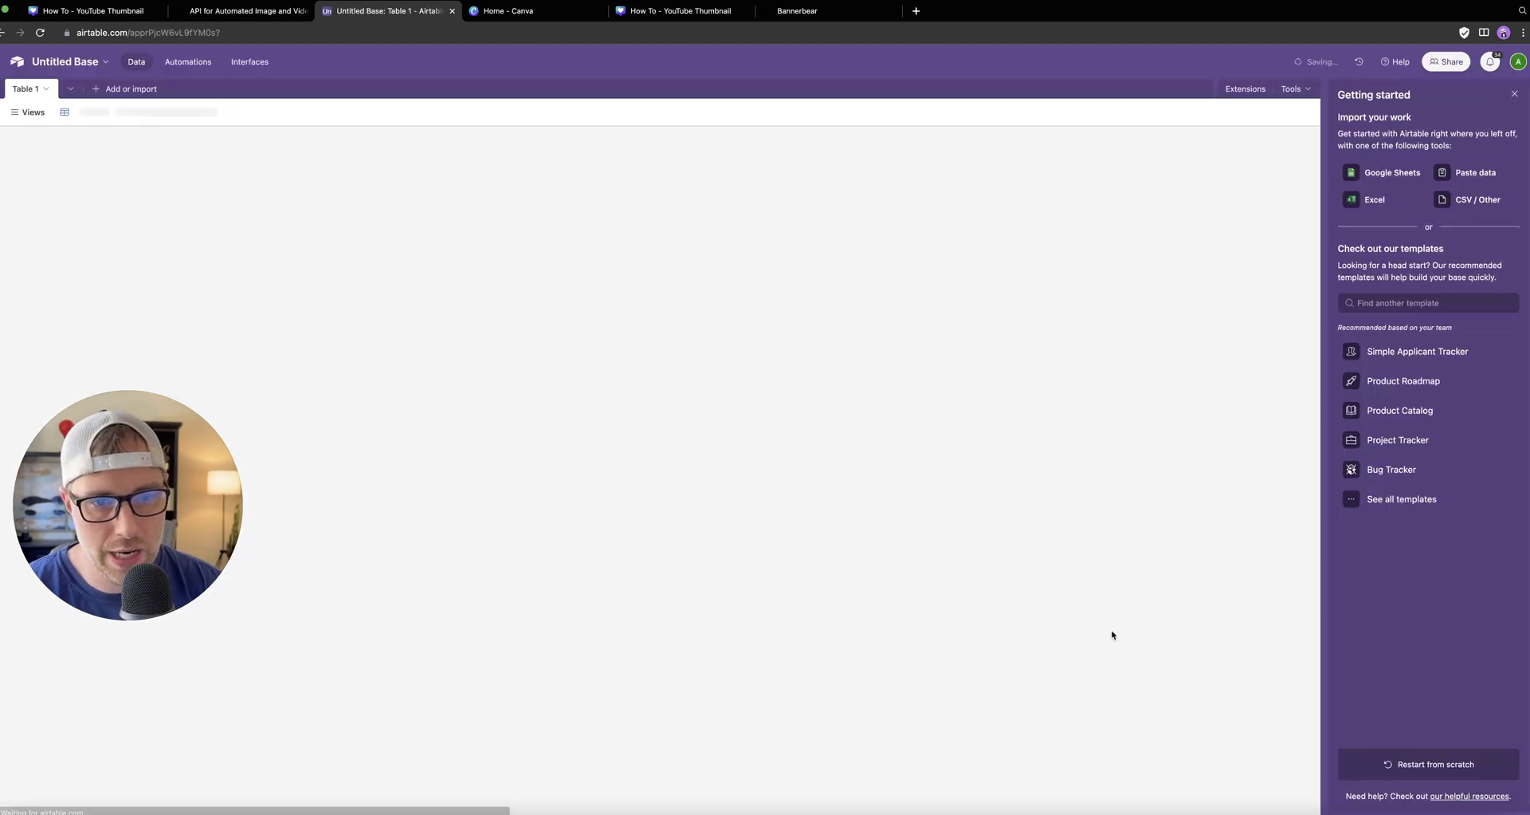
pyautogui.click(79, 64)
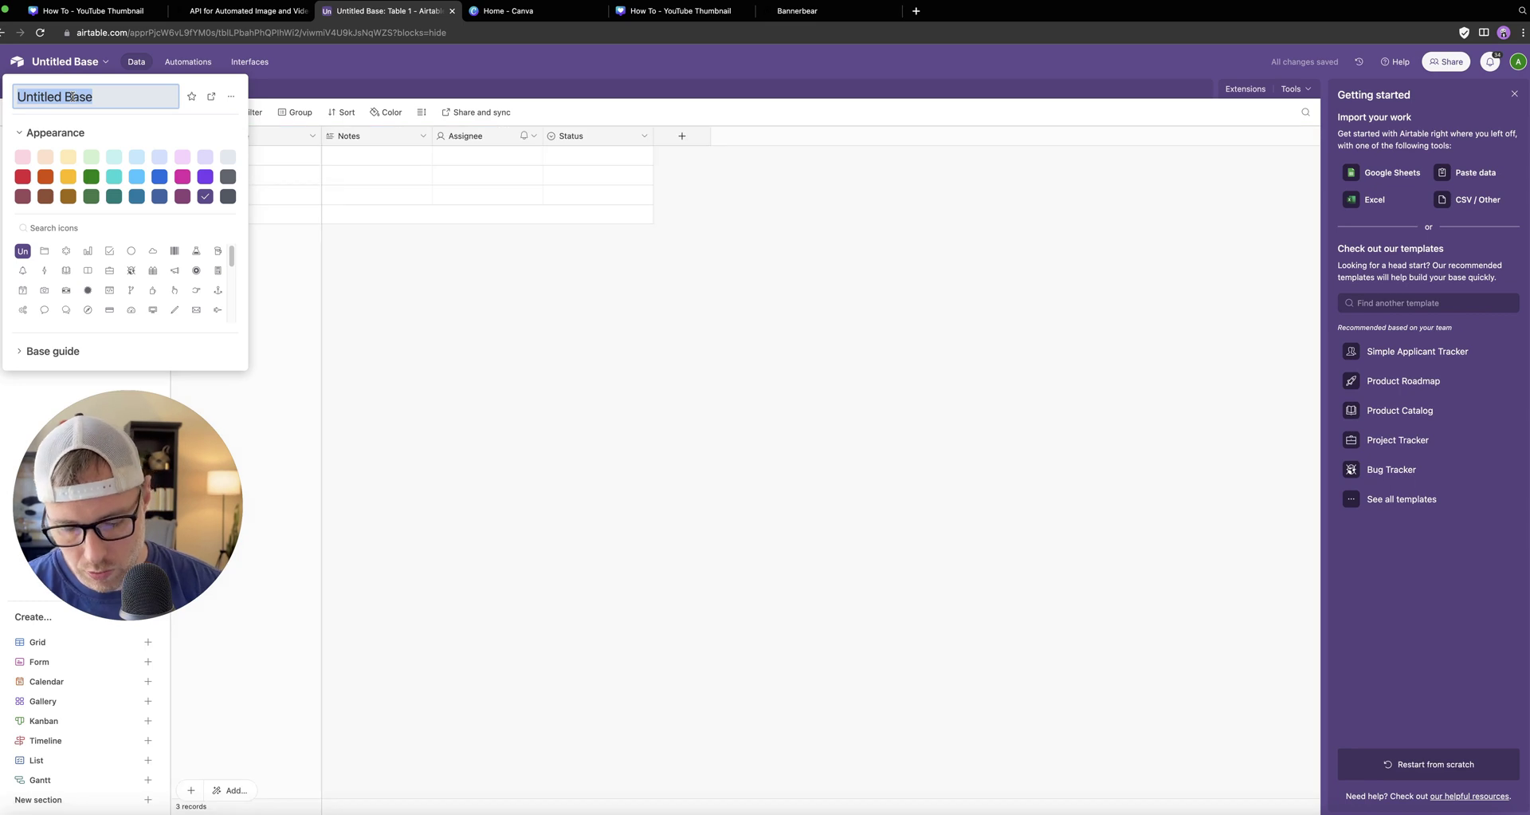
pyautogui.write('yt videos')
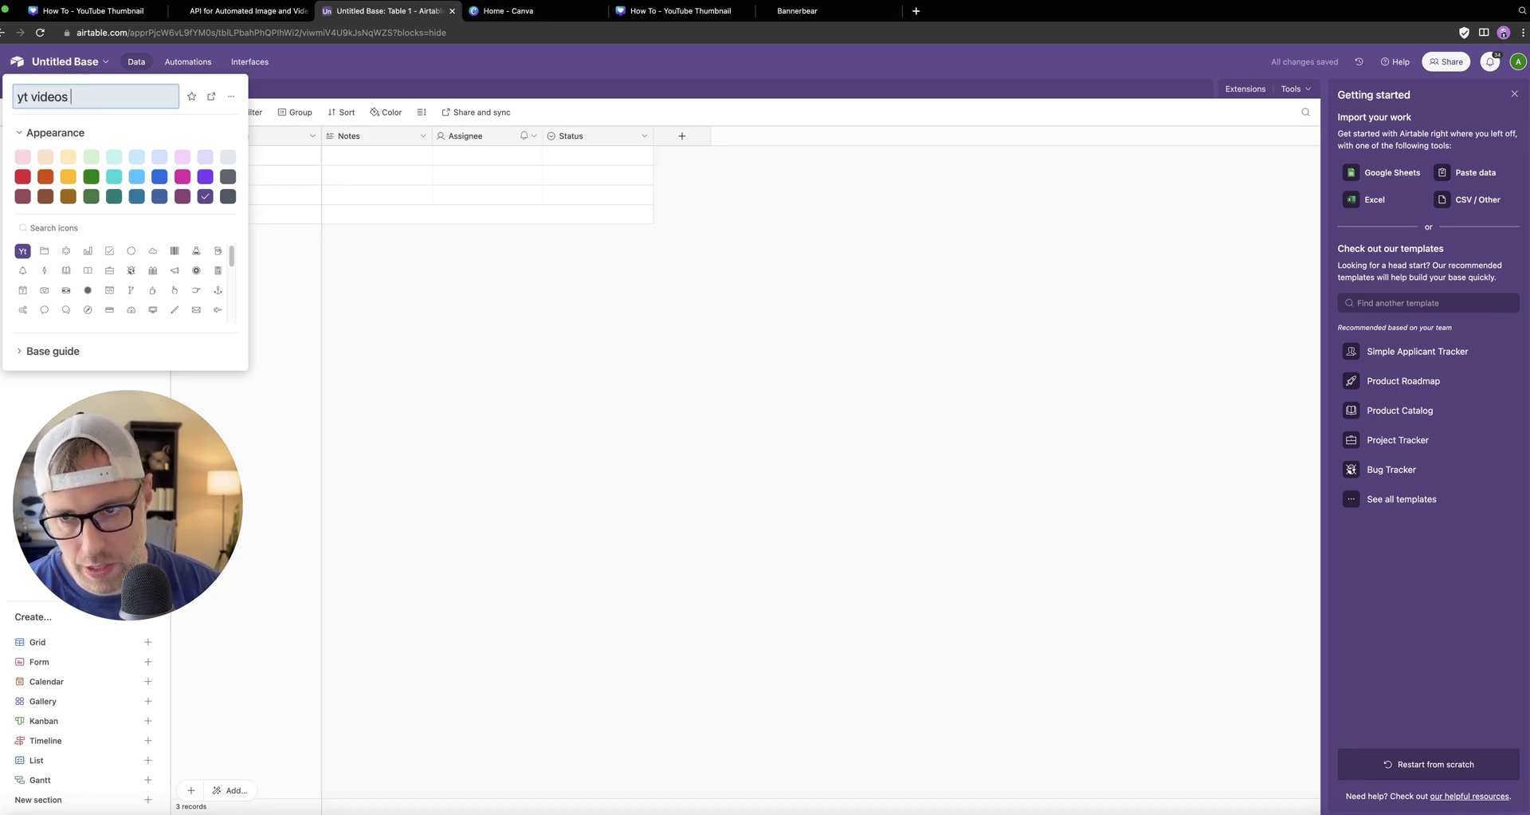
pyautogui.press('BackSpace')
pyautogui.write('tutori')
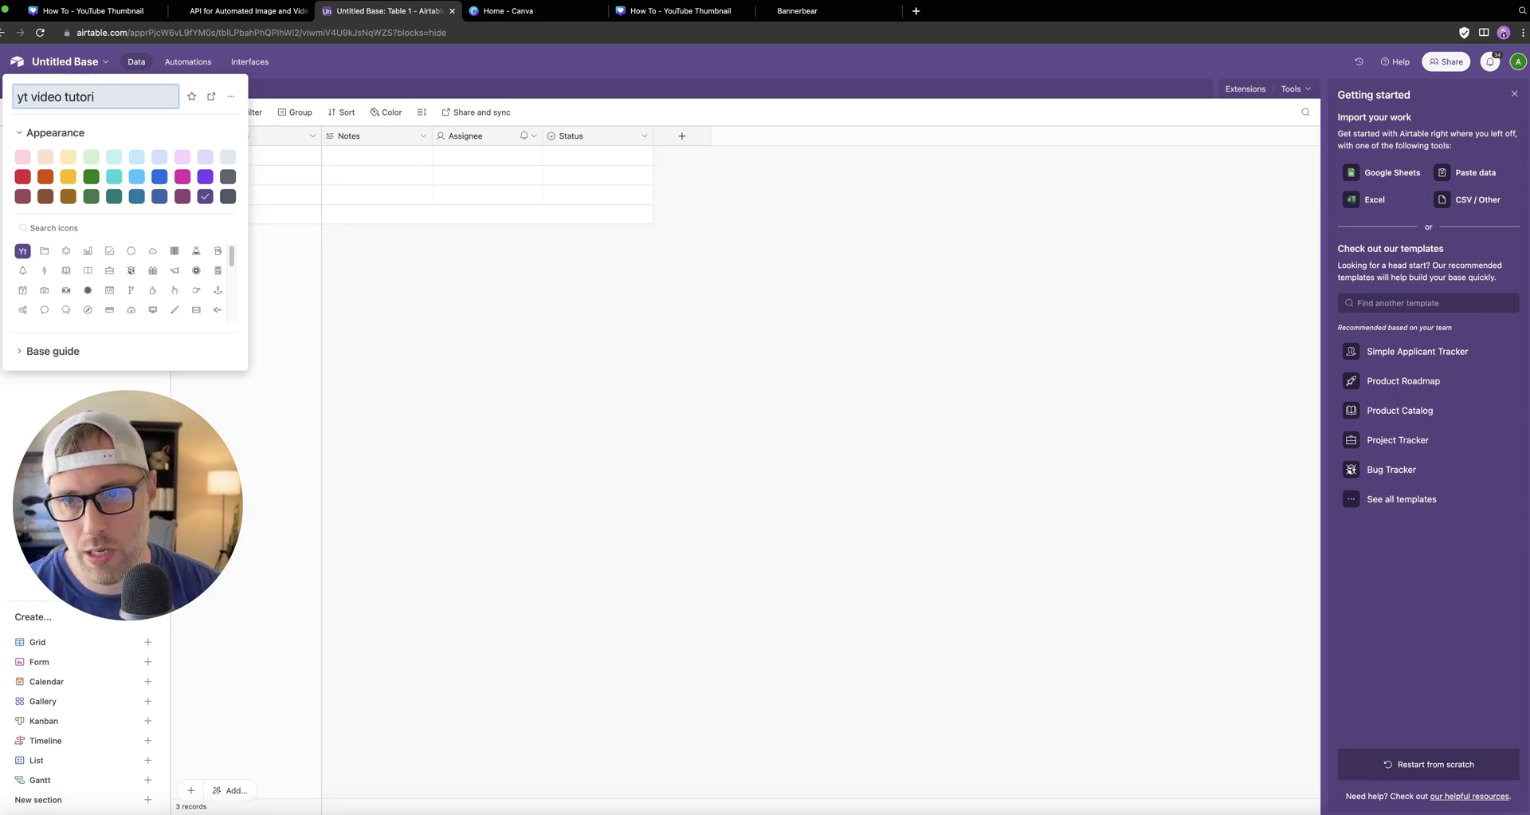
pyautogui.write('al')
pyautogui.press('Return')
# Rename the table's primary Name field as video name.
pyautogui.rightClick(258, 140)
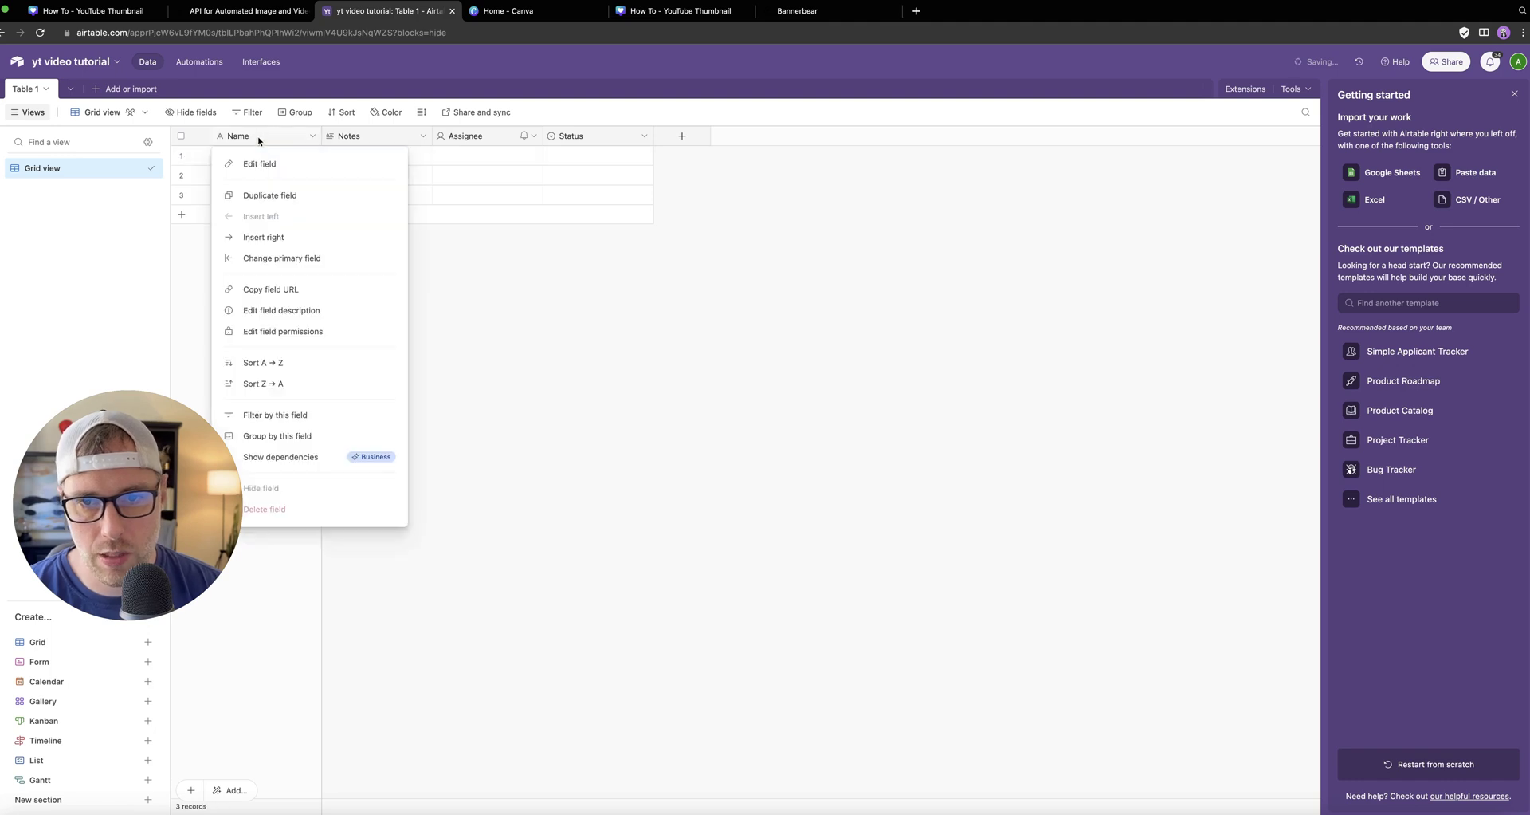
pyautogui.click(283, 163)
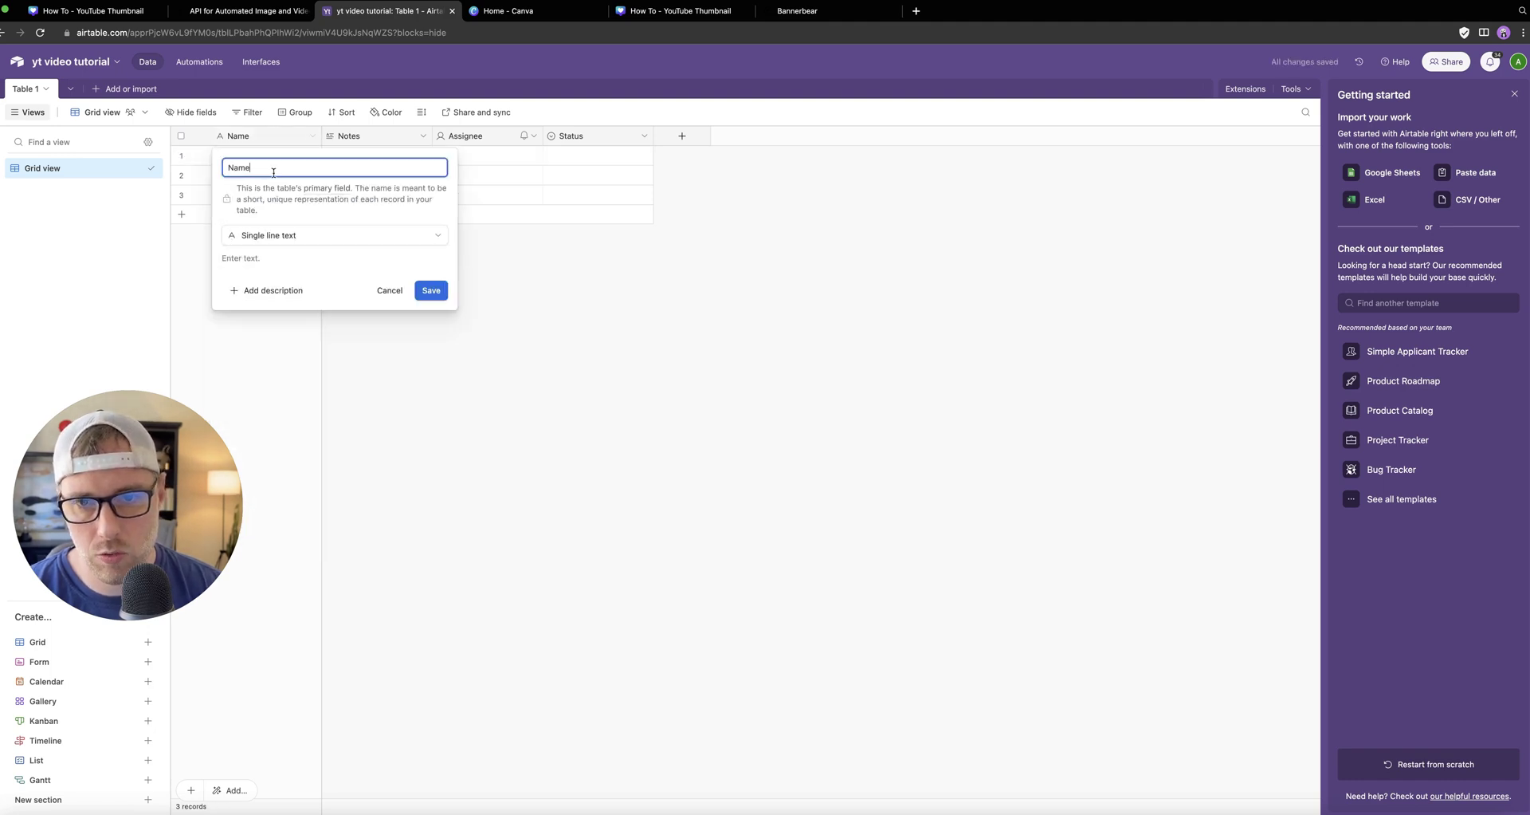
pyautogui.hotkey('ctrl', 'a')
pyautogui.write('video name')
pyautogui.press('Return')
# Delete the Notes and Assignee fields from the table.
pyautogui.rightClick(390, 139)
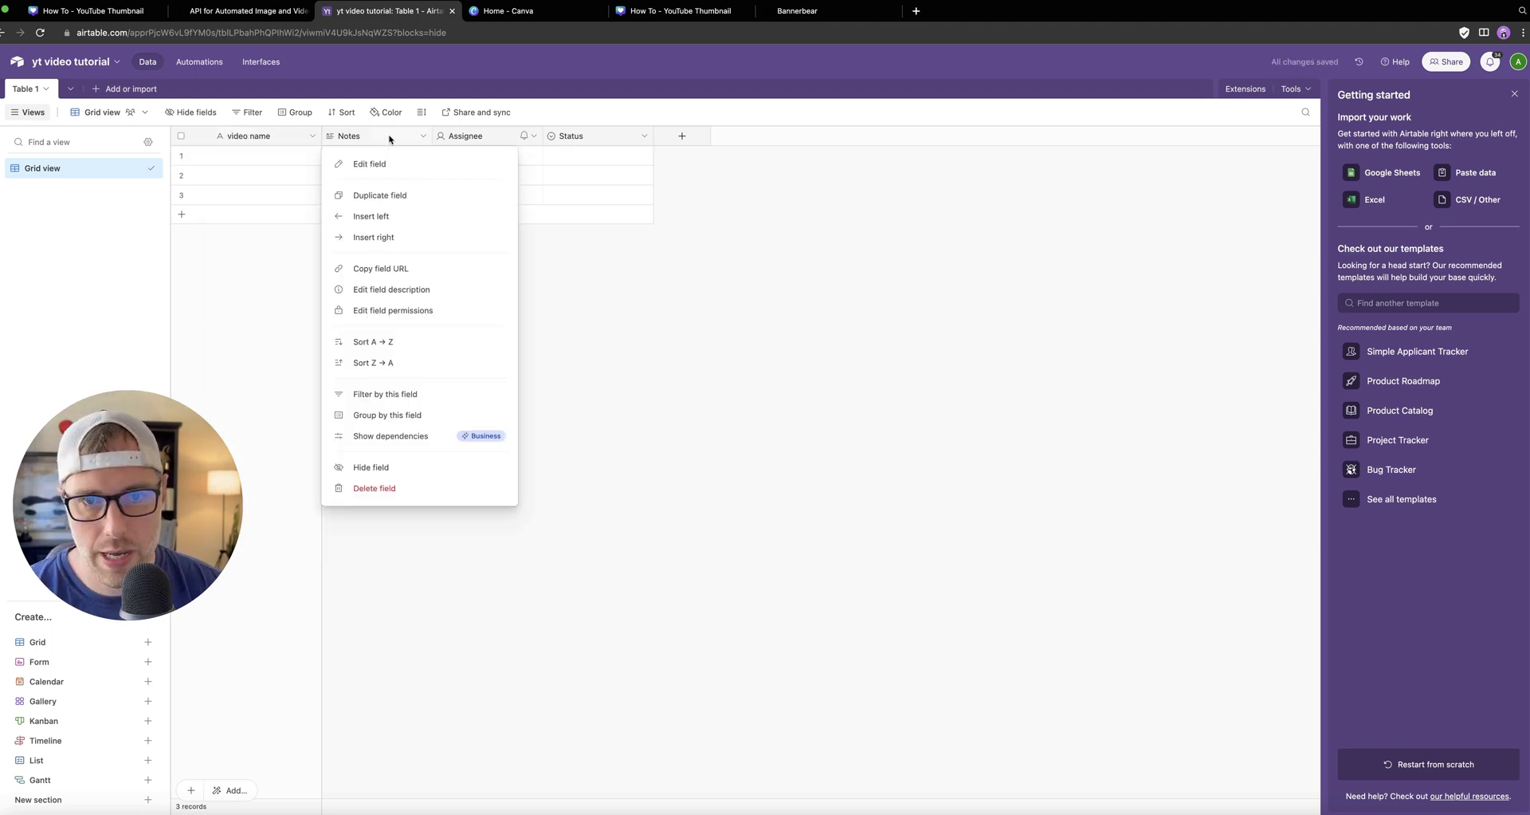
pyautogui.click(383, 488)
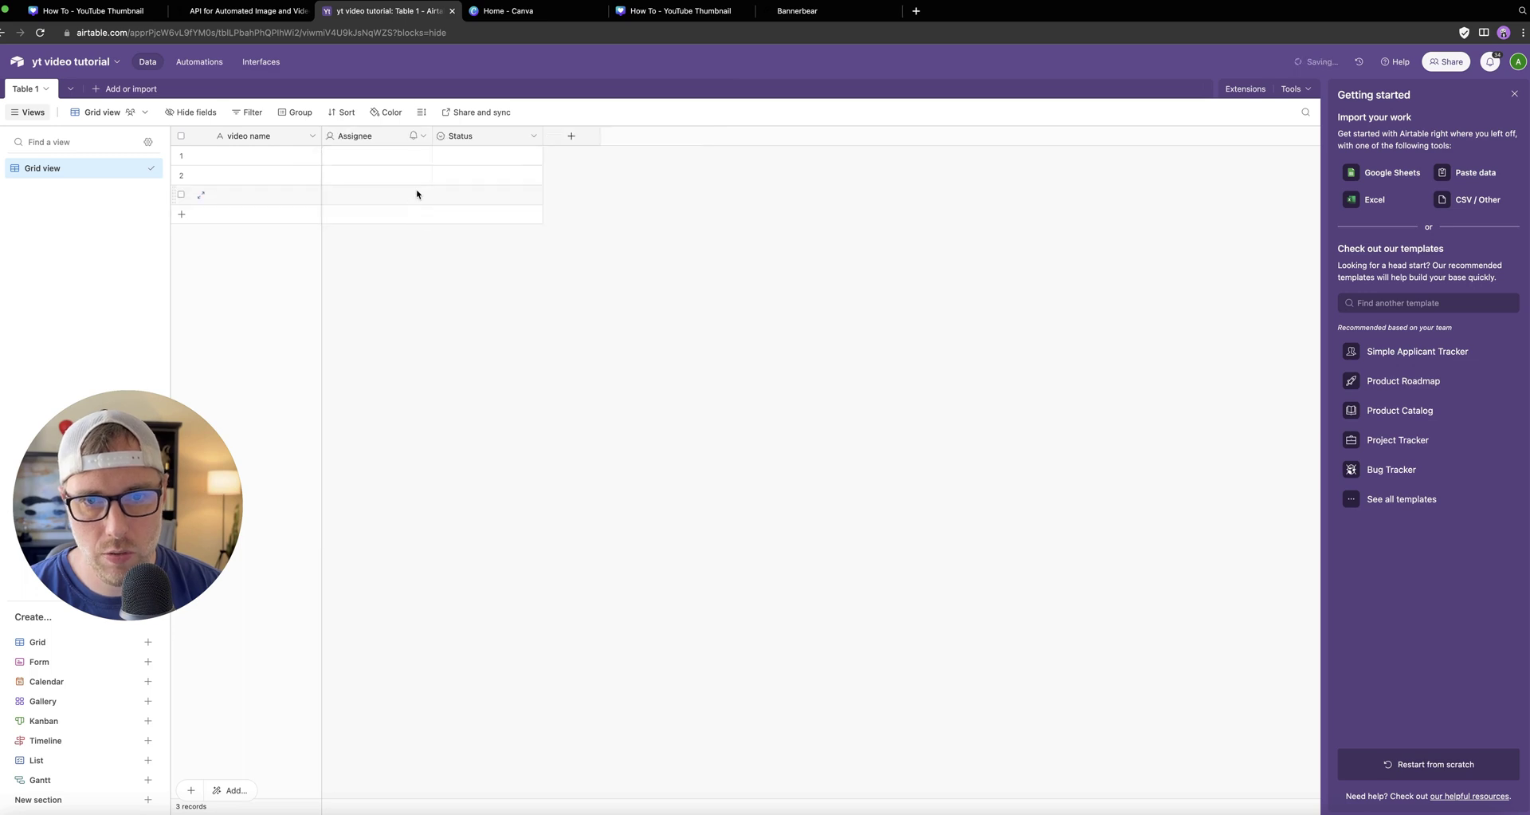
pyautogui.rightClick(379, 137)
pyautogui.click(385, 489)
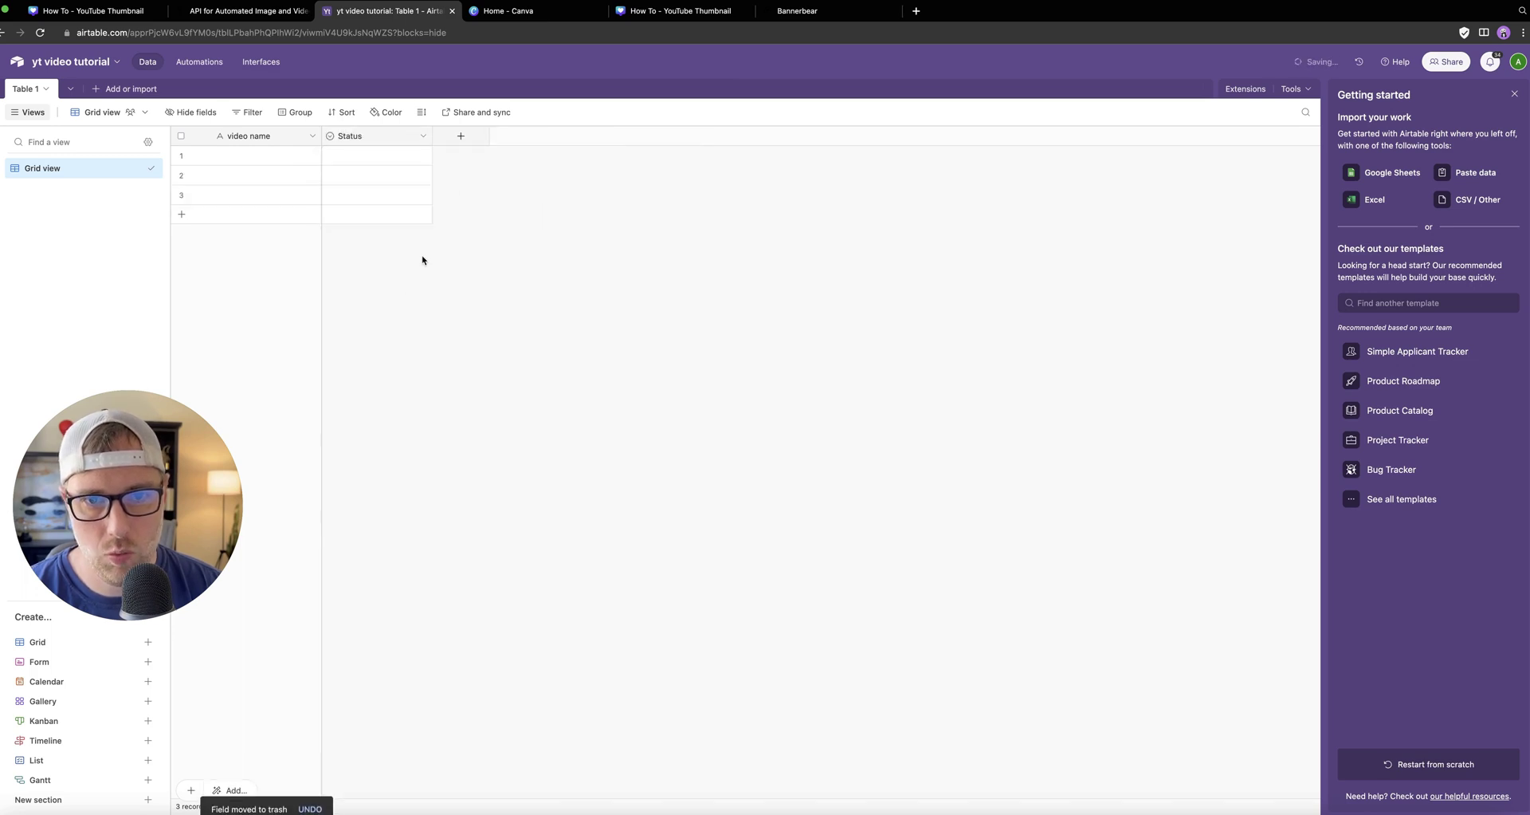
# Change the Status field to an Attachment field named YouTube Cover Image.
pyautogui.click(421, 141)
pyautogui.click(391, 162)
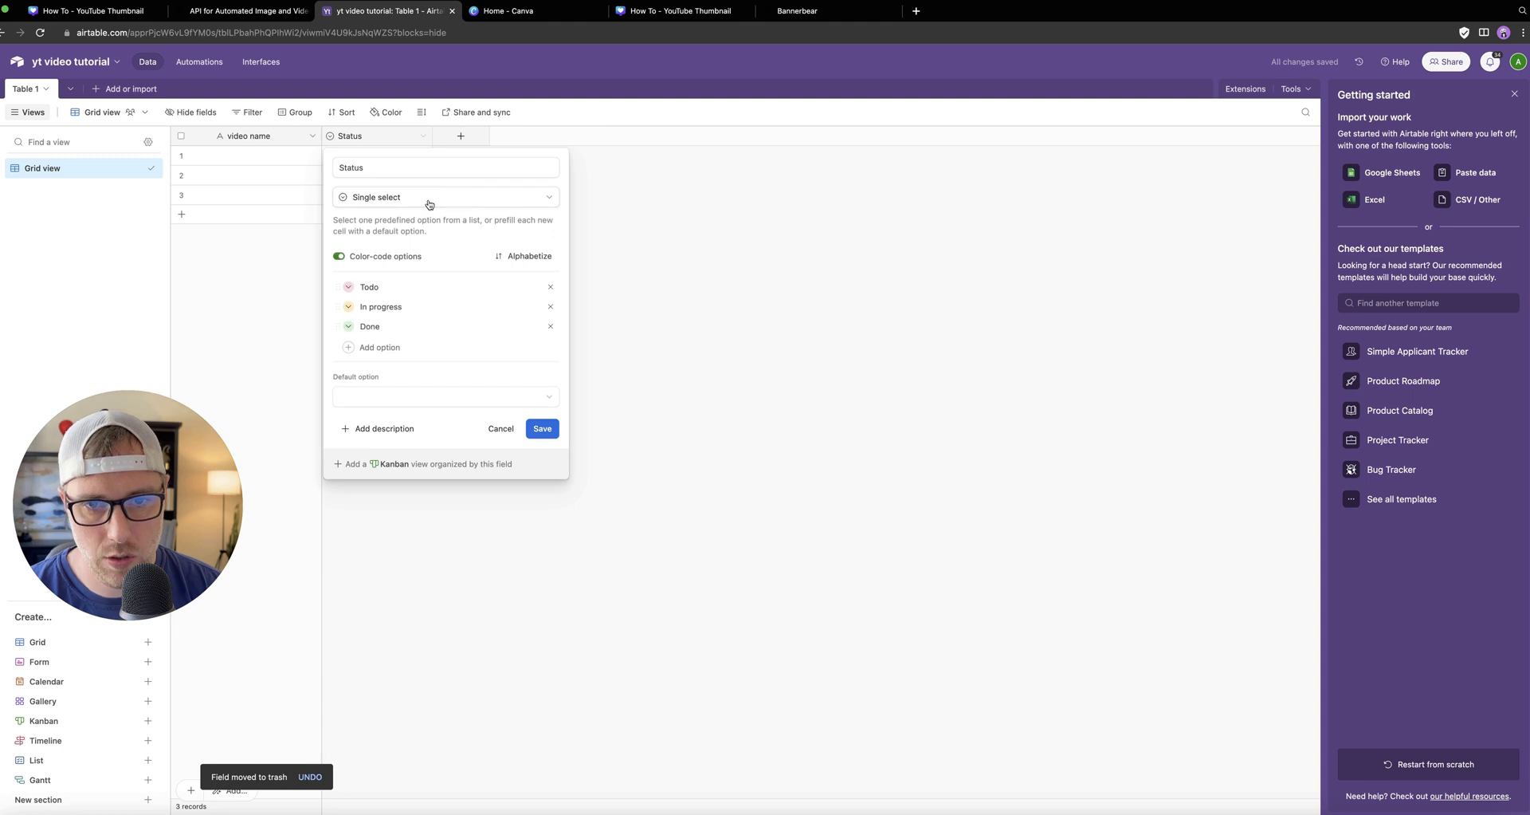
pyautogui.click(429, 205)
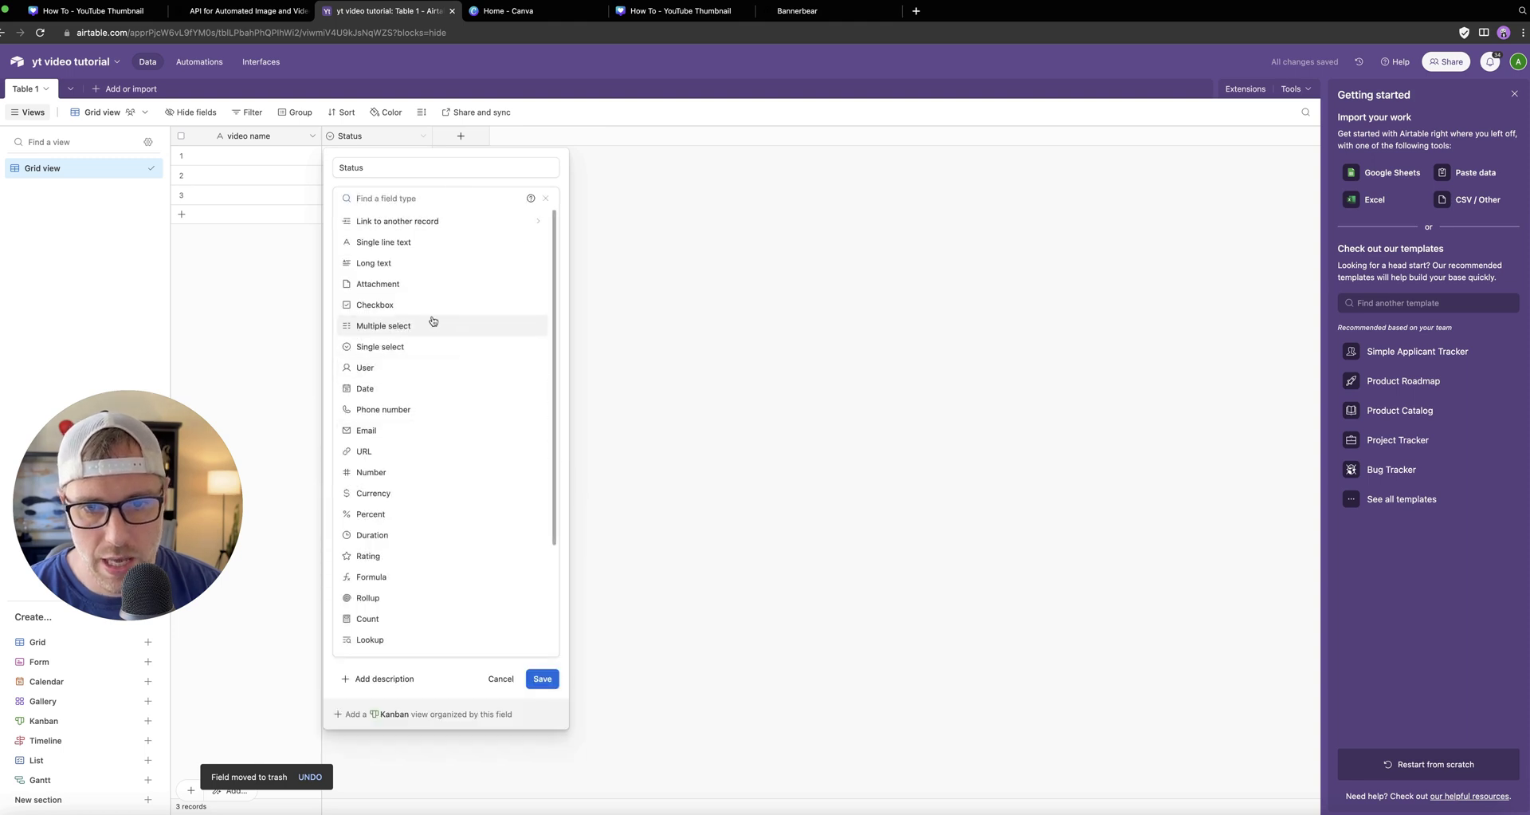
pyautogui.click(427, 284)
pyautogui.doubleClick(388, 164)
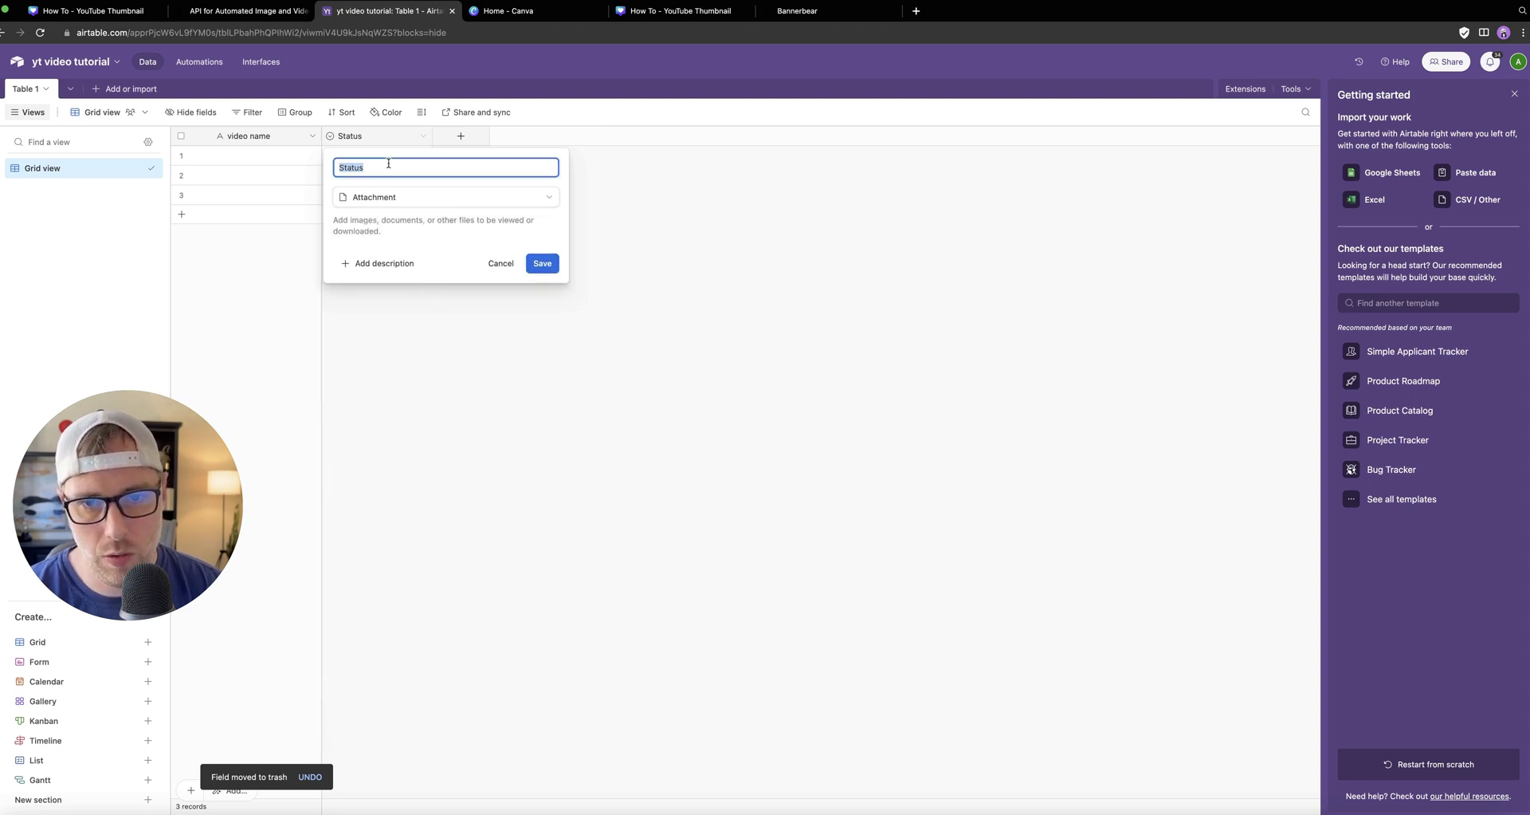
pyautogui.write('YouTube Cover Image')
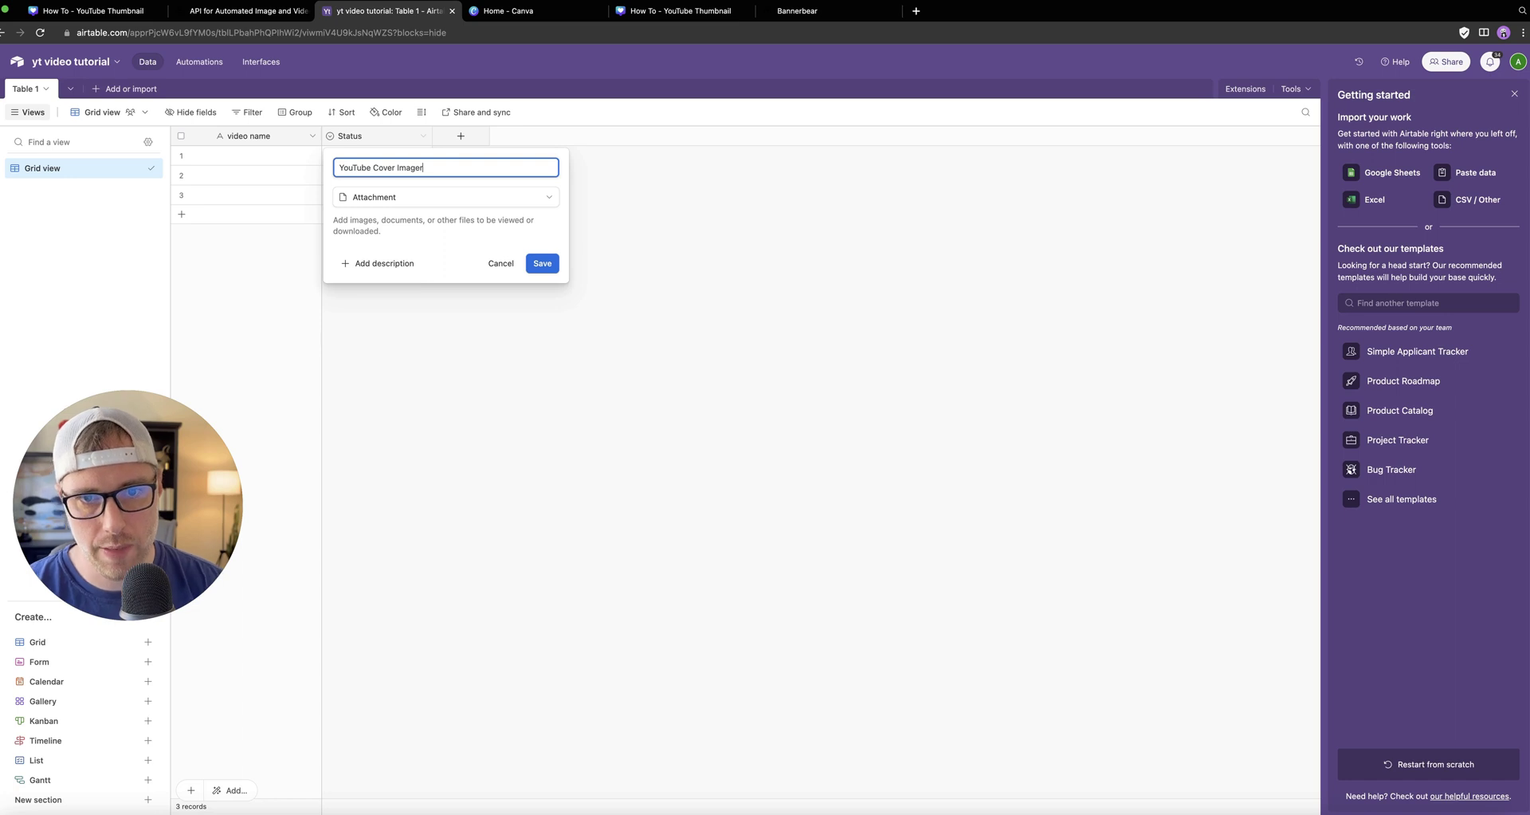
pyautogui.click(542, 263)
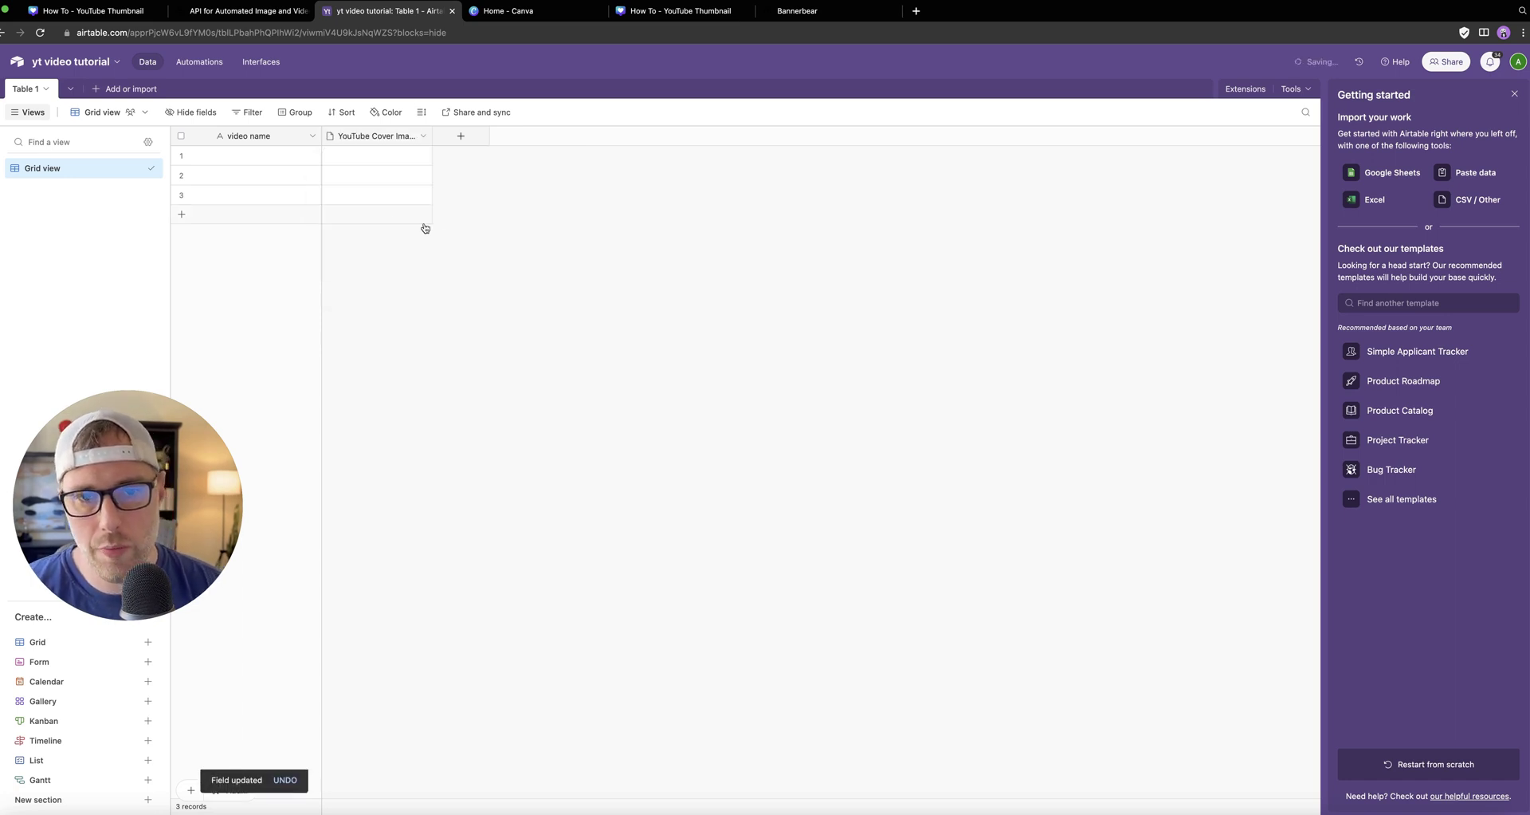
# Widen the YouTube Cover Image and video name columns so their full contents fit.
pyautogui.moveTo(432, 135); pyautogui.dragTo(656, 134)
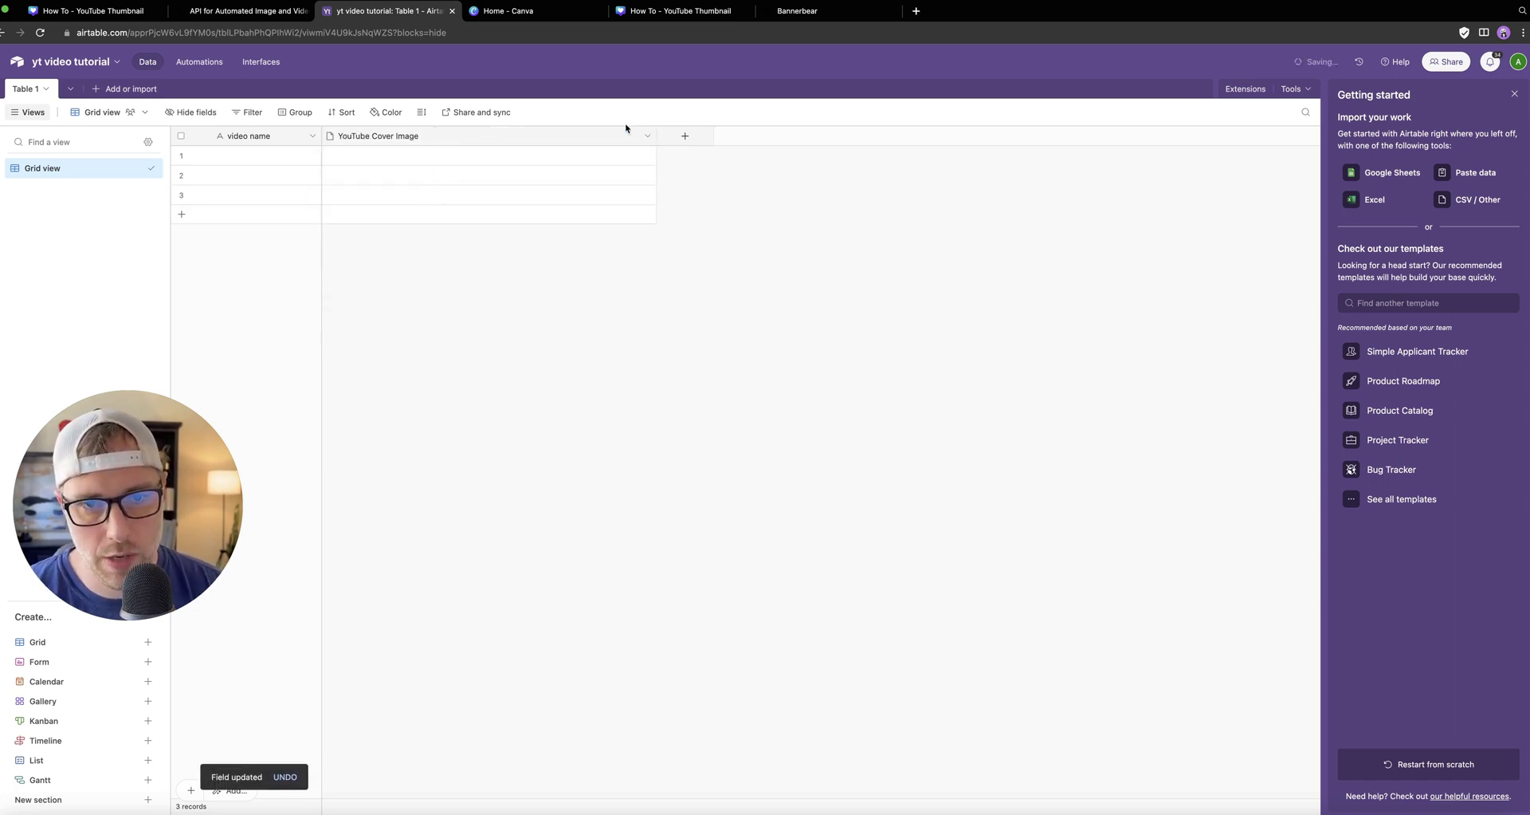
pyautogui.moveTo(321, 137); pyautogui.dragTo(456, 137)
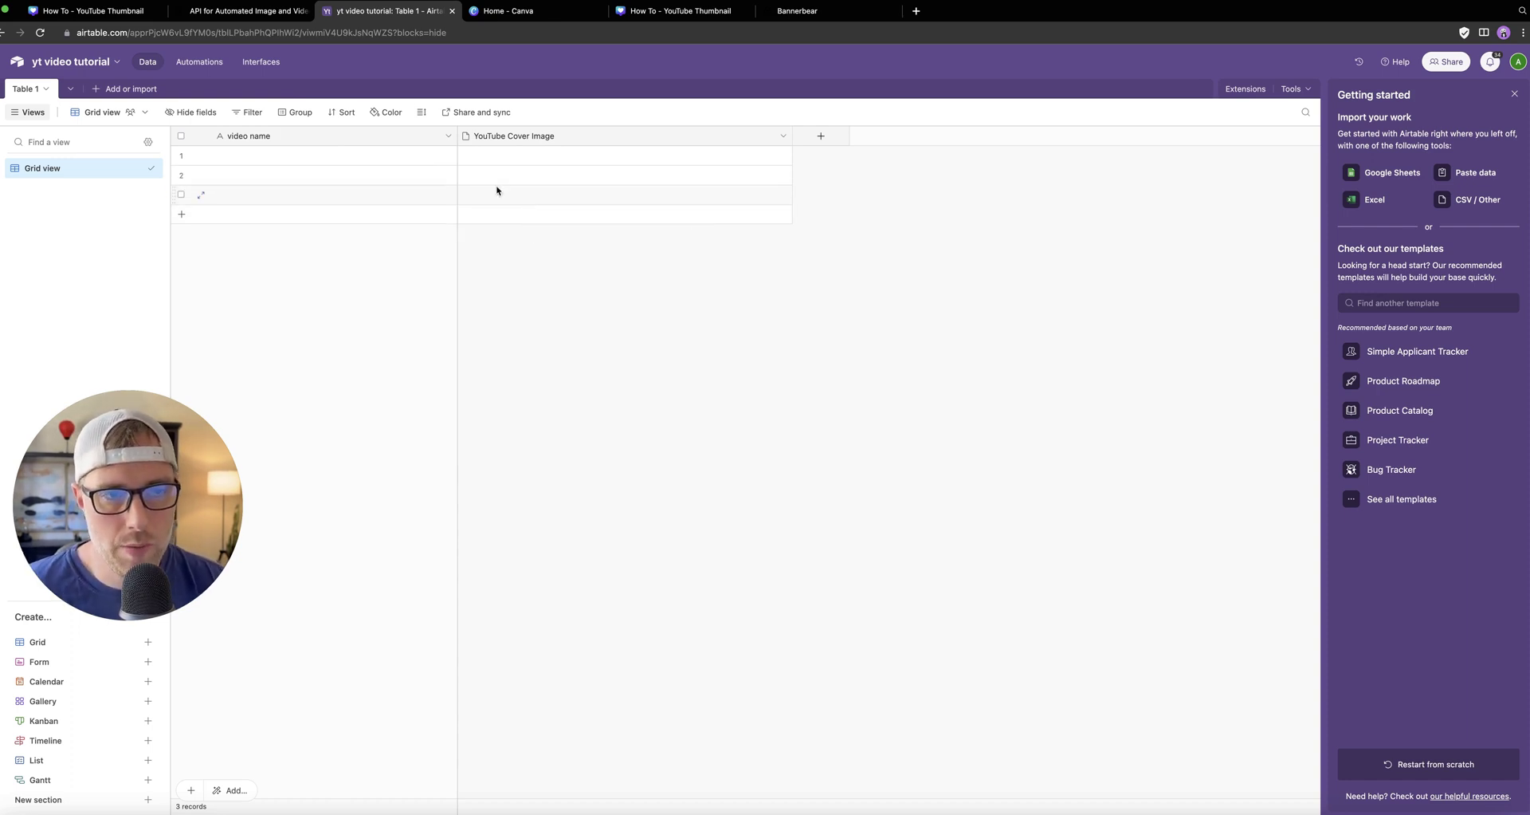
# Open Zapier in a new browser tab and create a new Zap.
pyautogui.click(916, 10)
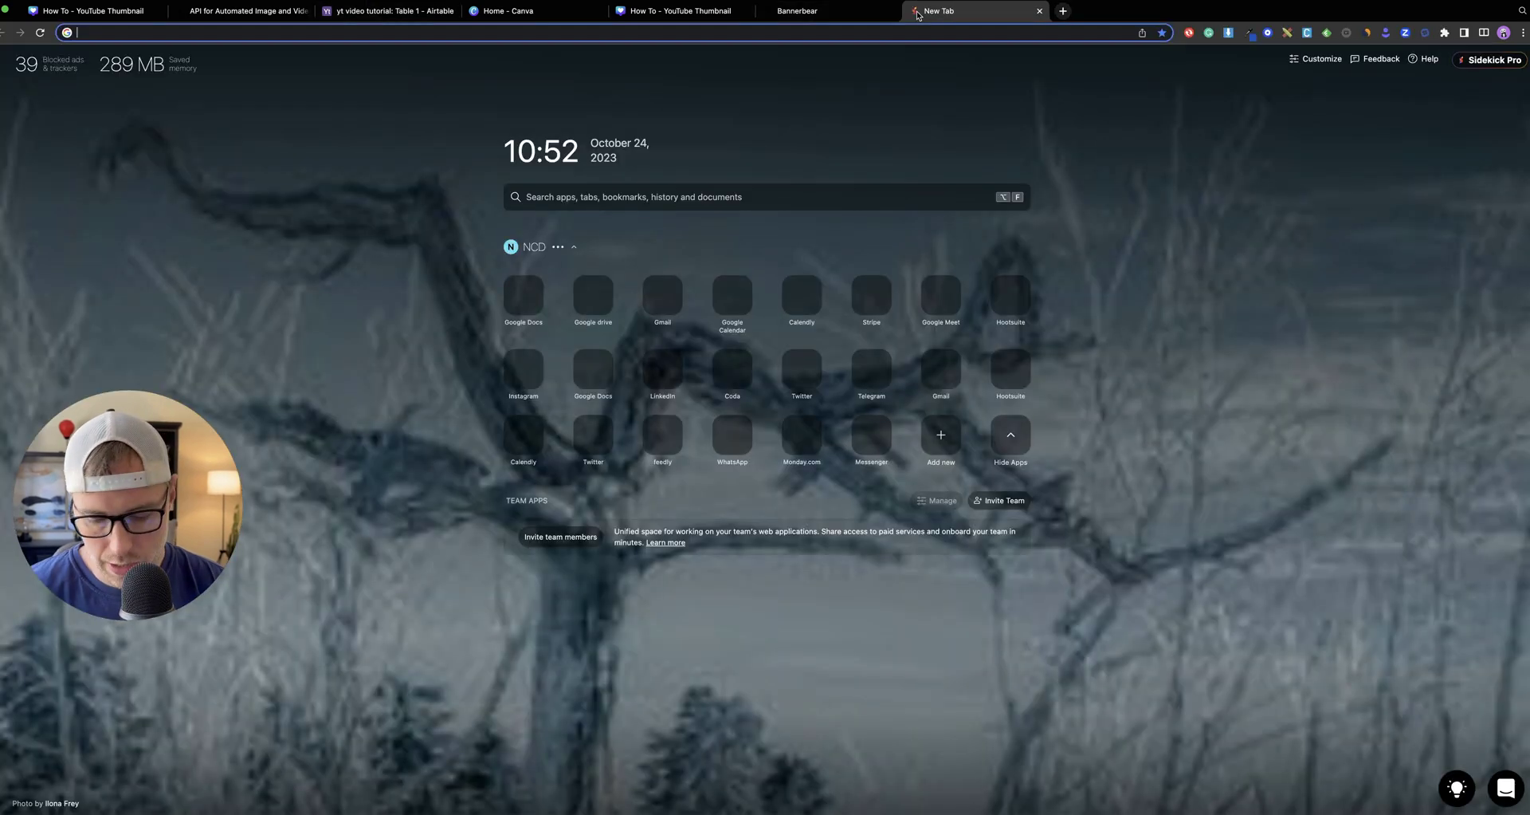
pyautogui.write('zpaier')
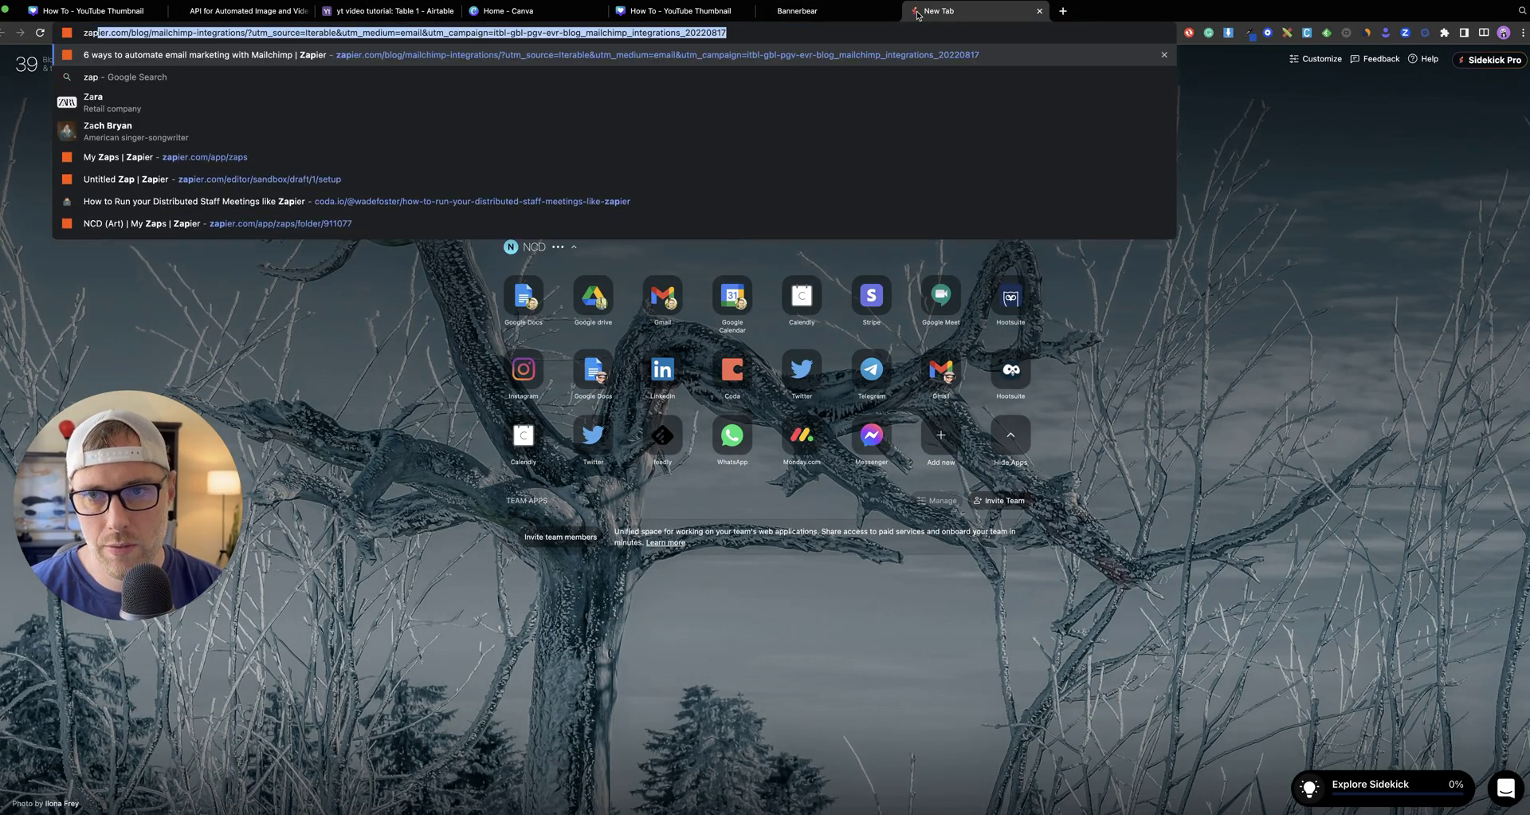
pyautogui.press('Return')
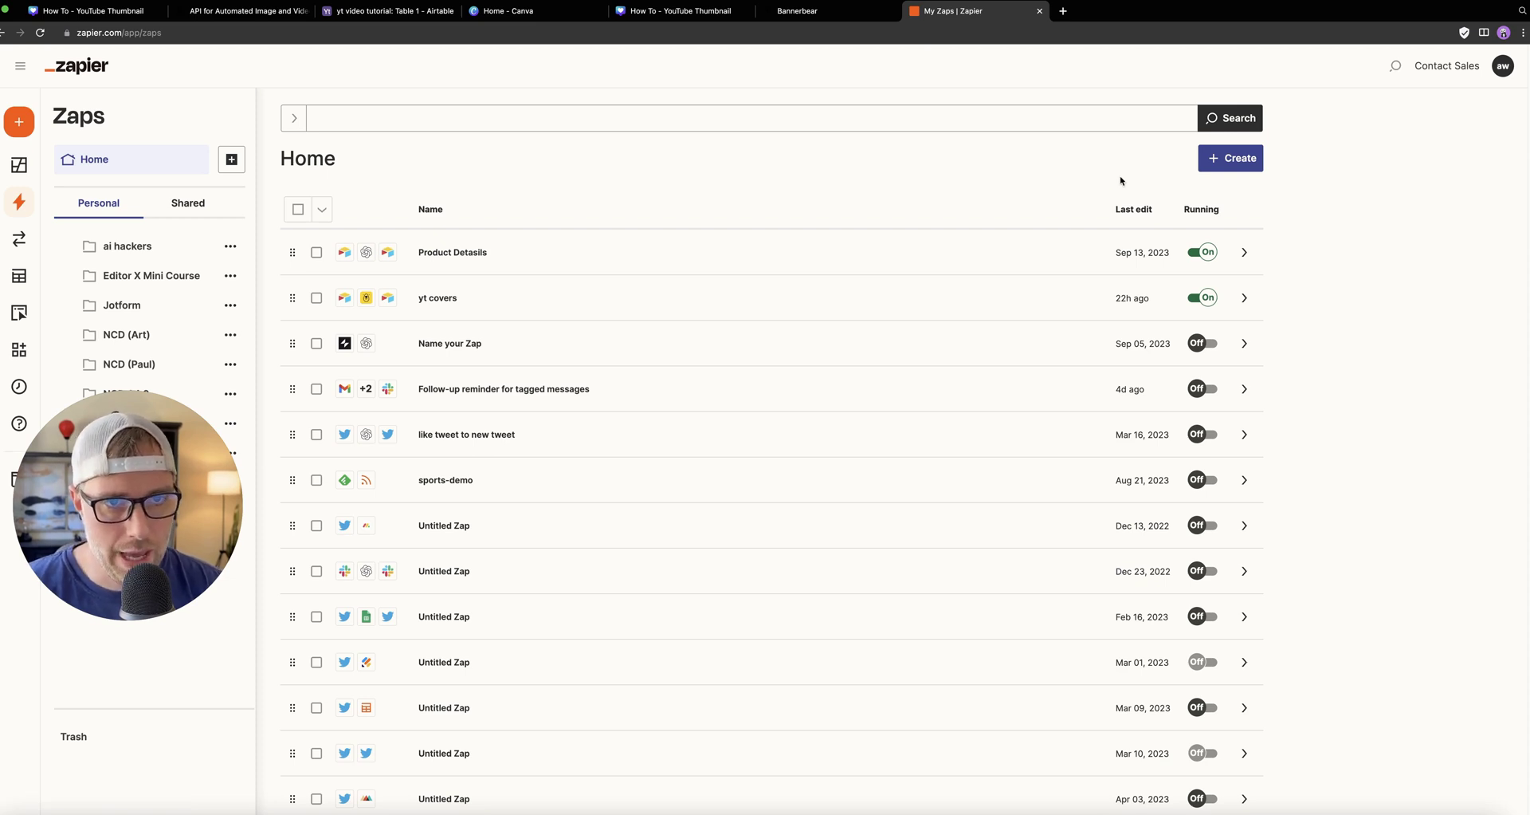
pyautogui.click(1221, 171)
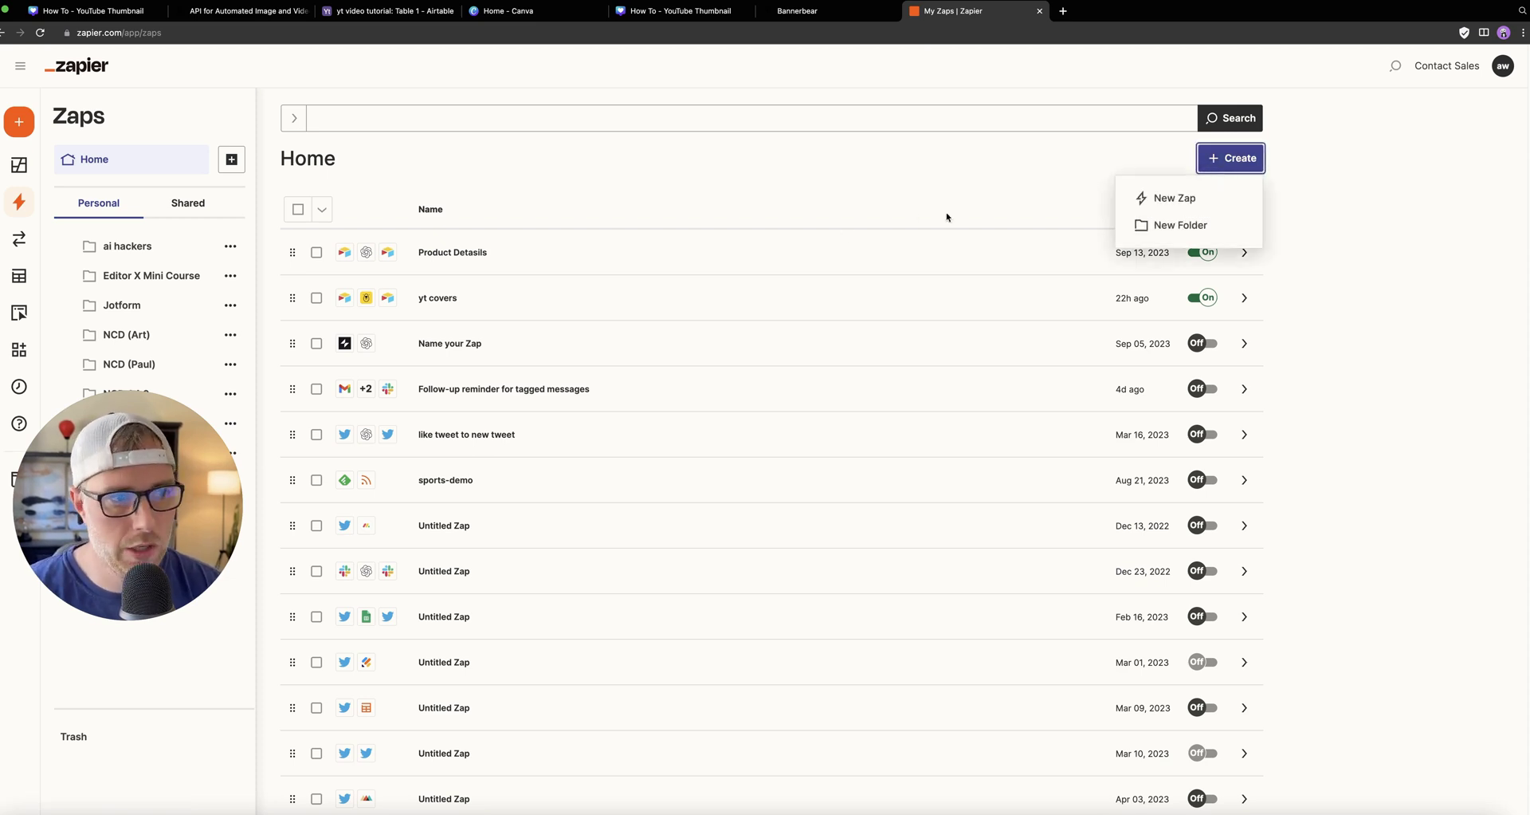
pyautogui.click(1167, 198)
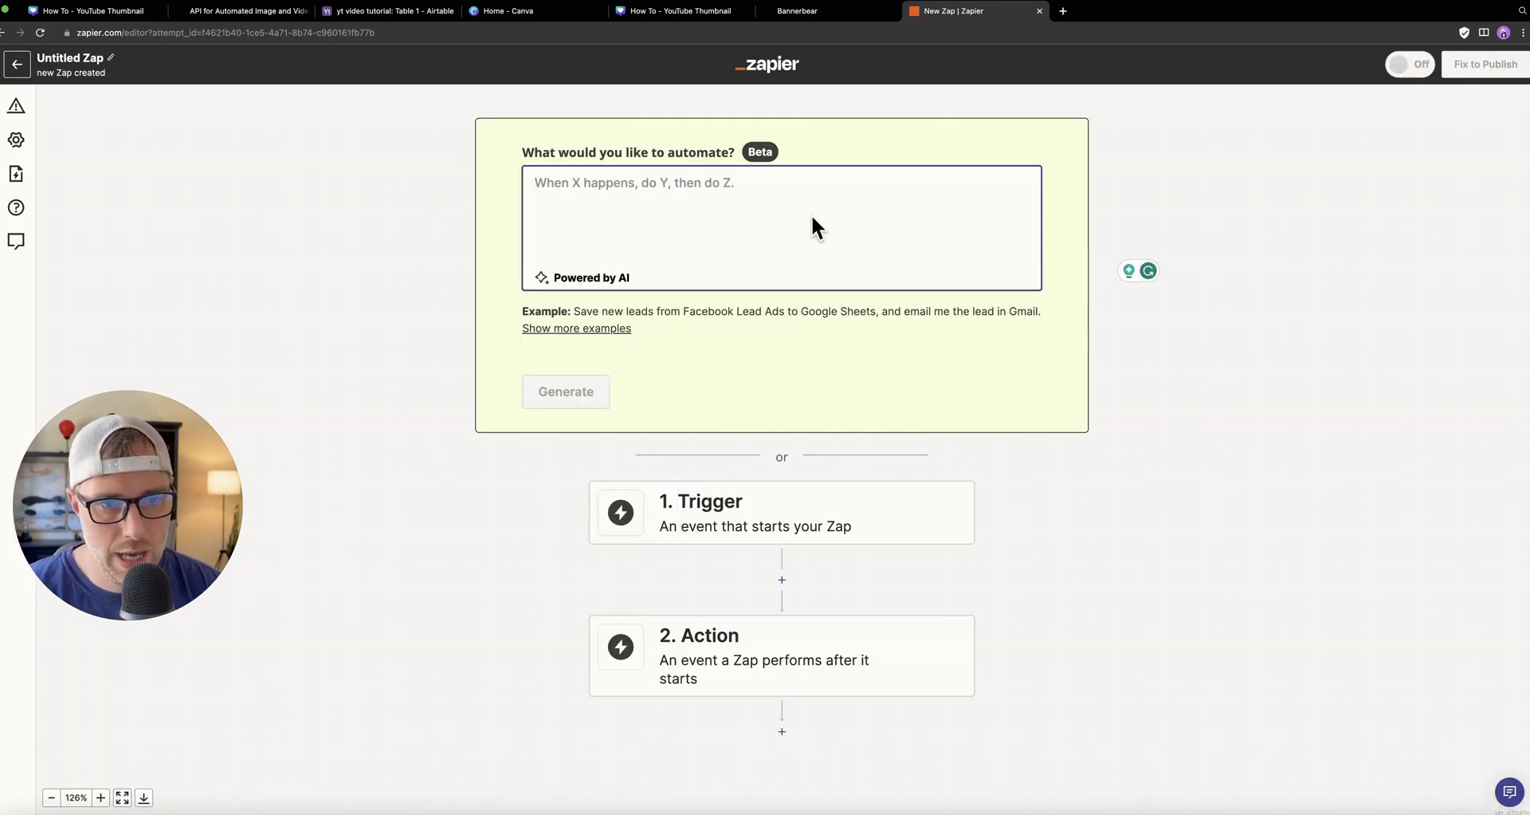
# Set the Zap's trigger to Airtable with the New Record event and continue to the account settings.
pyautogui.click(695, 530)
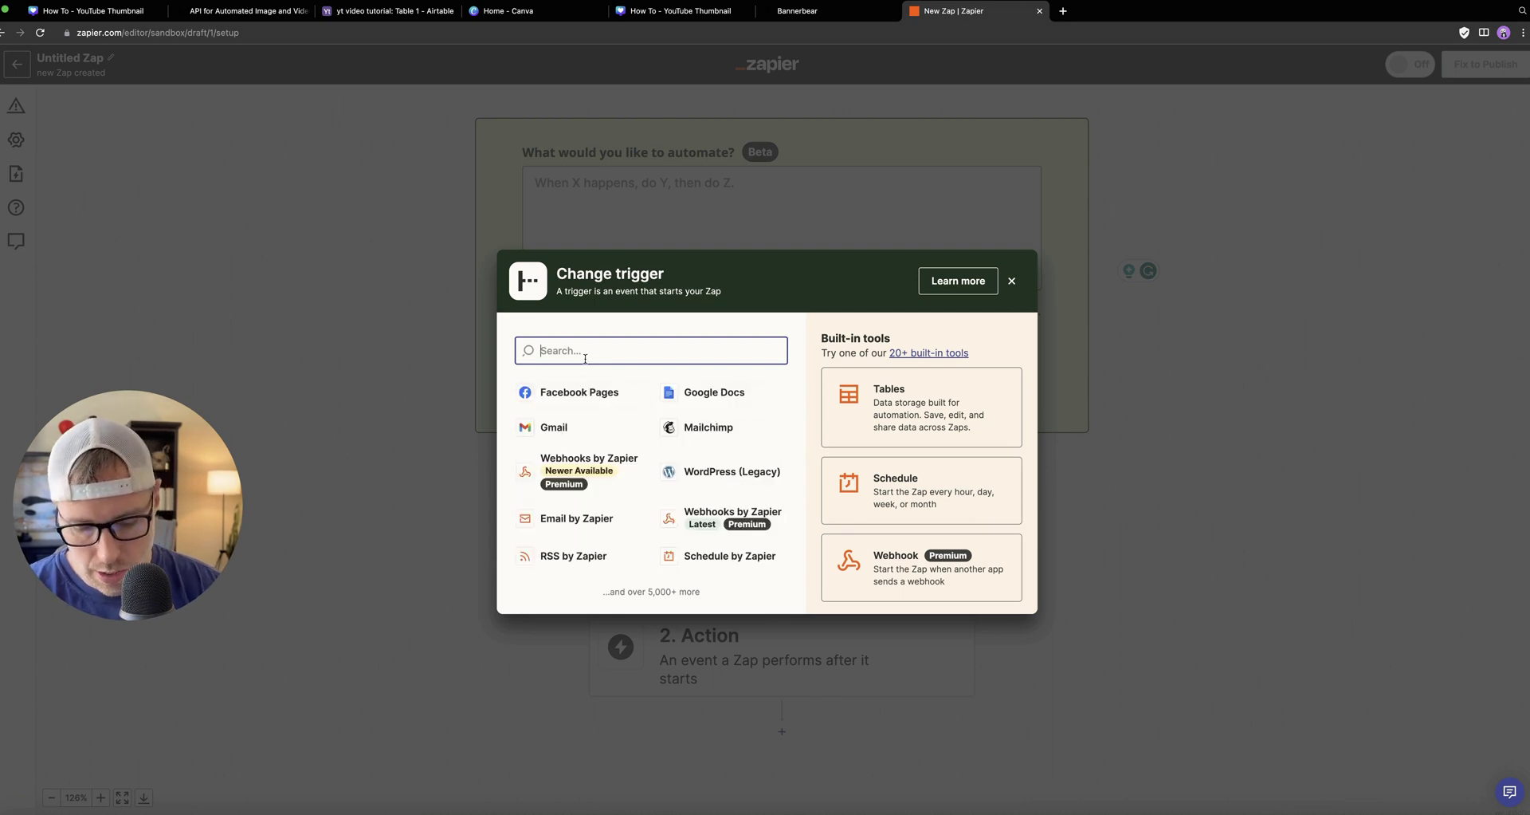
pyautogui.write('air')
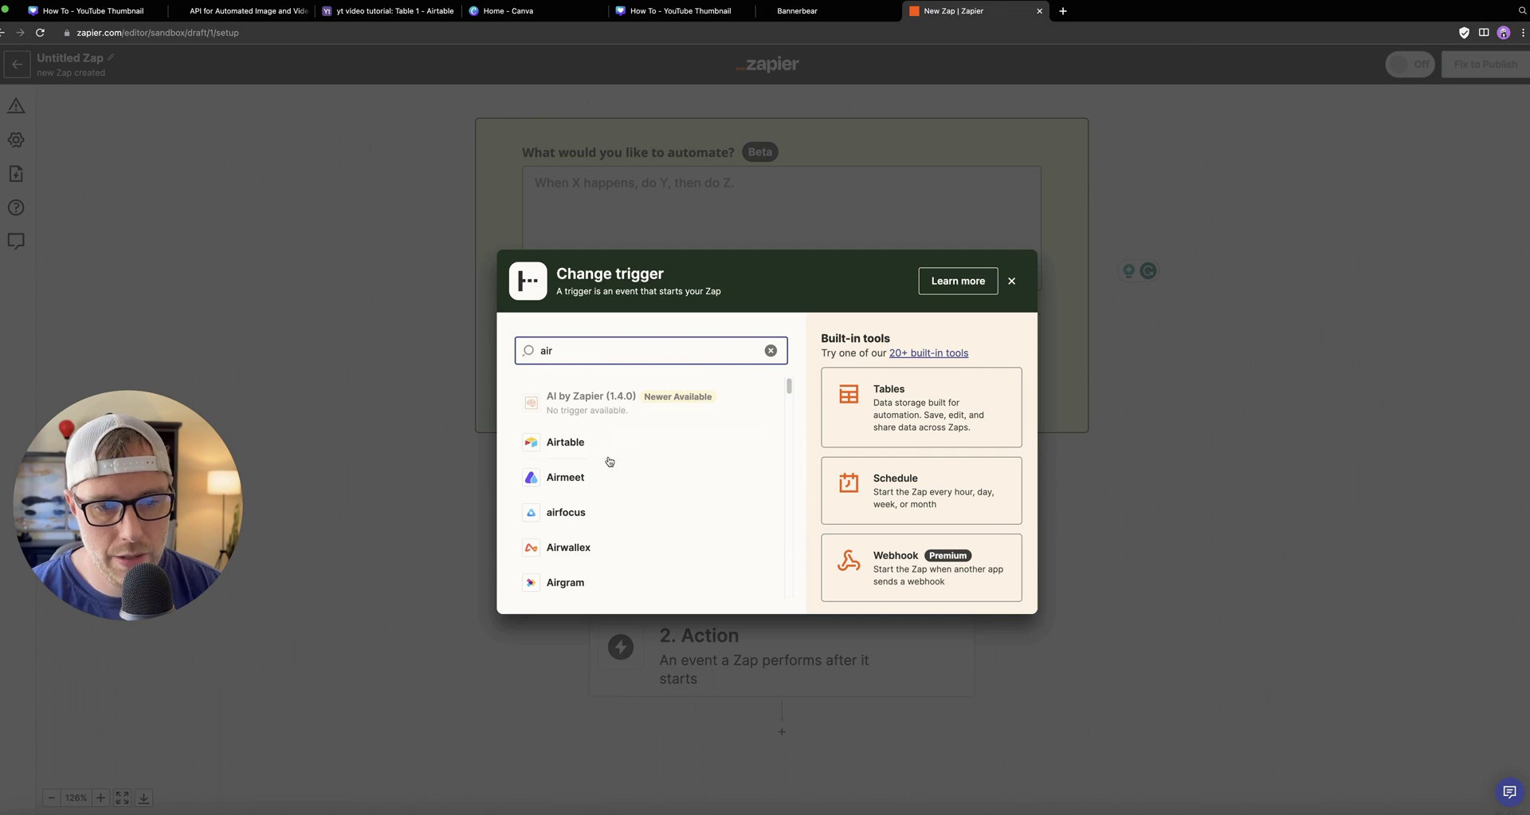
pyautogui.click(606, 446)
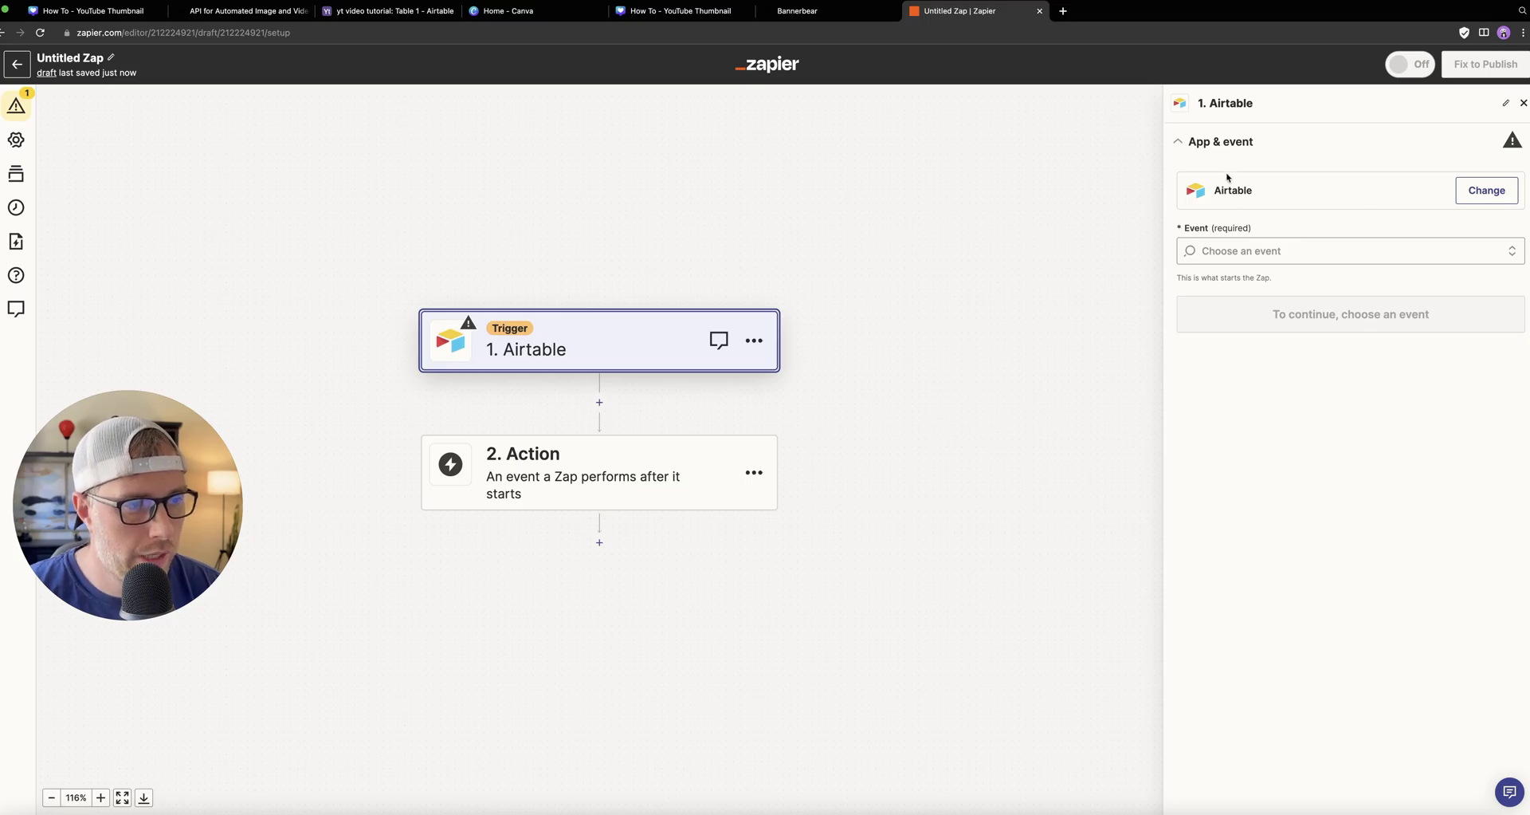
pyautogui.click(1277, 250)
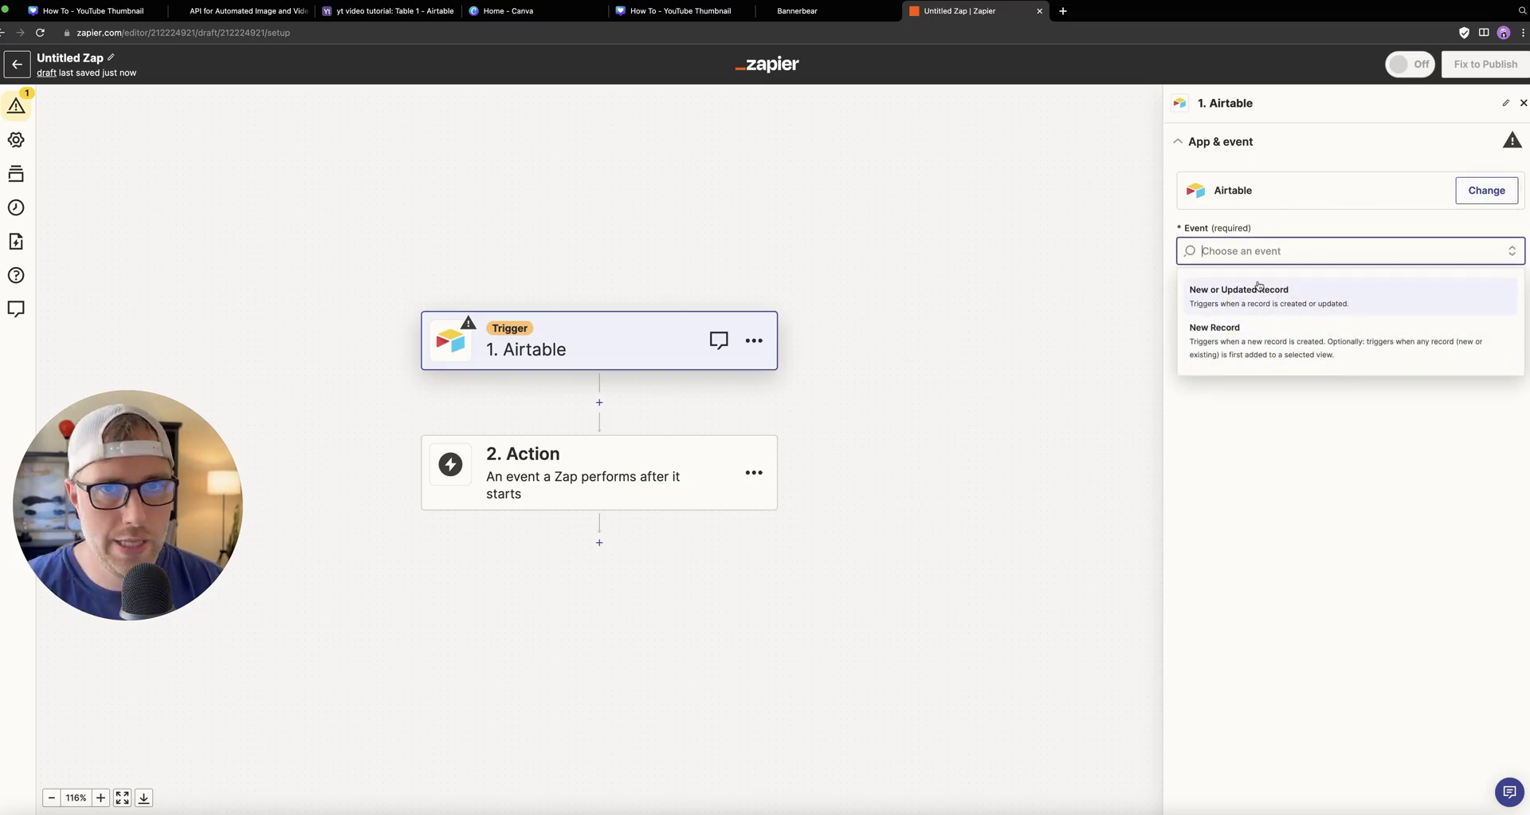
pyautogui.click(1241, 353)
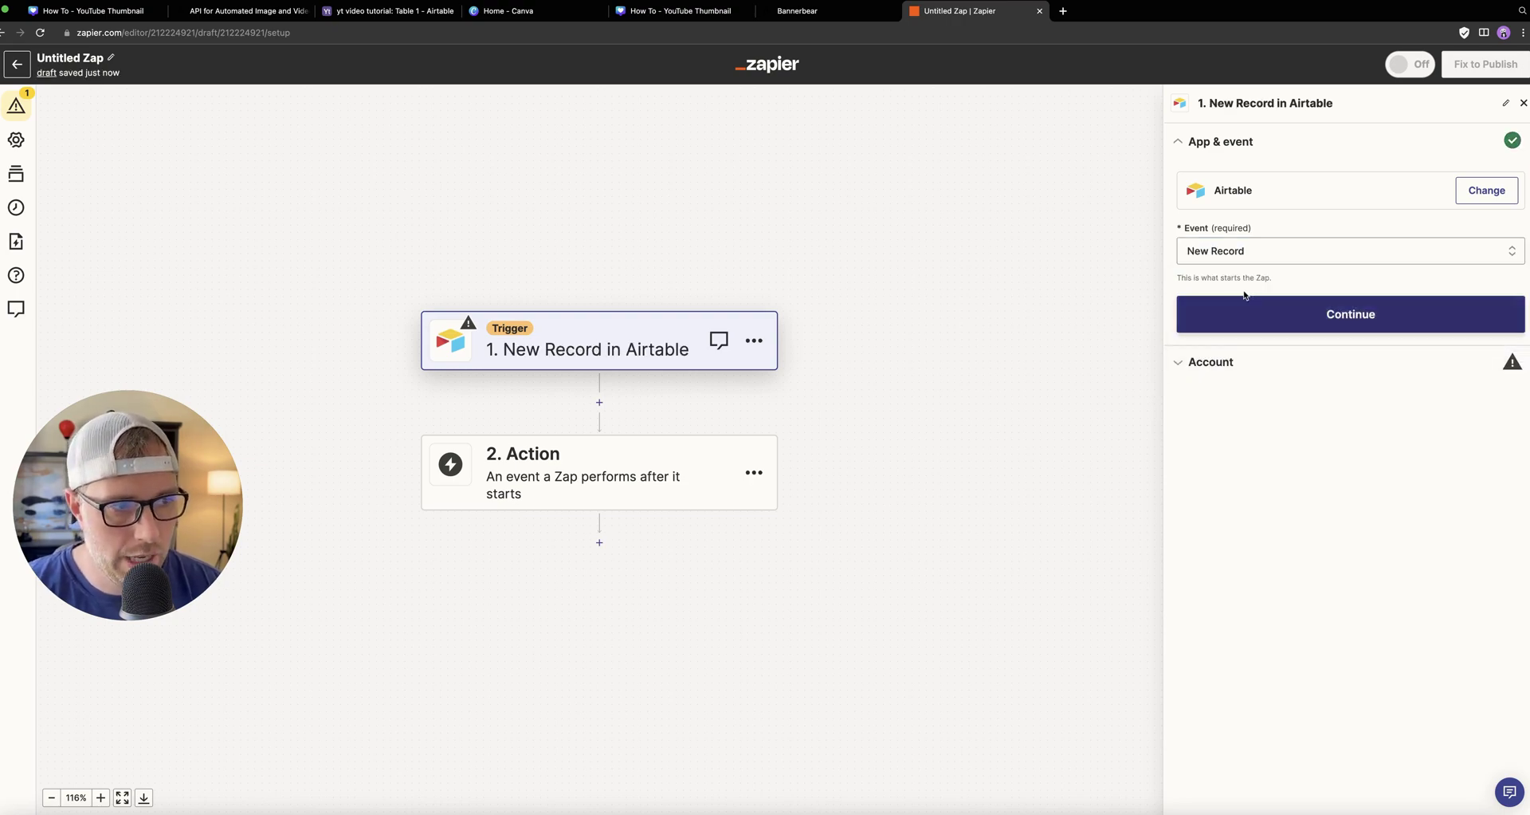
pyautogui.click(1288, 314)
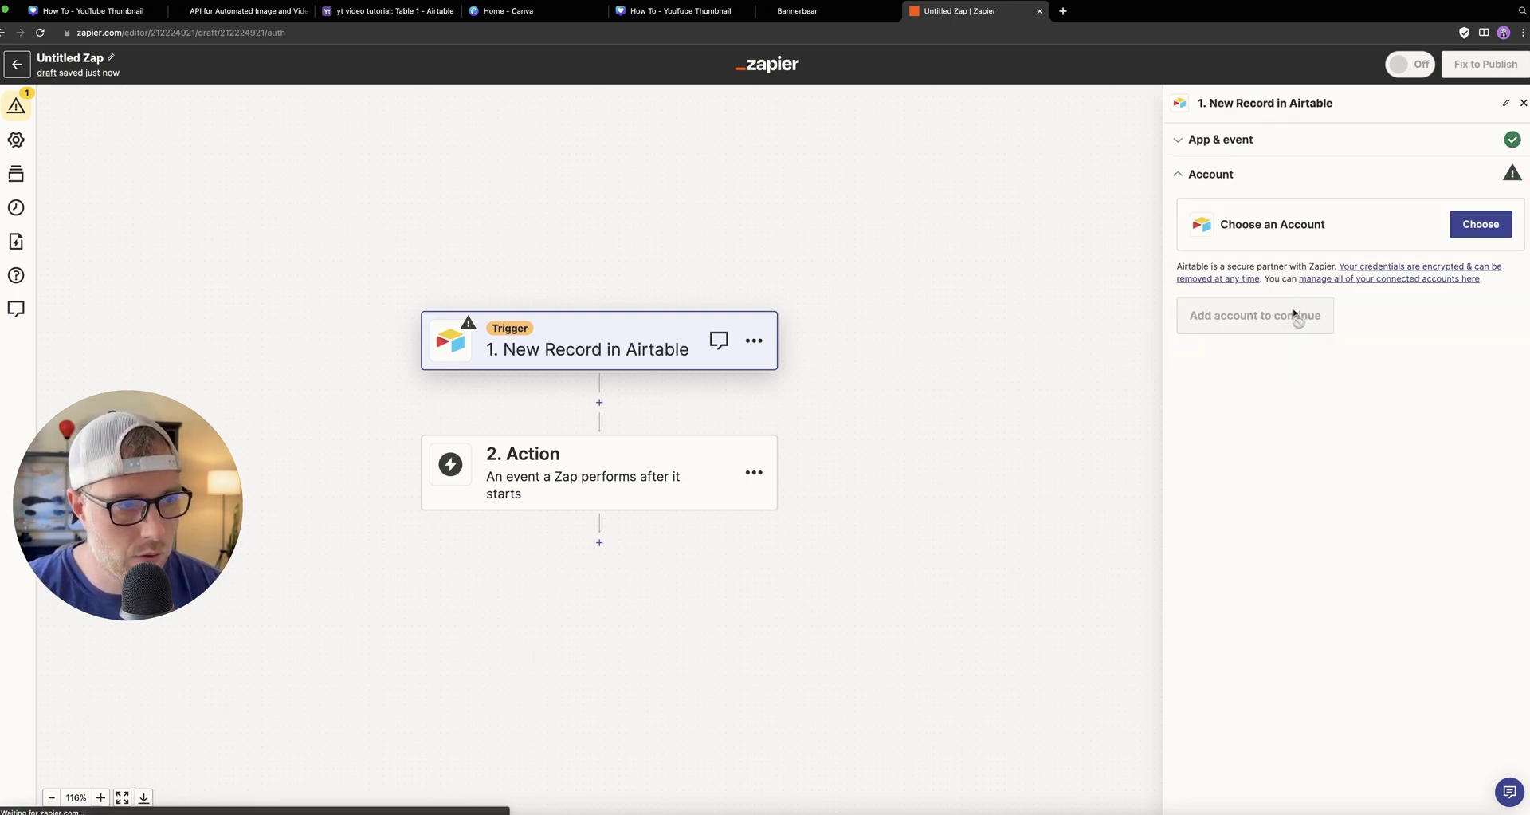
# Connect a new Airtable account to the trigger, granting Zapier access to the yt video tutorial base.
pyautogui.click(1460, 234)
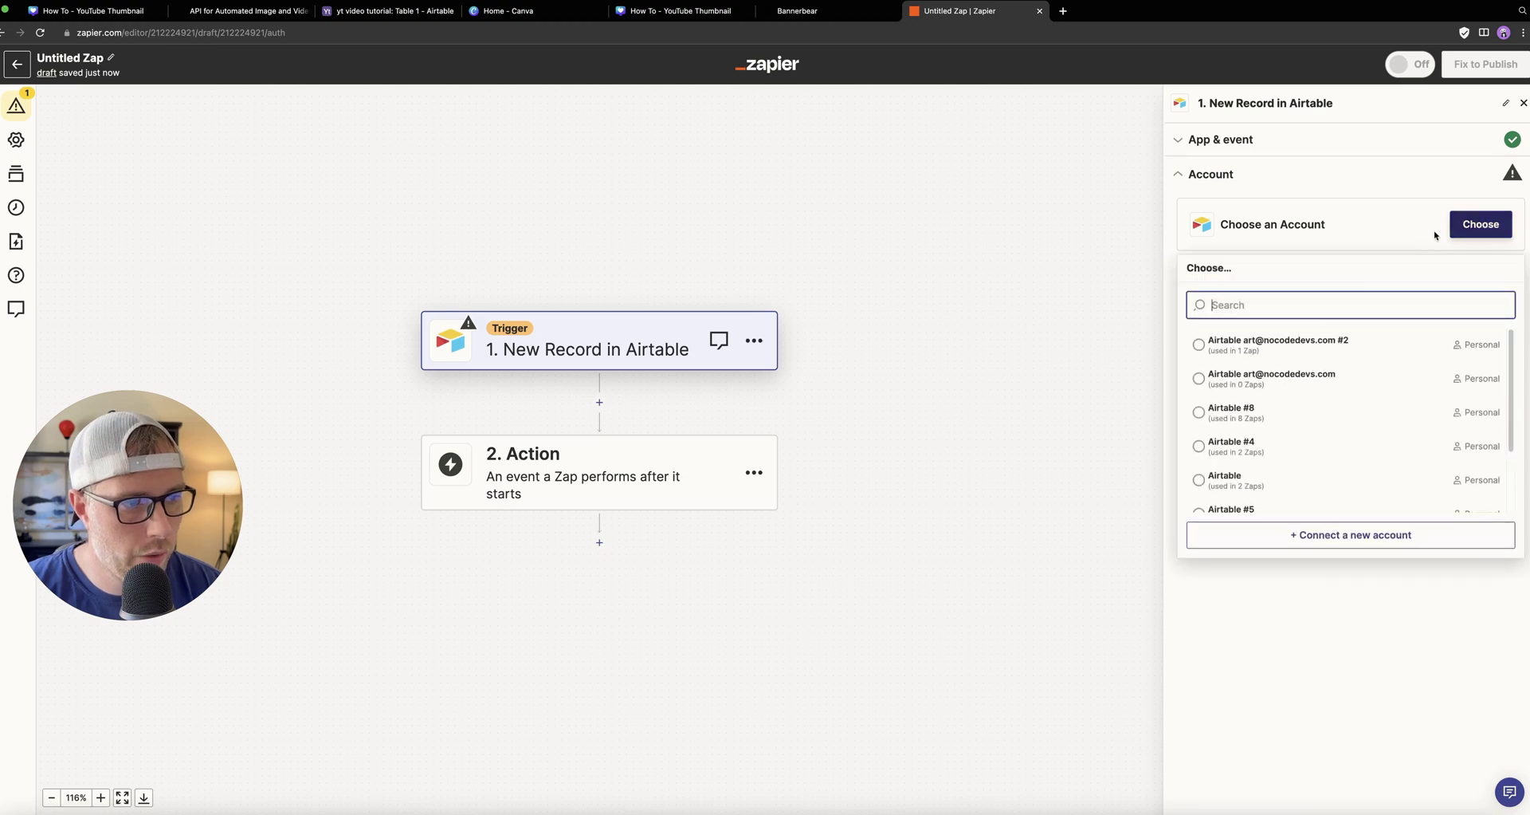
pyautogui.click(1342, 536)
pyautogui.click(355, 399)
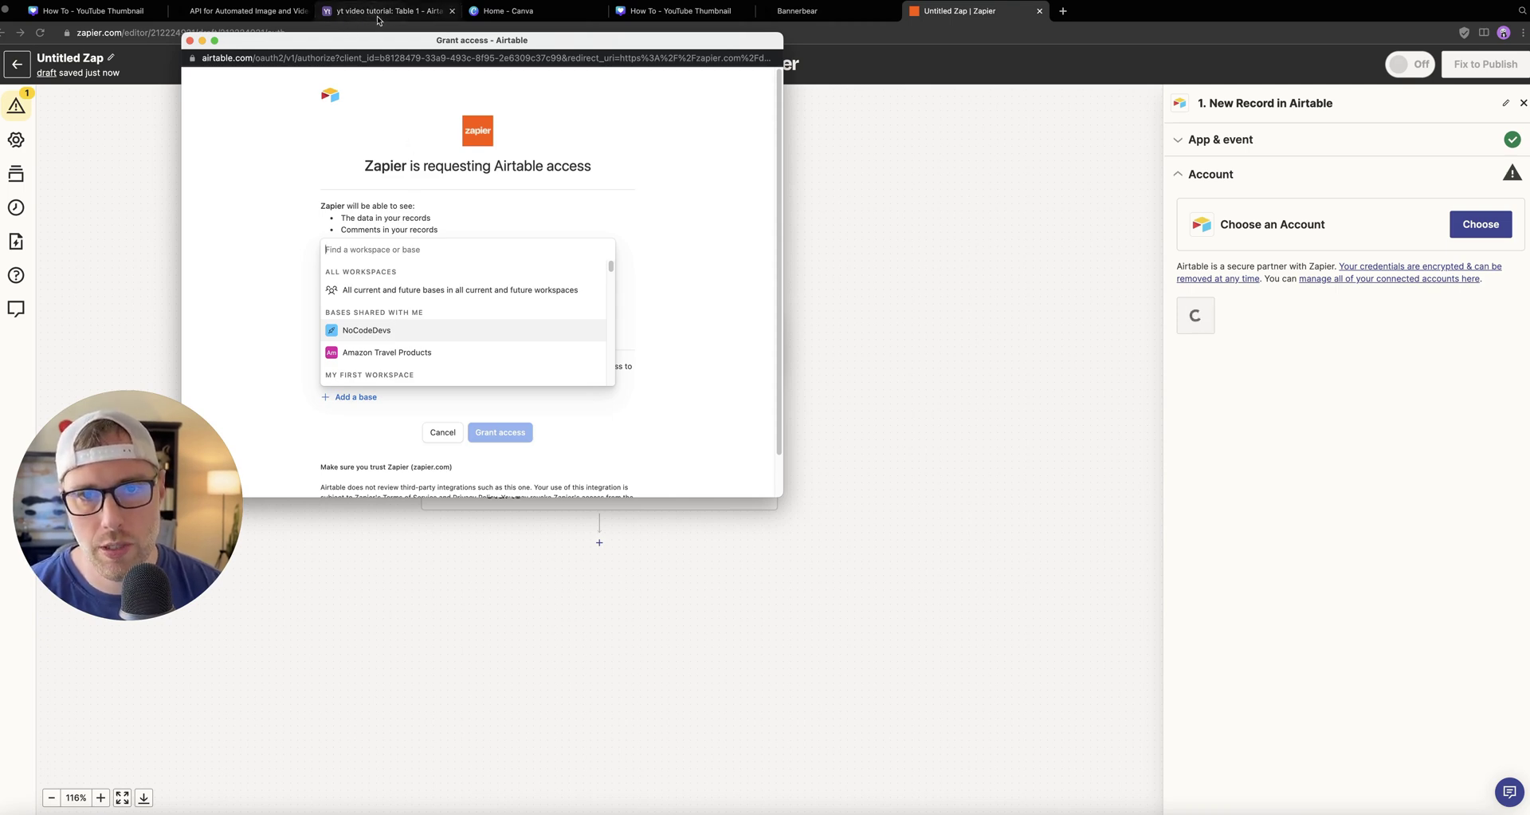
pyautogui.write('yt')
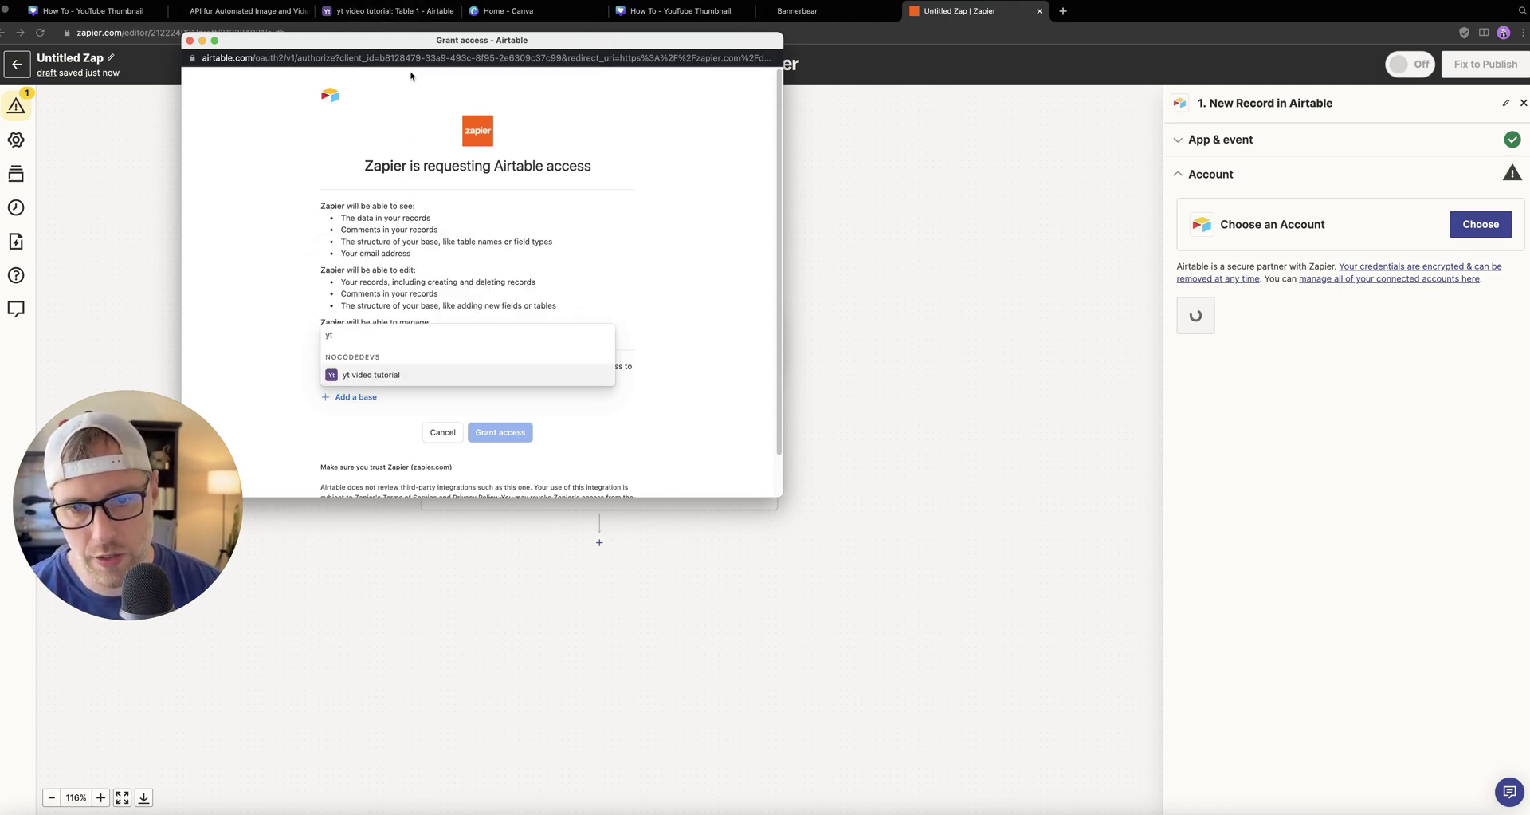
pyautogui.click(380, 375)
pyautogui.click(520, 473)
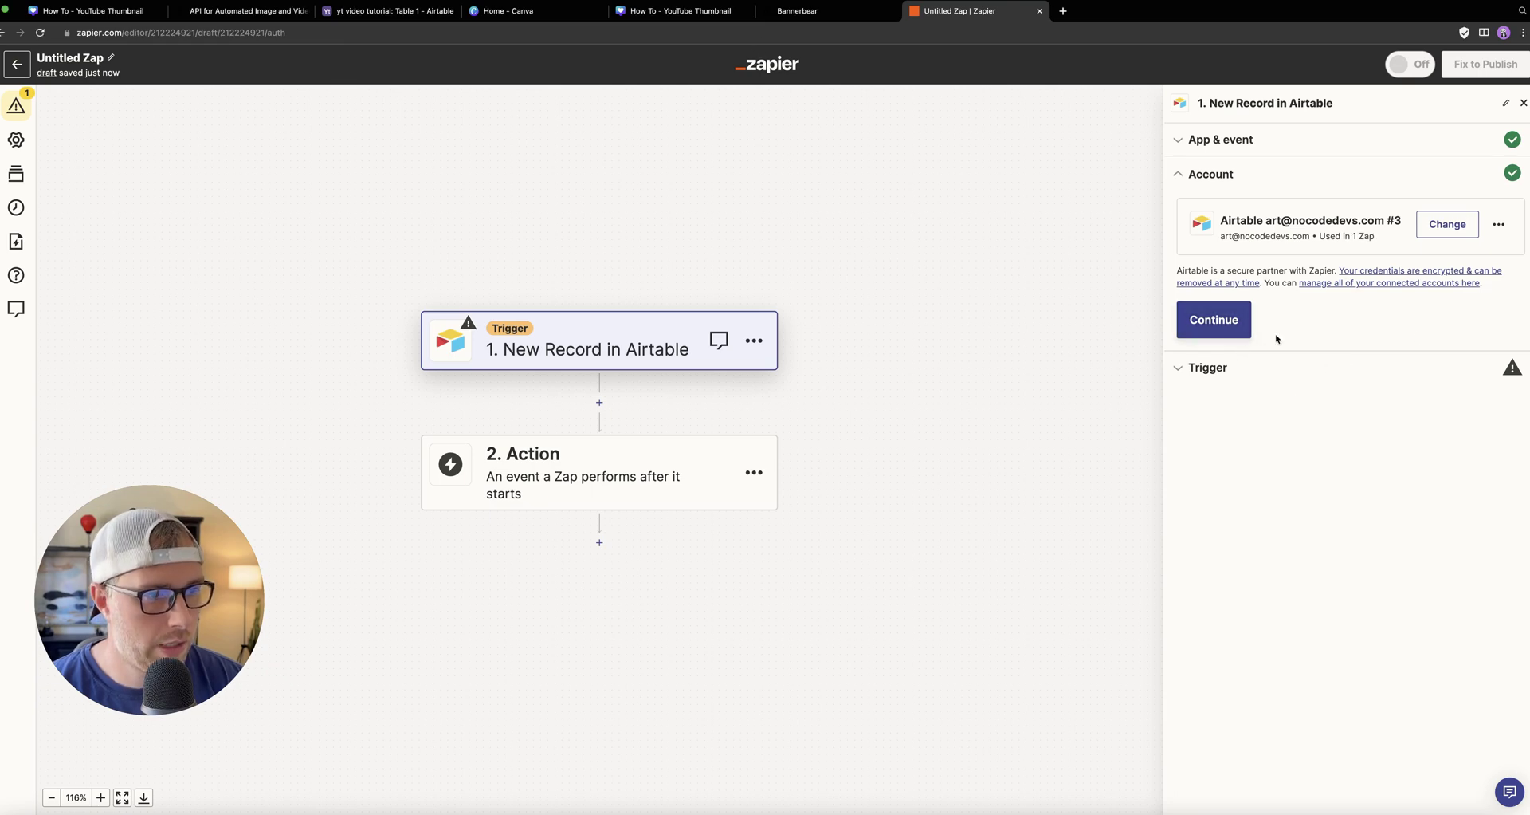
pyautogui.click(1226, 324)
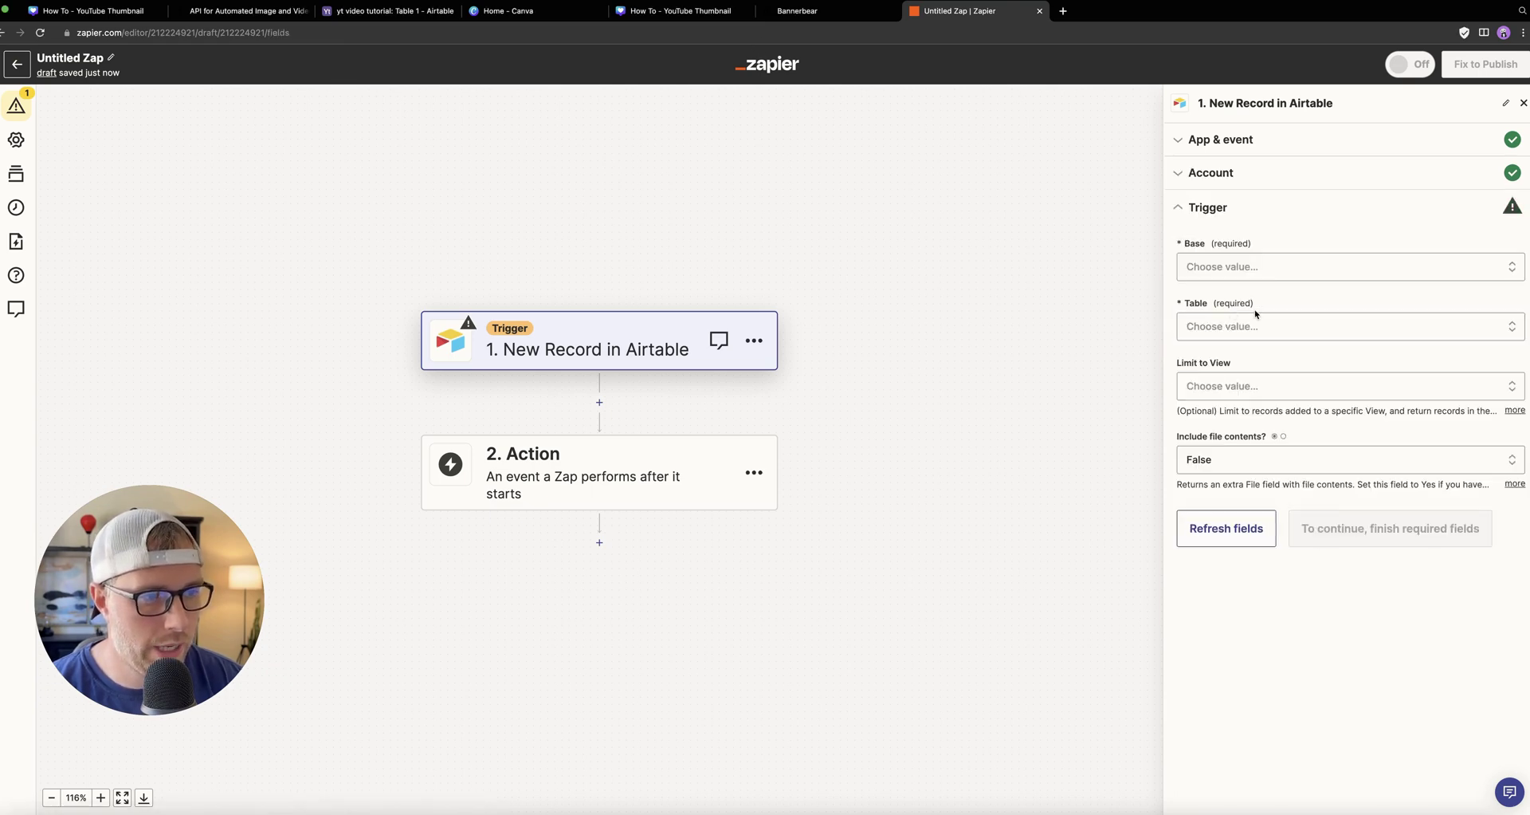
# Set the trigger's base to yt video tutorial and its table to Table 1, and continue to the trigger test.
pyautogui.click(1261, 270)
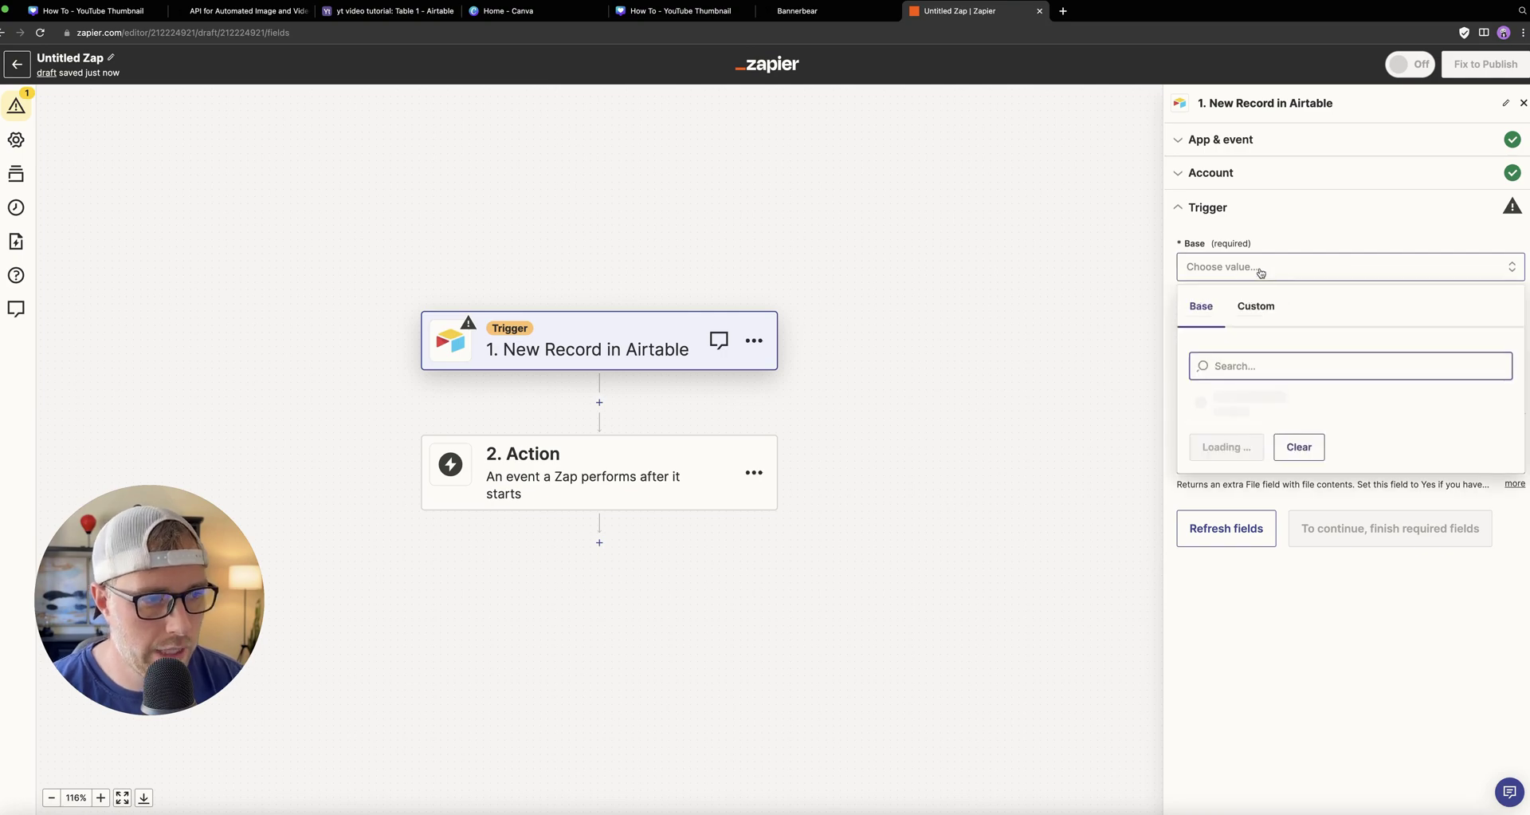
pyautogui.click(1248, 406)
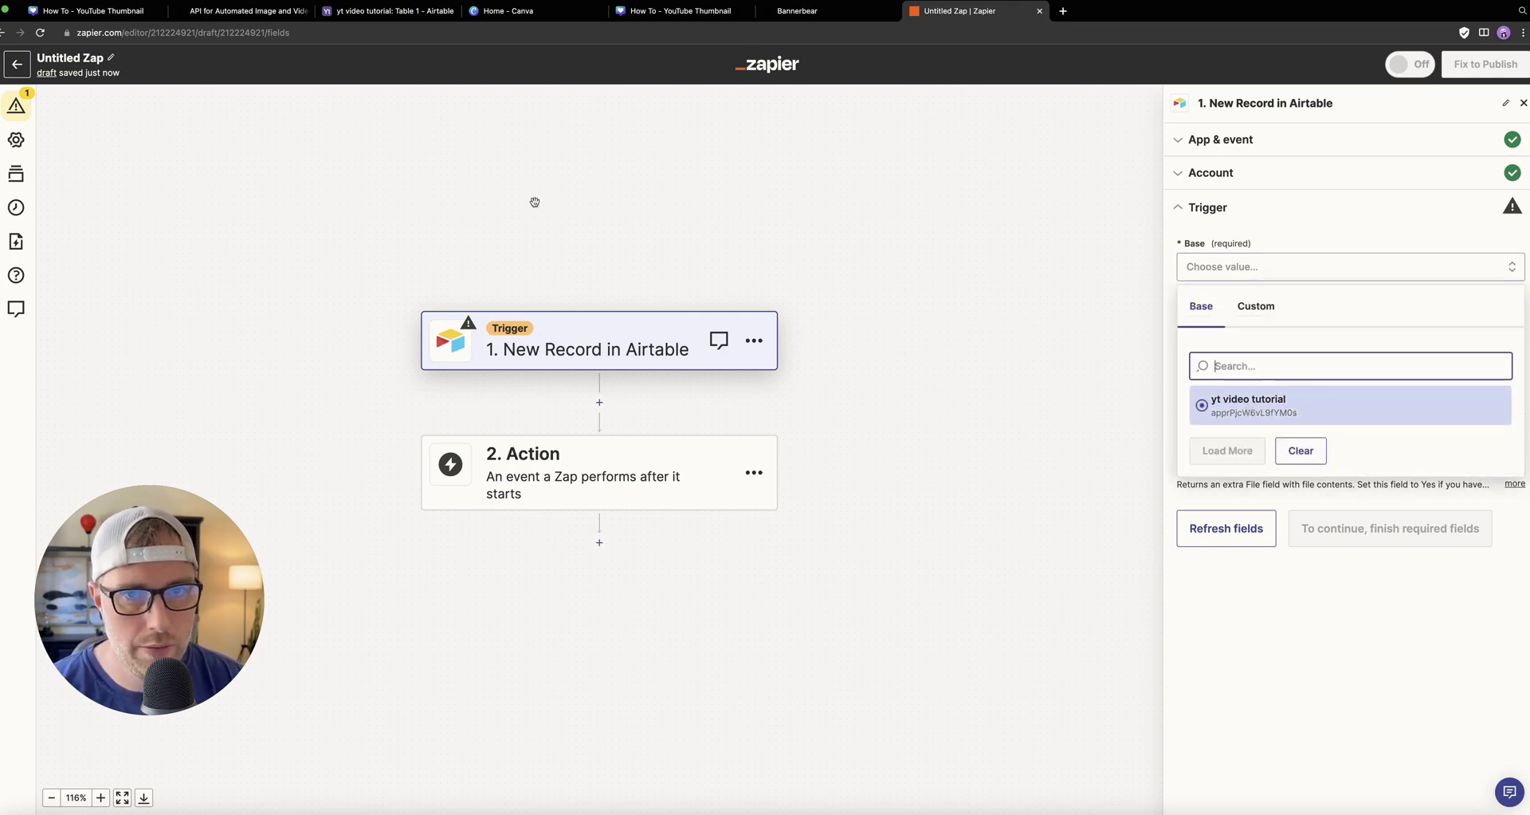
pyautogui.click(1242, 409)
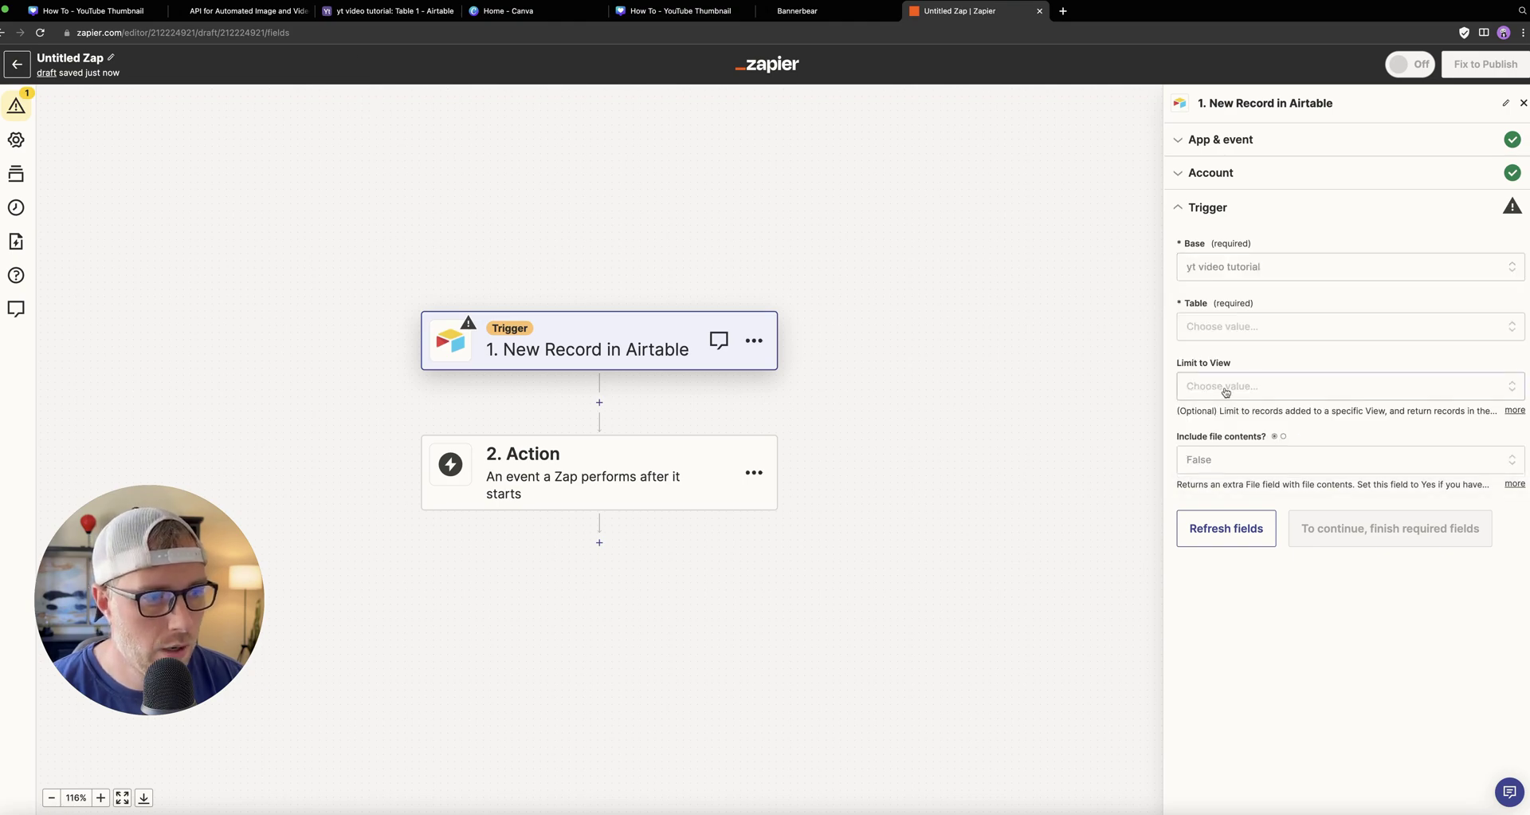
pyautogui.click(1220, 326)
pyautogui.click(1243, 459)
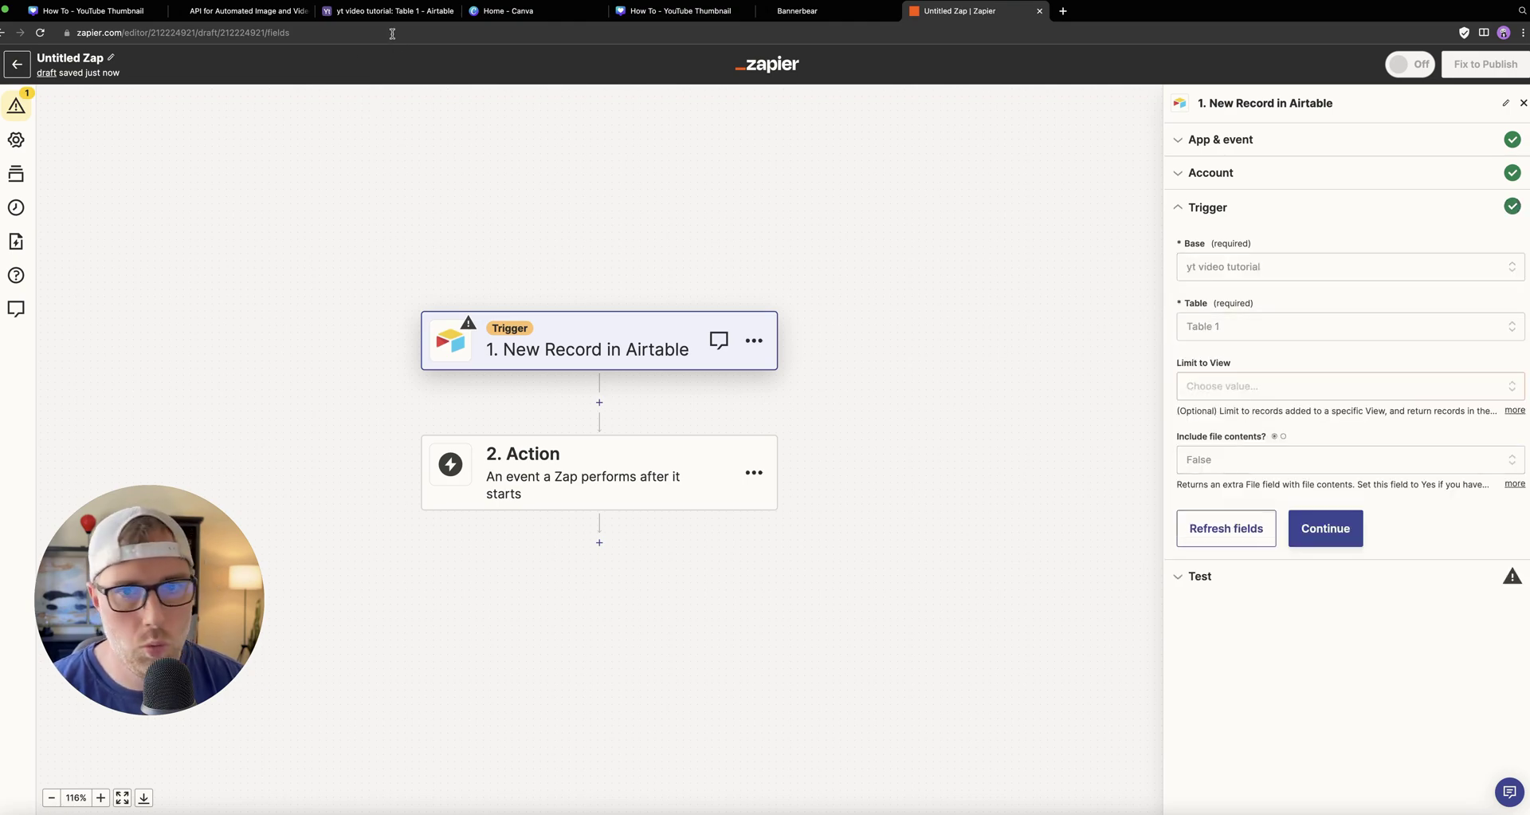
pyautogui.click(383, 12)
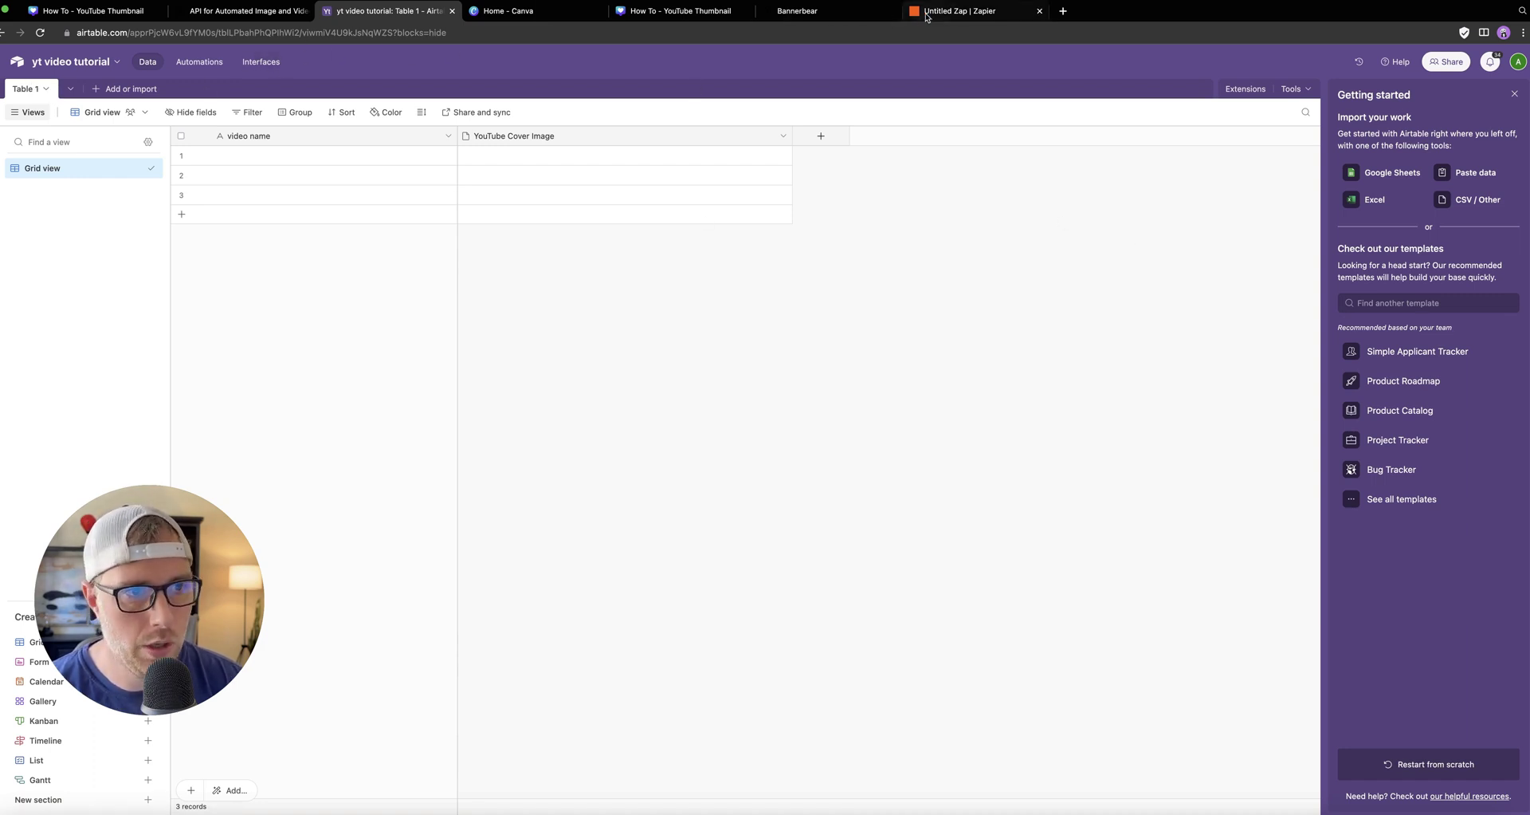
pyautogui.click(960, 12)
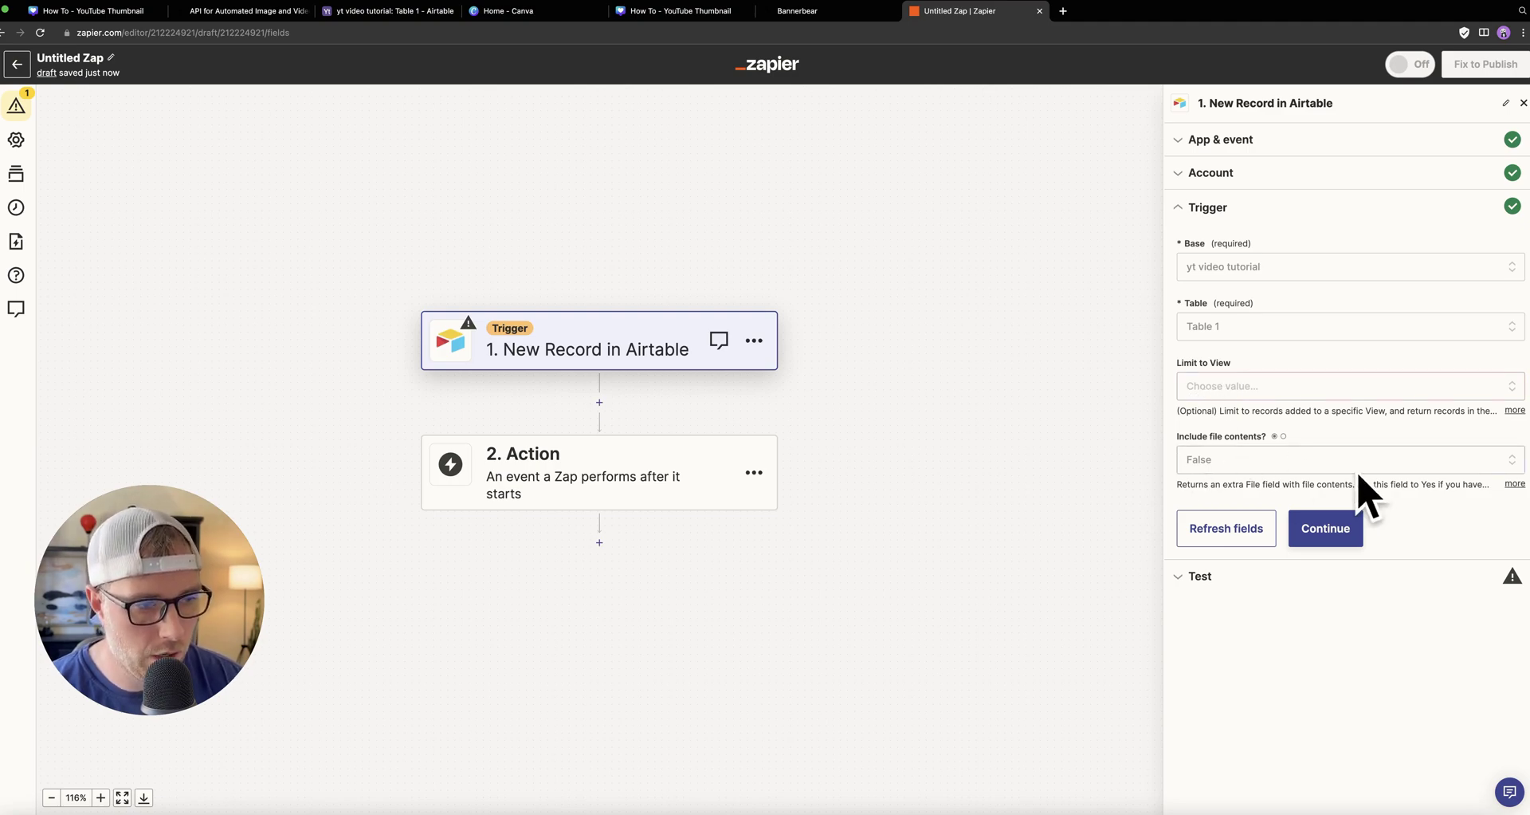
pyautogui.click(1333, 531)
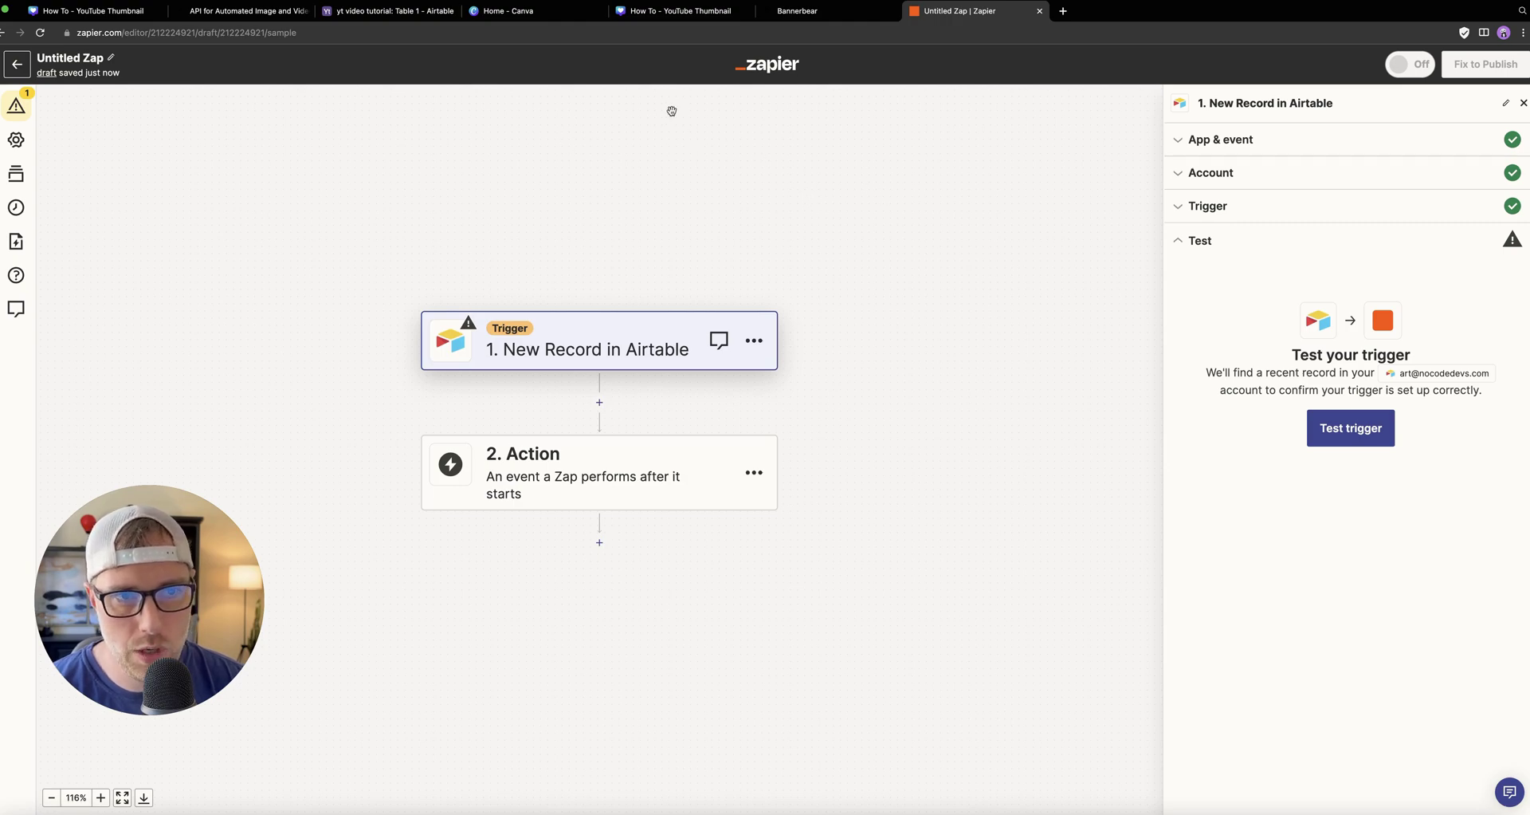
# Switch to the Airtable base and enter "How to create thumbnails automatically with BannerBear" as the first record's video name.
pyautogui.click(390, 11)
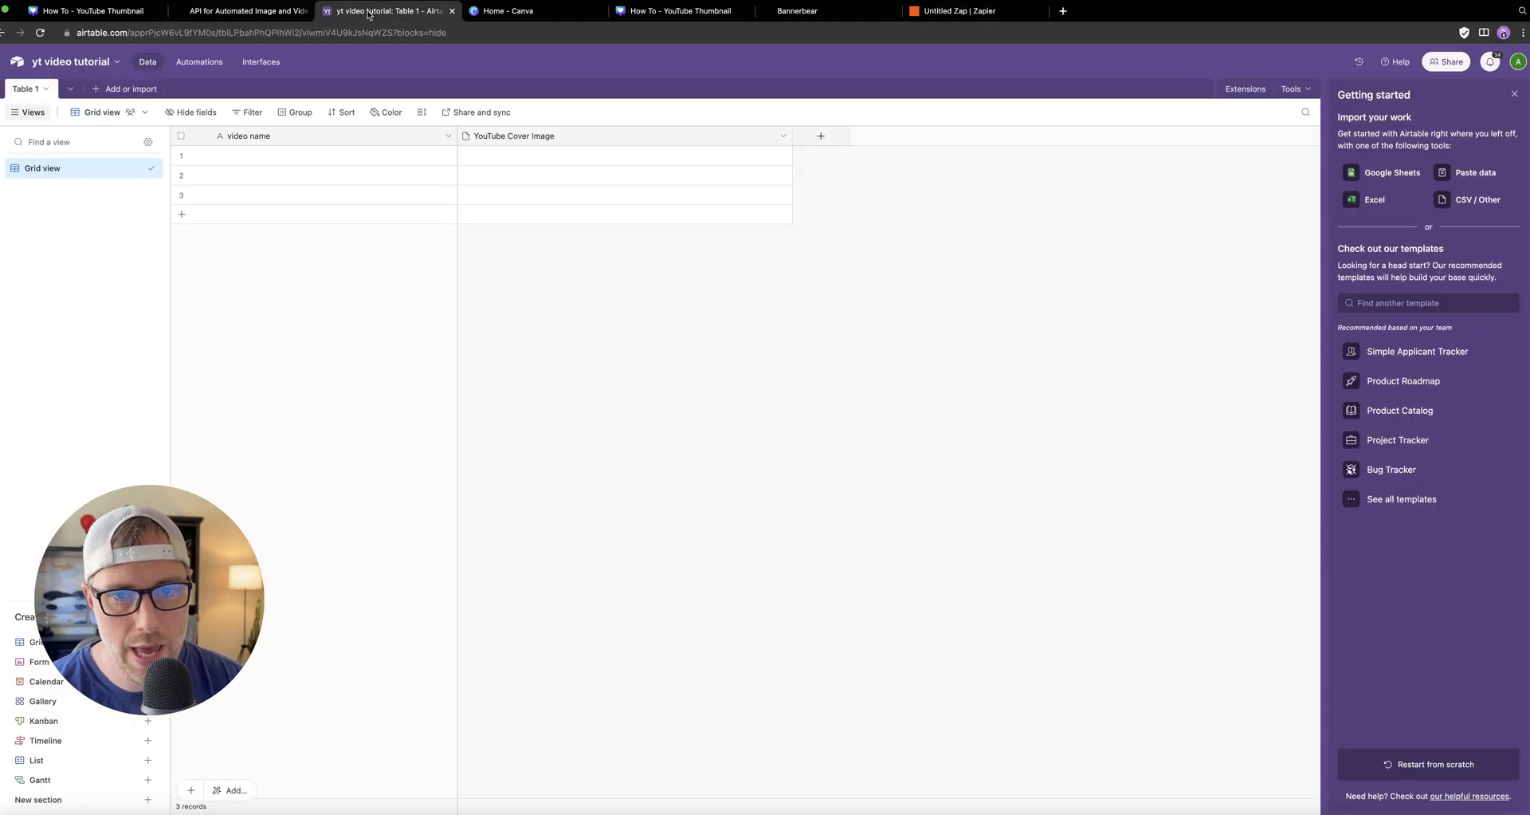
pyautogui.click(274, 156)
pyautogui.click(274, 156)
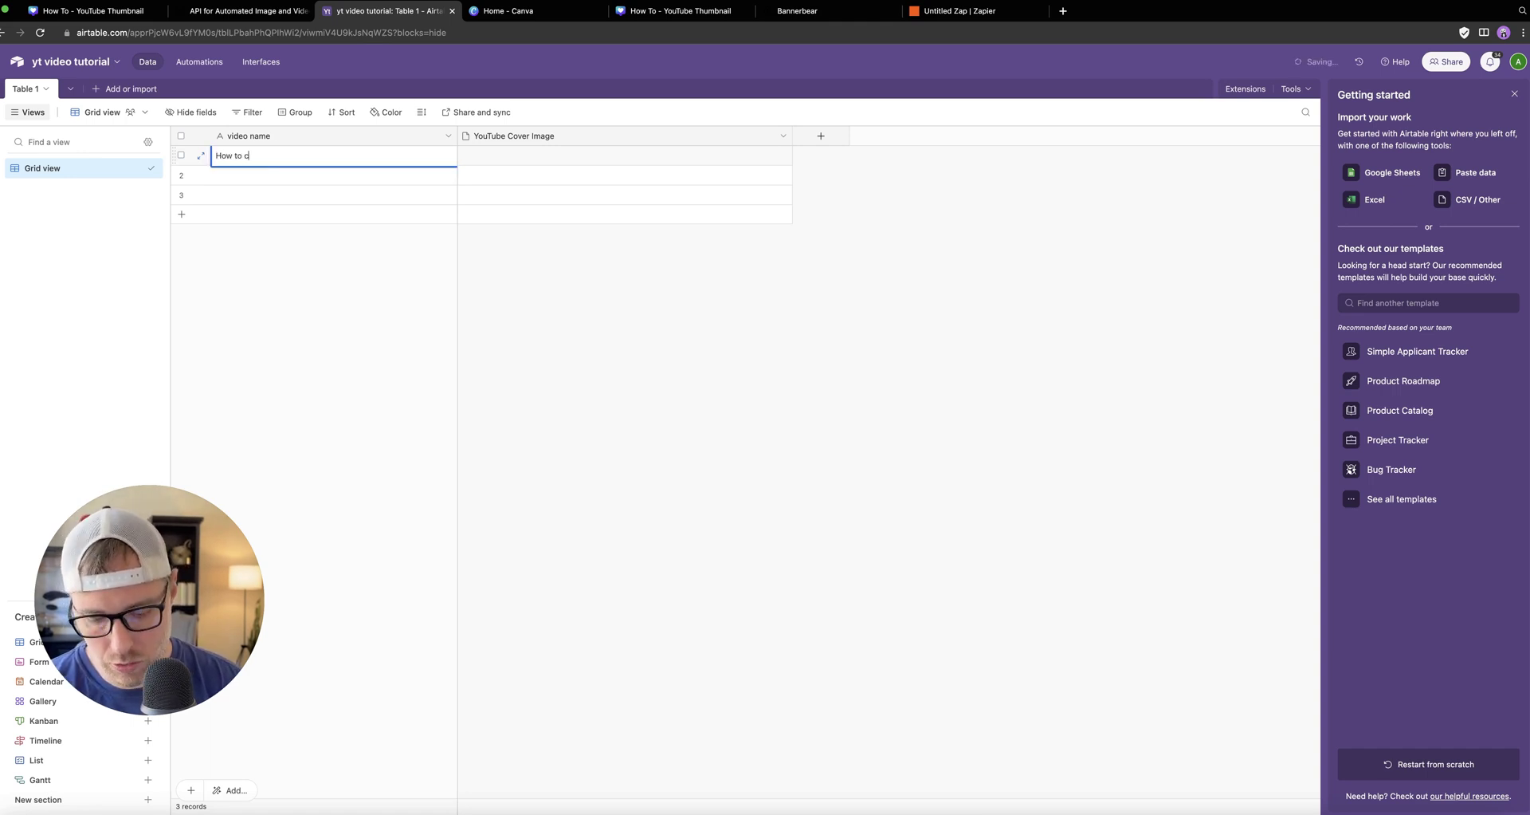
pyautogui.write('How to create thium')
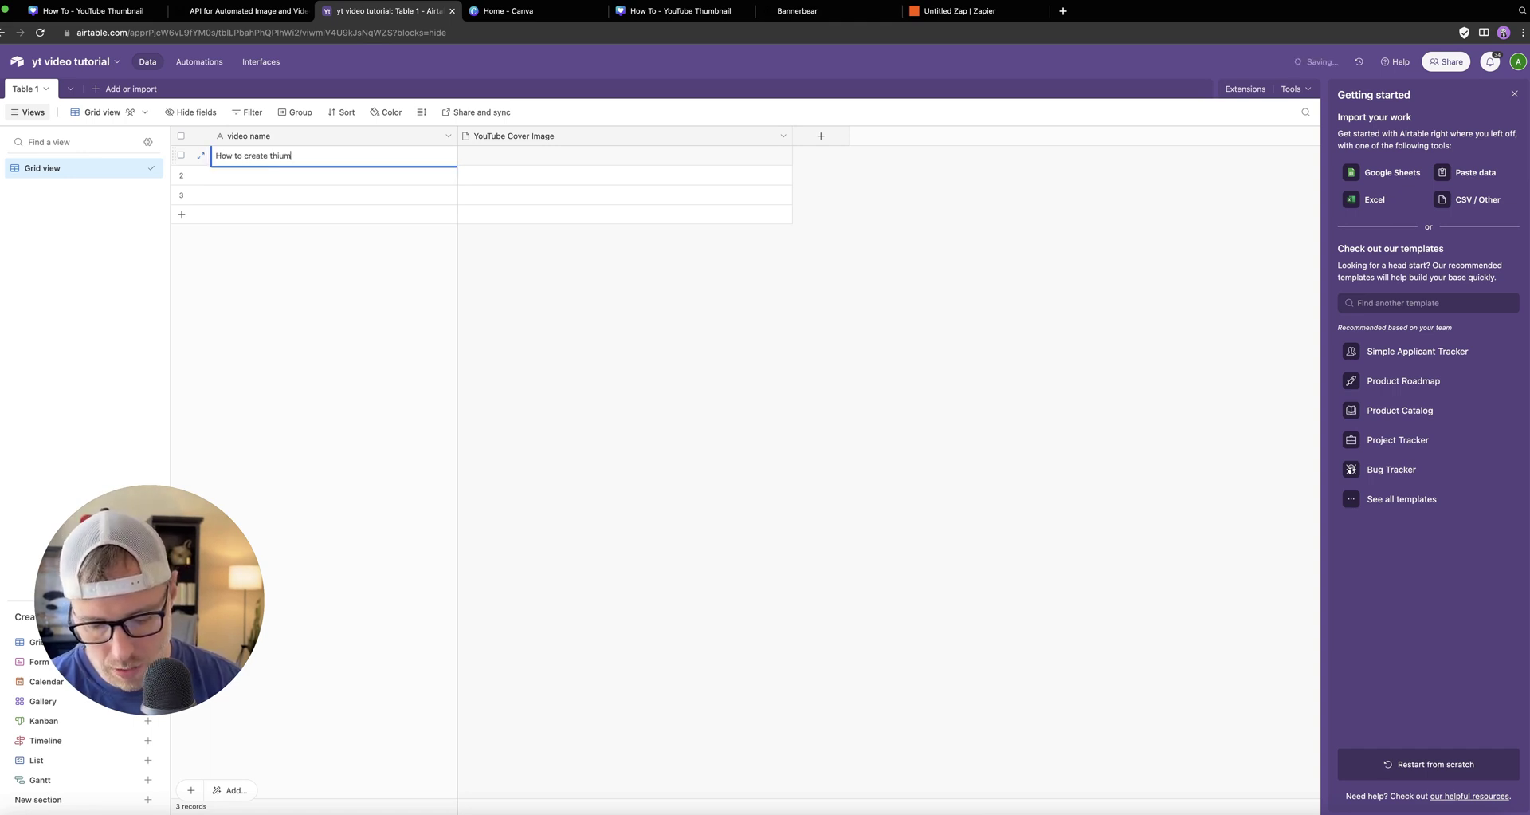
pyautogui.press('BackSpace')
pyautogui.press('BackSpace')
pyautogui.press('BackSpace')
pyautogui.write('umbnails automatically with ')
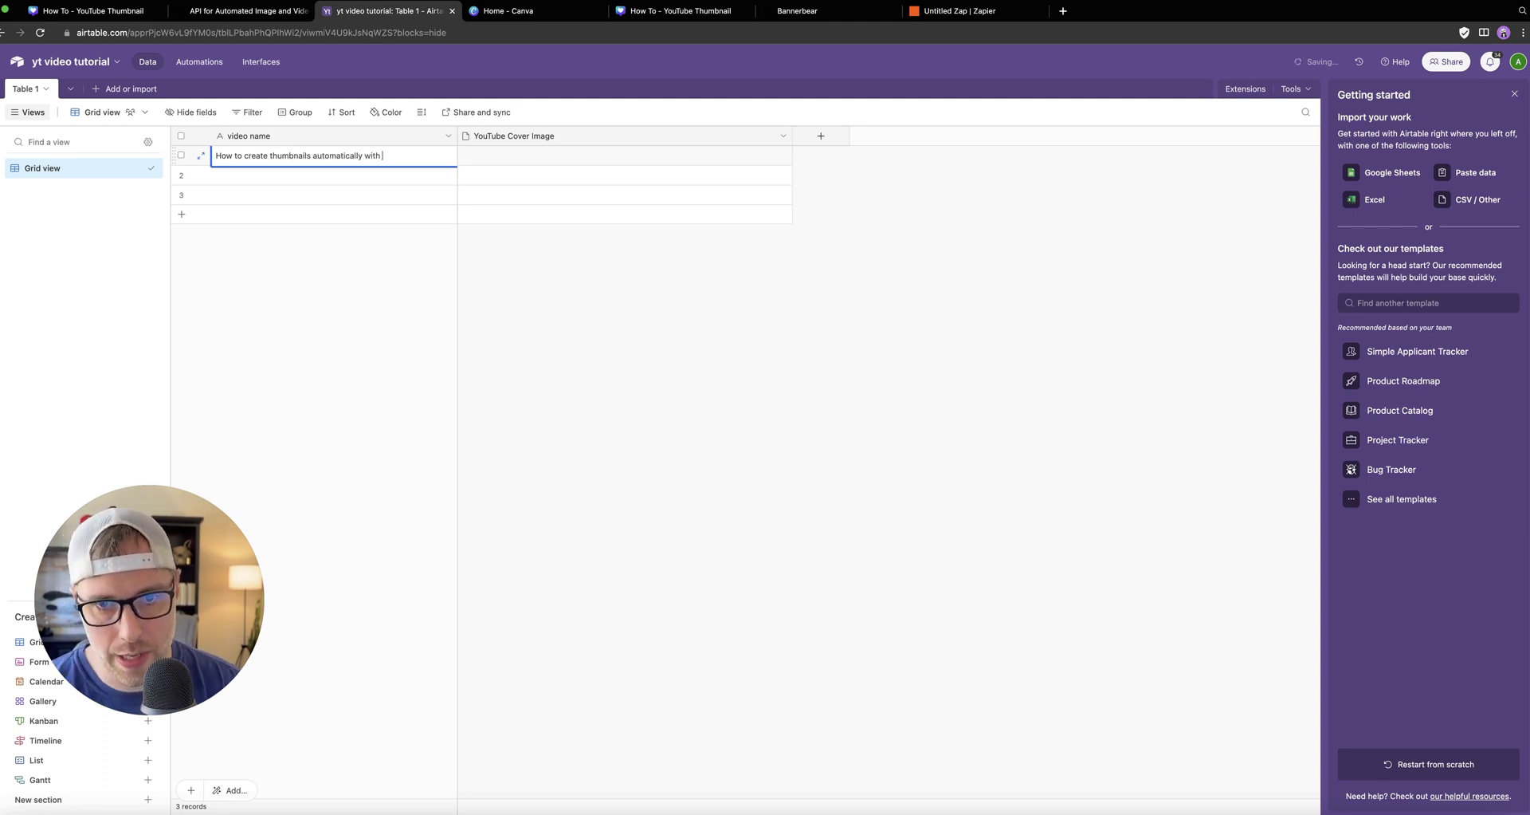
pyautogui.write('BannerBear')
pyautogui.click(225, 261)
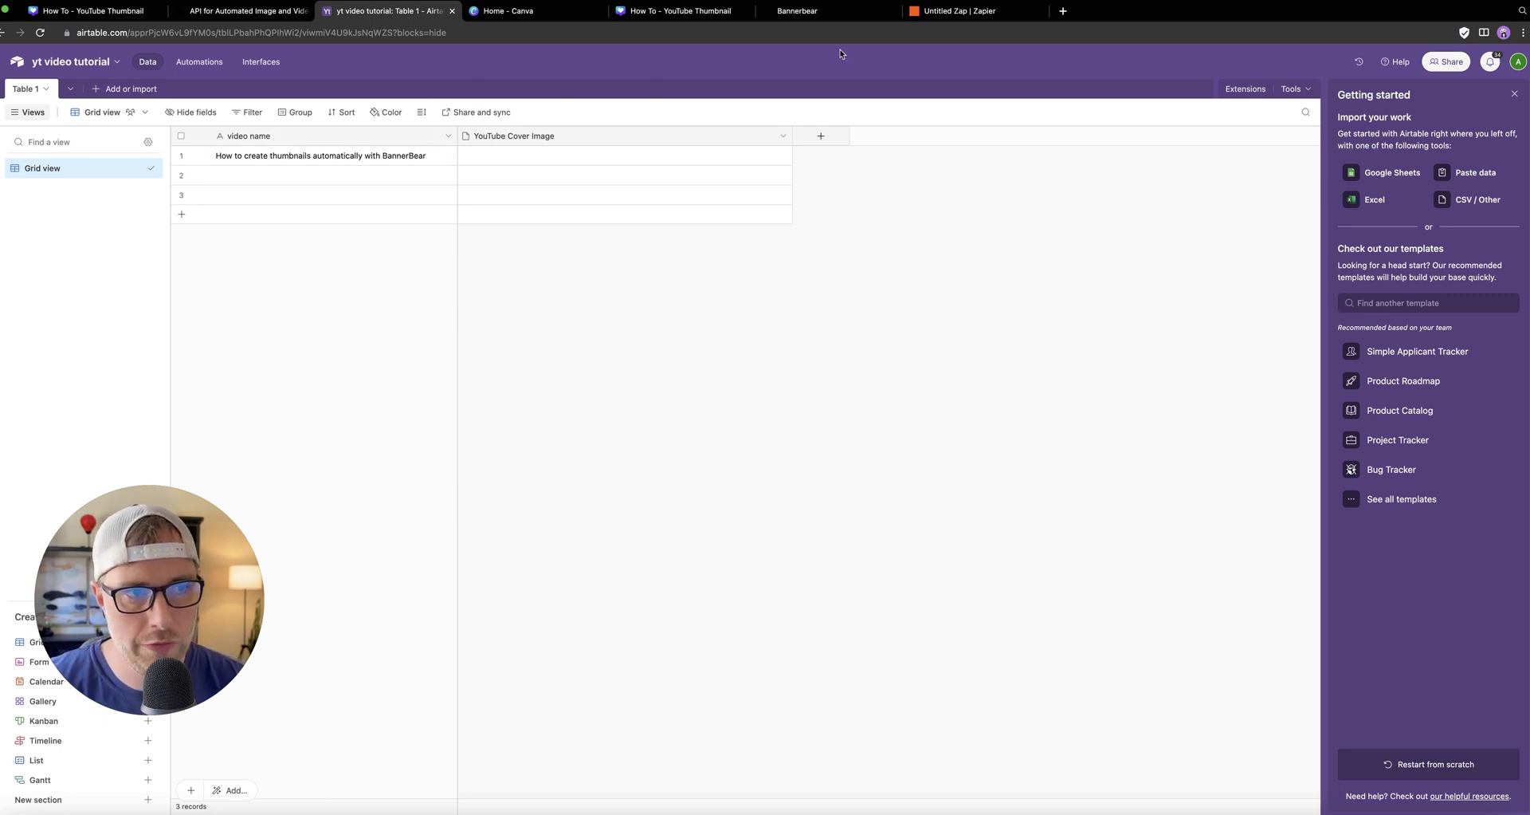
# Switch to Zapier, test the Airtable trigger, load new records and continue with Record D, which contains the video name.
pyautogui.click(966, 13)
pyautogui.click(1348, 423)
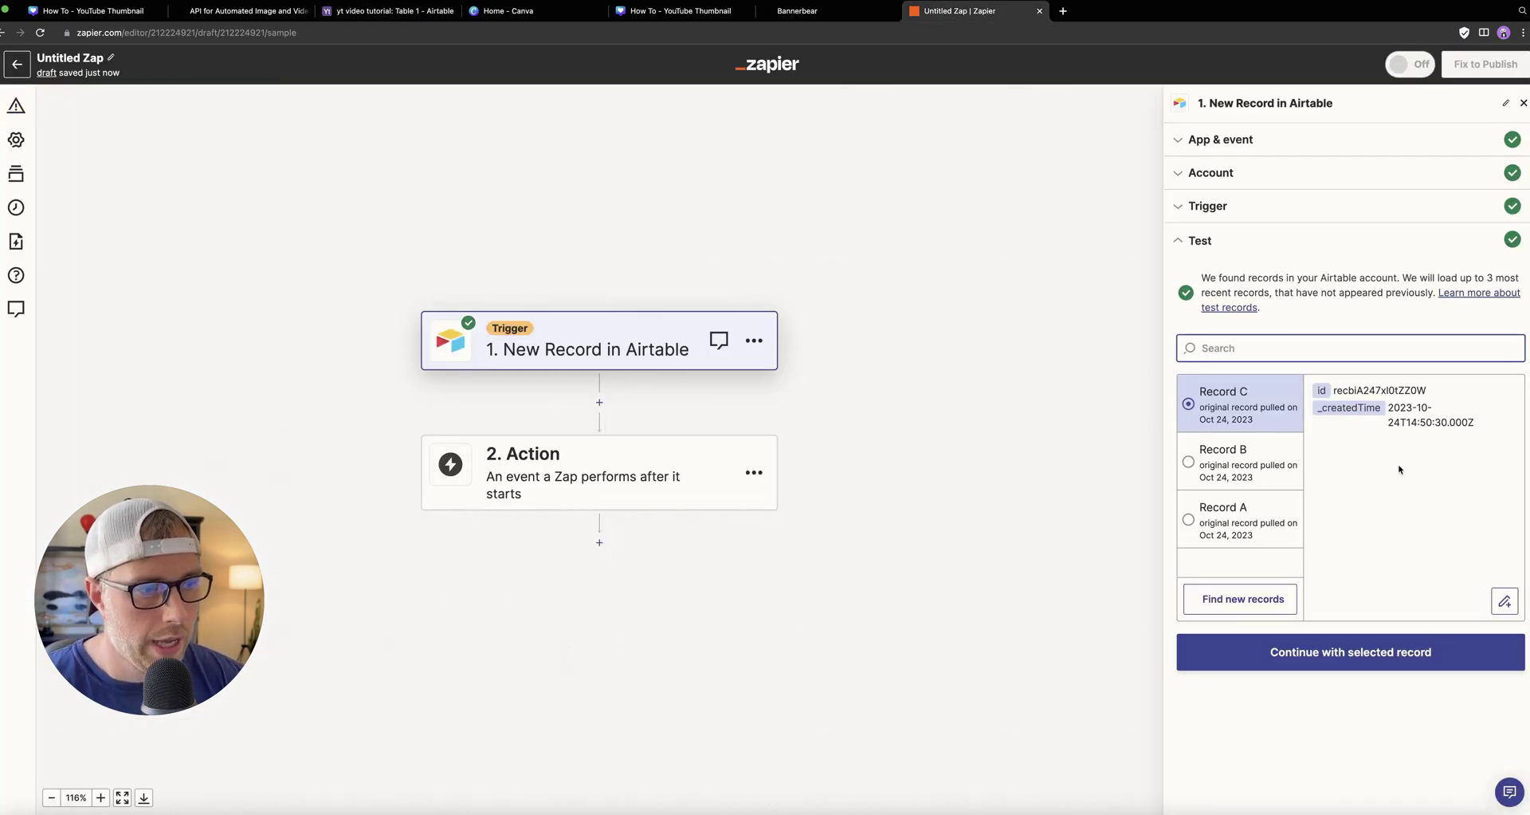
pyautogui.click(1235, 488)
pyautogui.click(1239, 515)
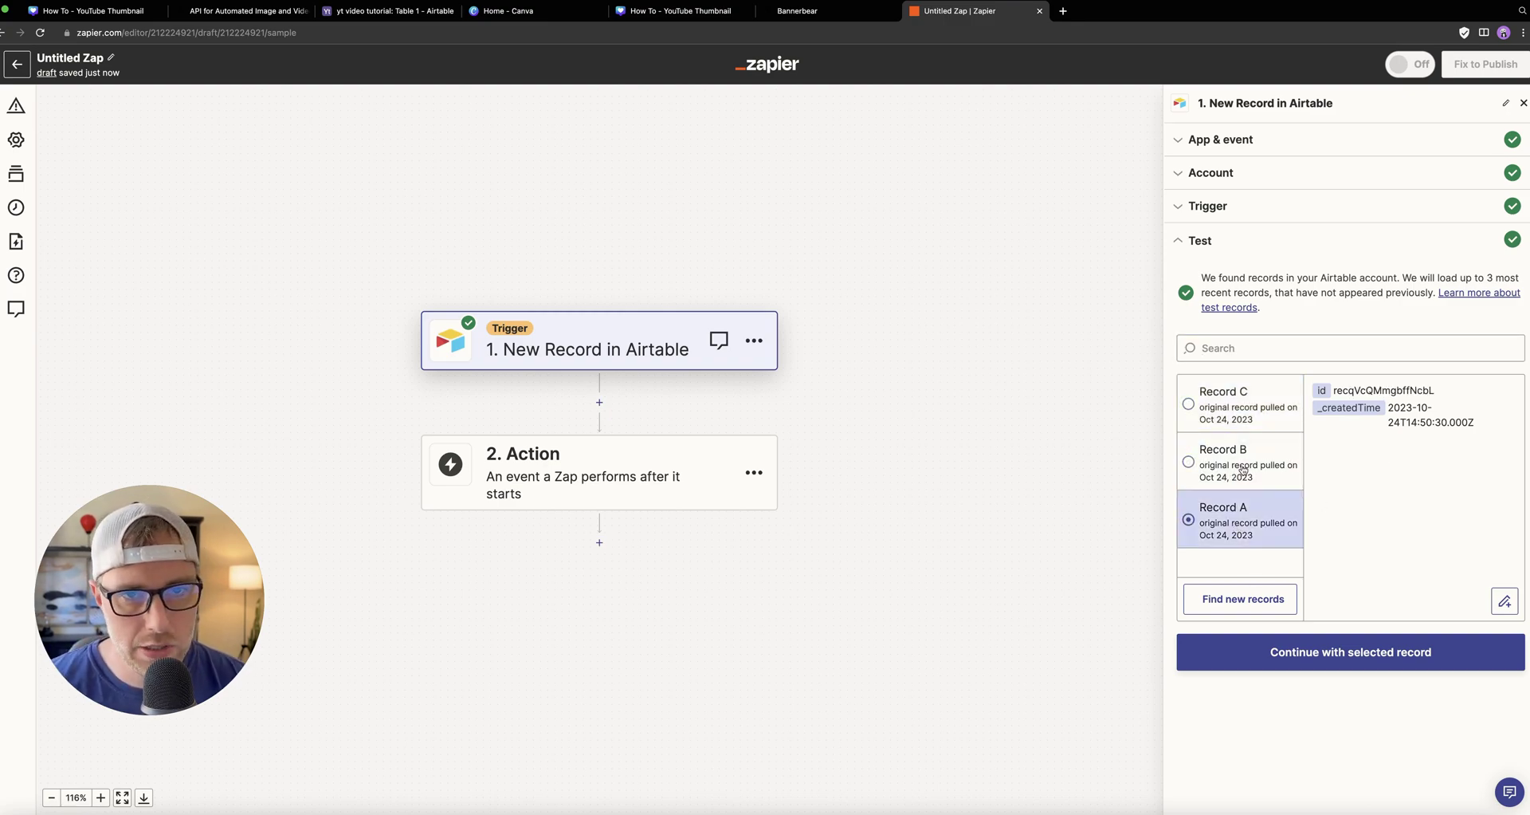
pyautogui.click(1259, 598)
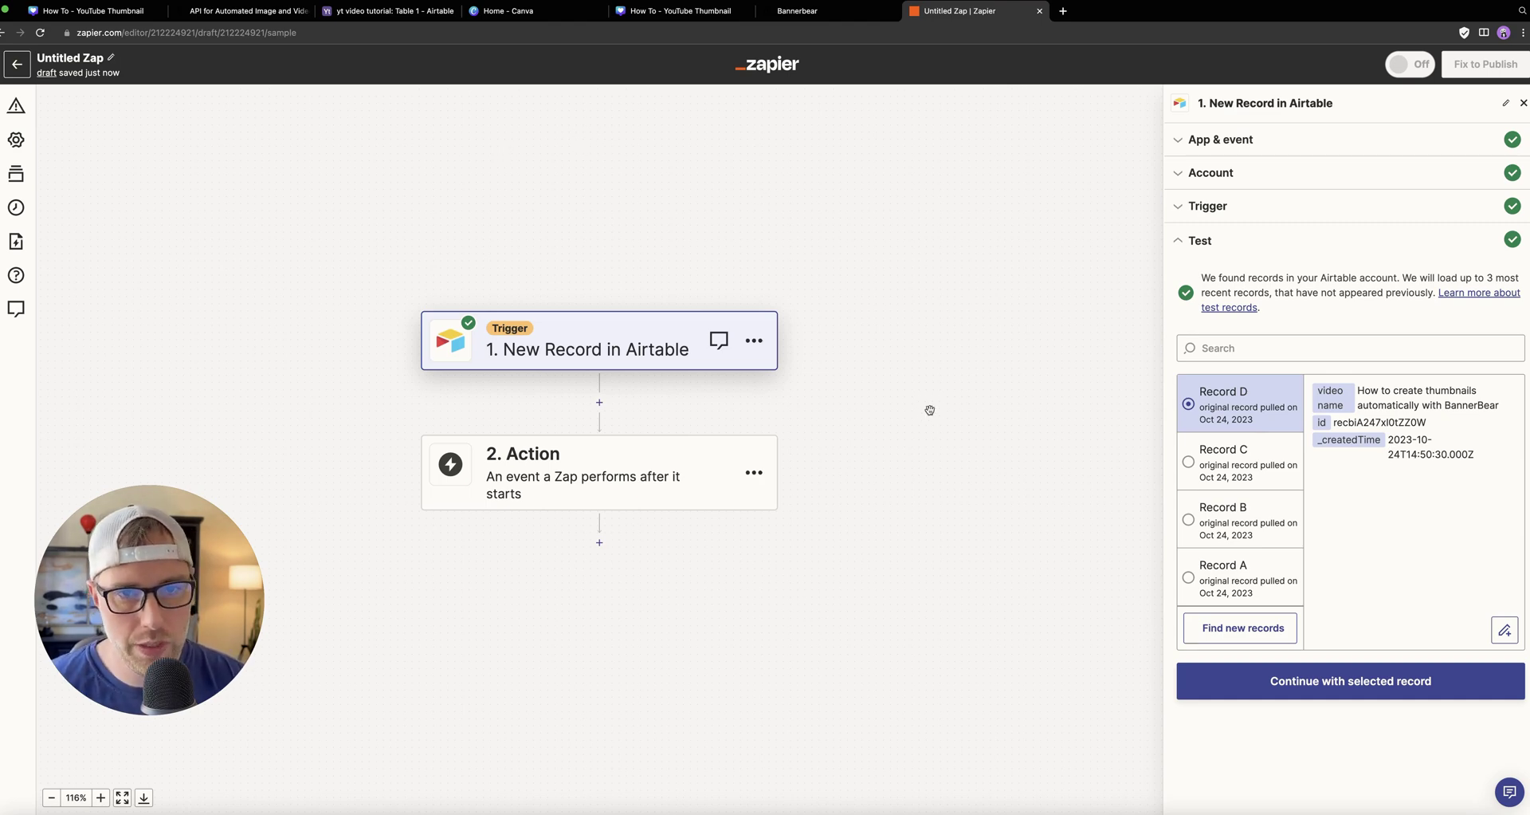
pyautogui.click(1353, 679)
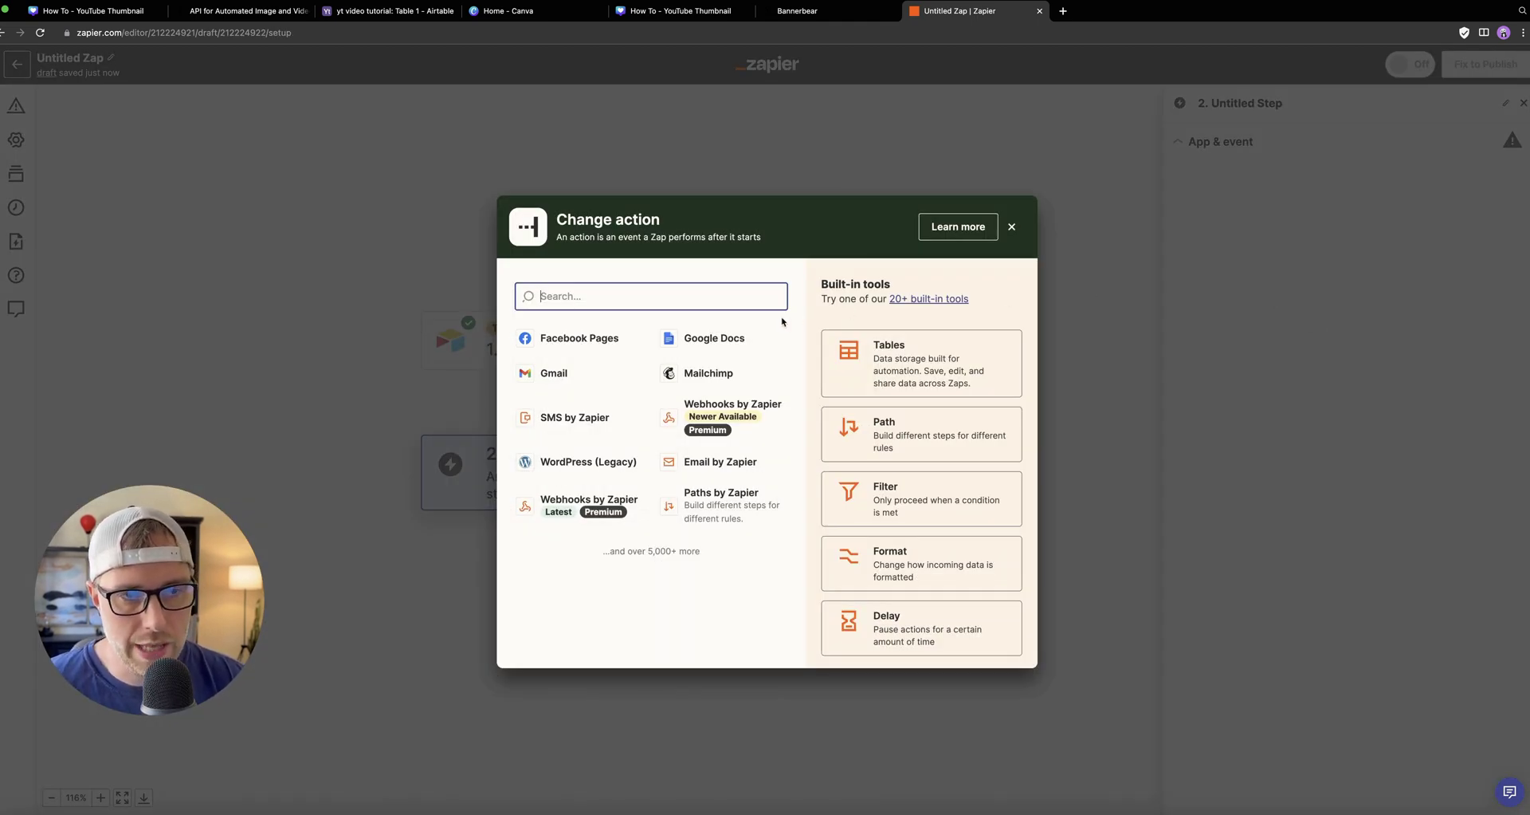
# Set the Zap's action to the latest Bannerbear version with the Create Image event and continue to the account settings.
pyautogui.write('bann')
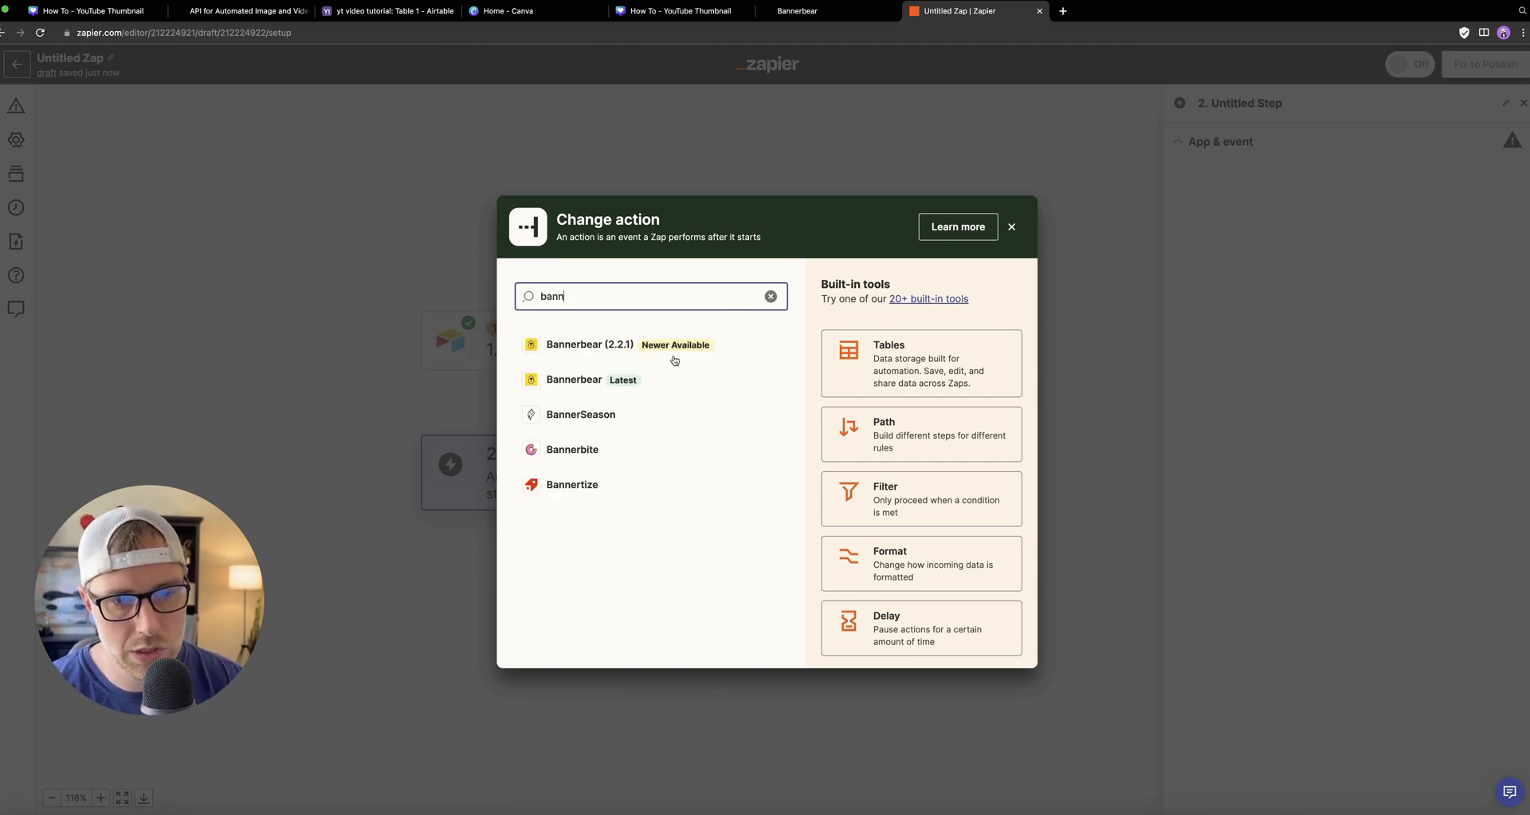
pyautogui.click(594, 376)
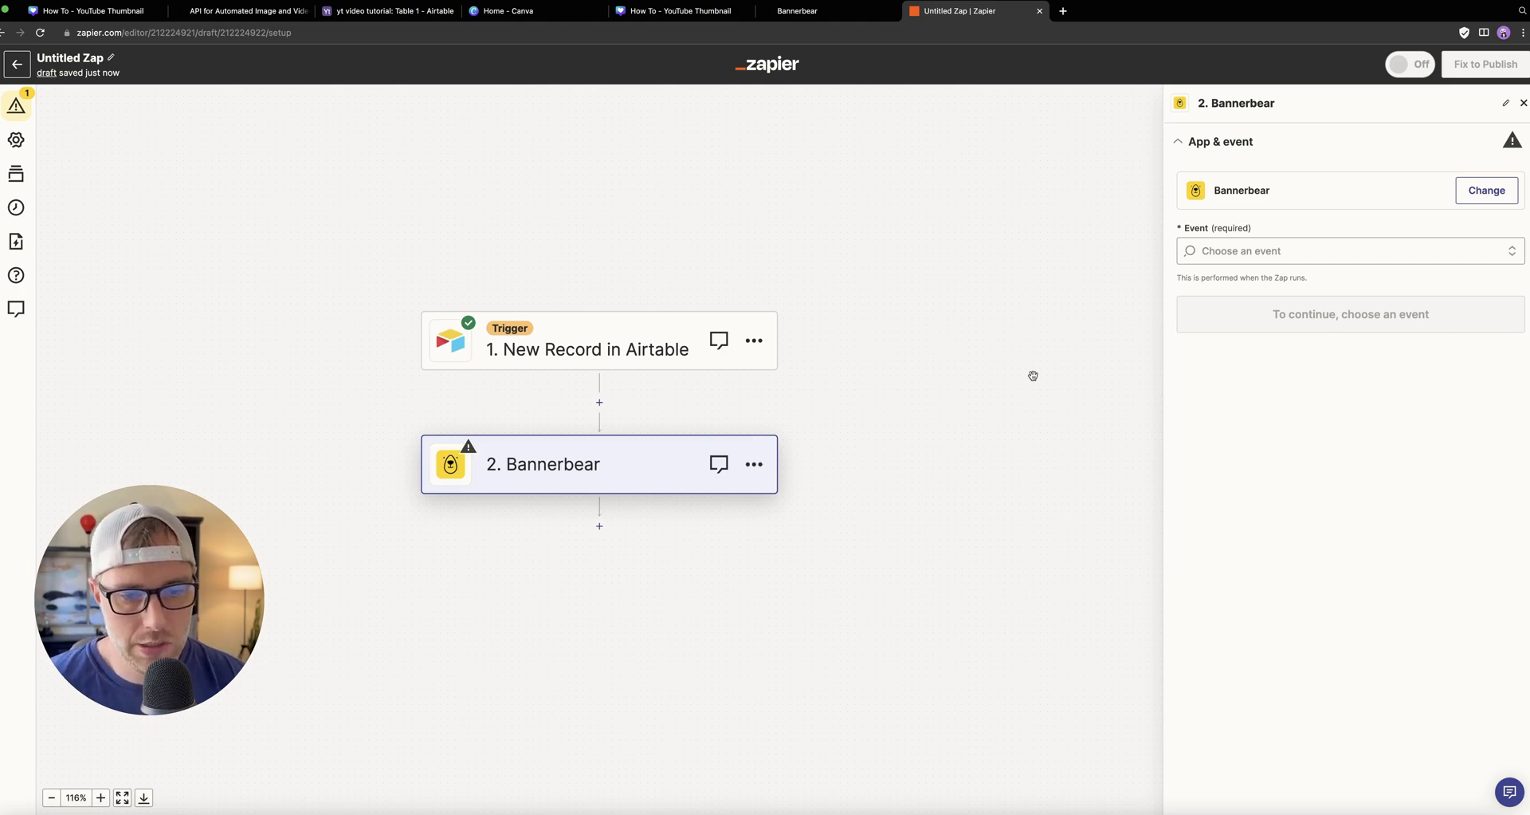
pyautogui.click(1505, 197)
pyautogui.click(1028, 222)
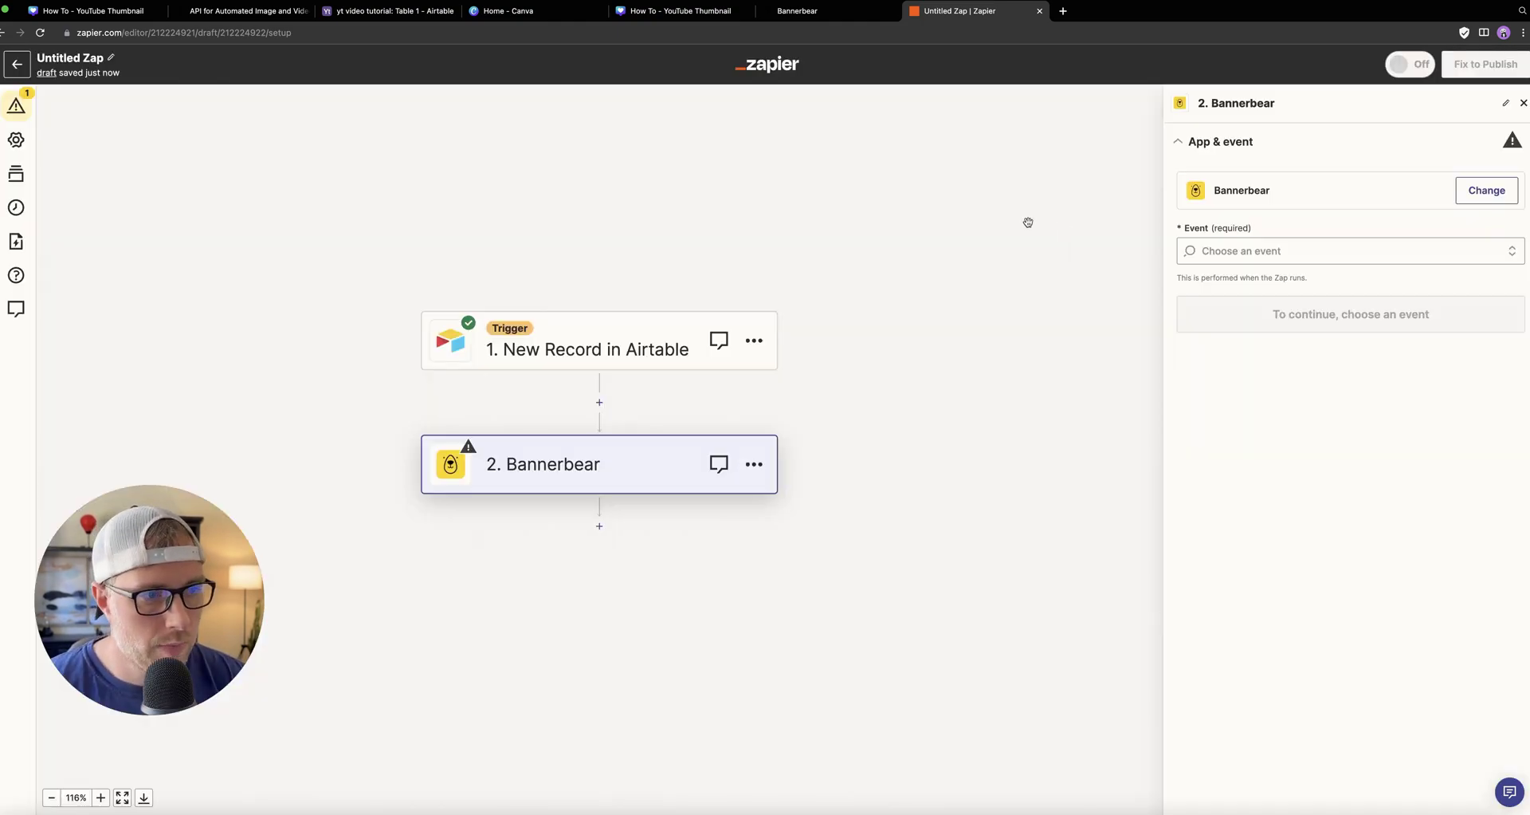
pyautogui.click(1247, 252)
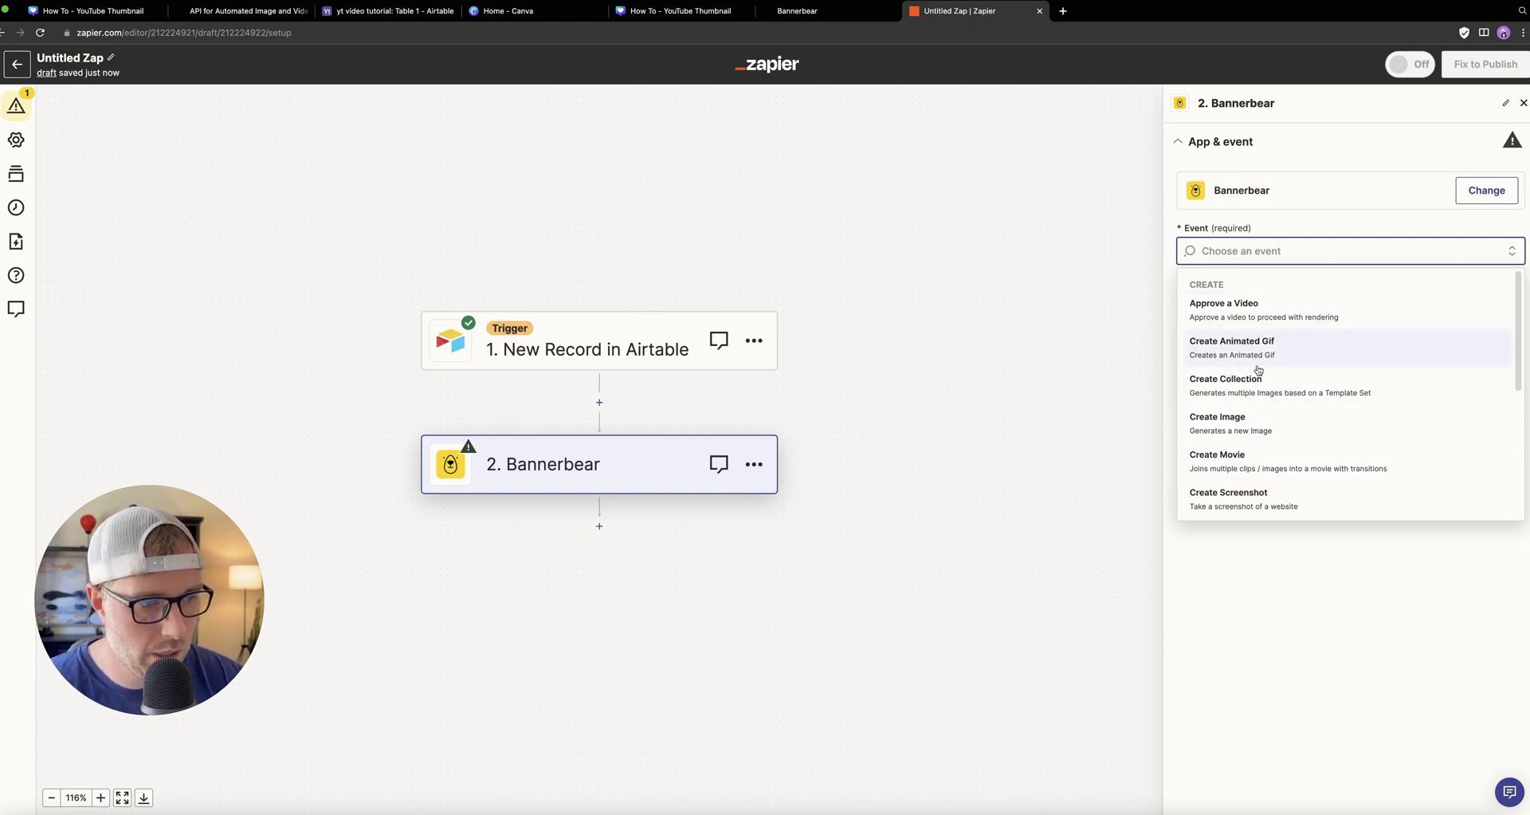
pyautogui.scroll(-3, 1256, 374)
pyautogui.scroll(3, 1243, 434)
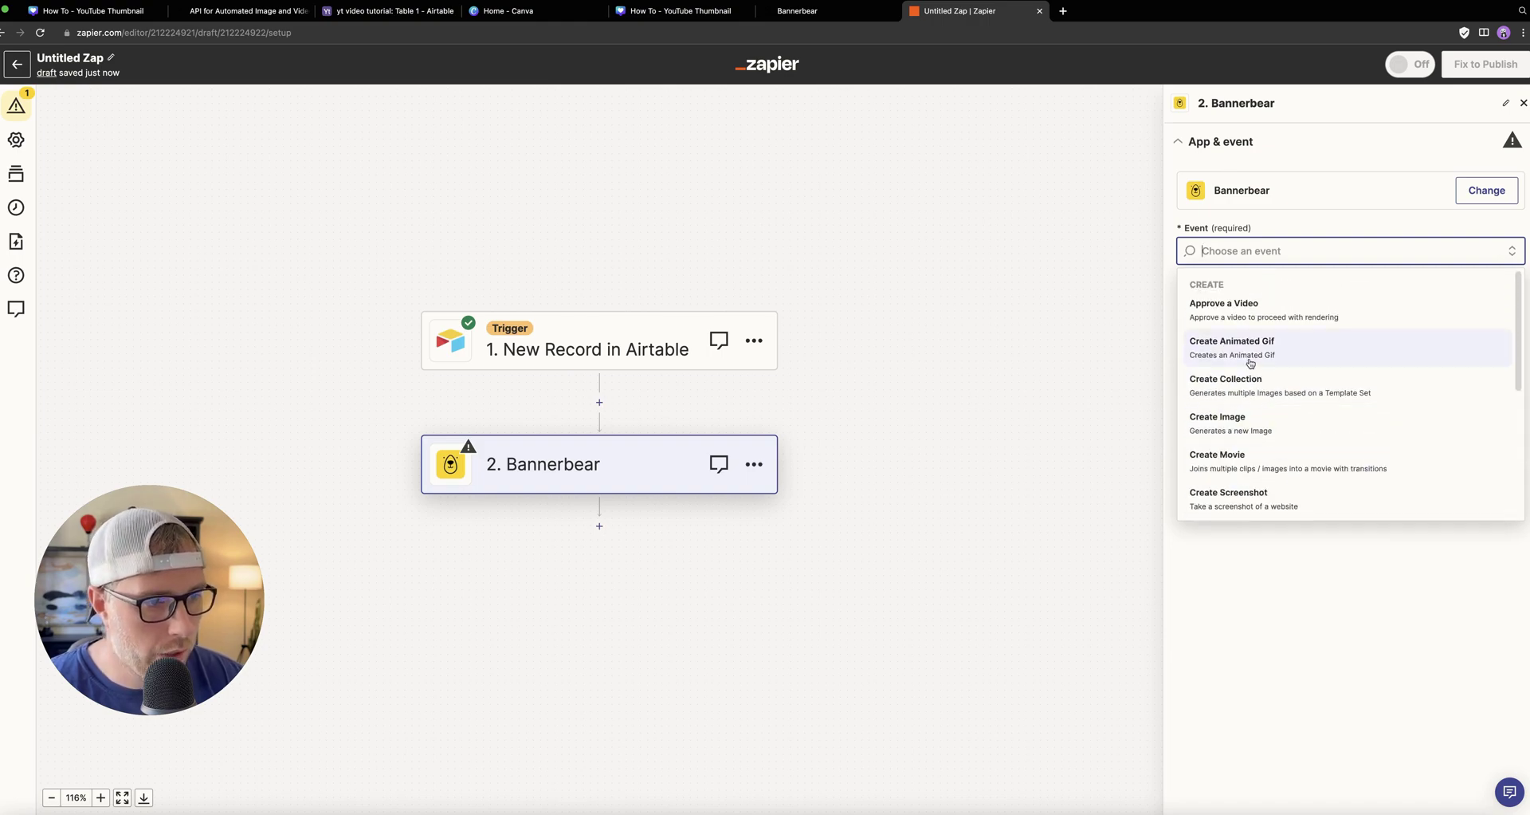
pyautogui.click(1267, 431)
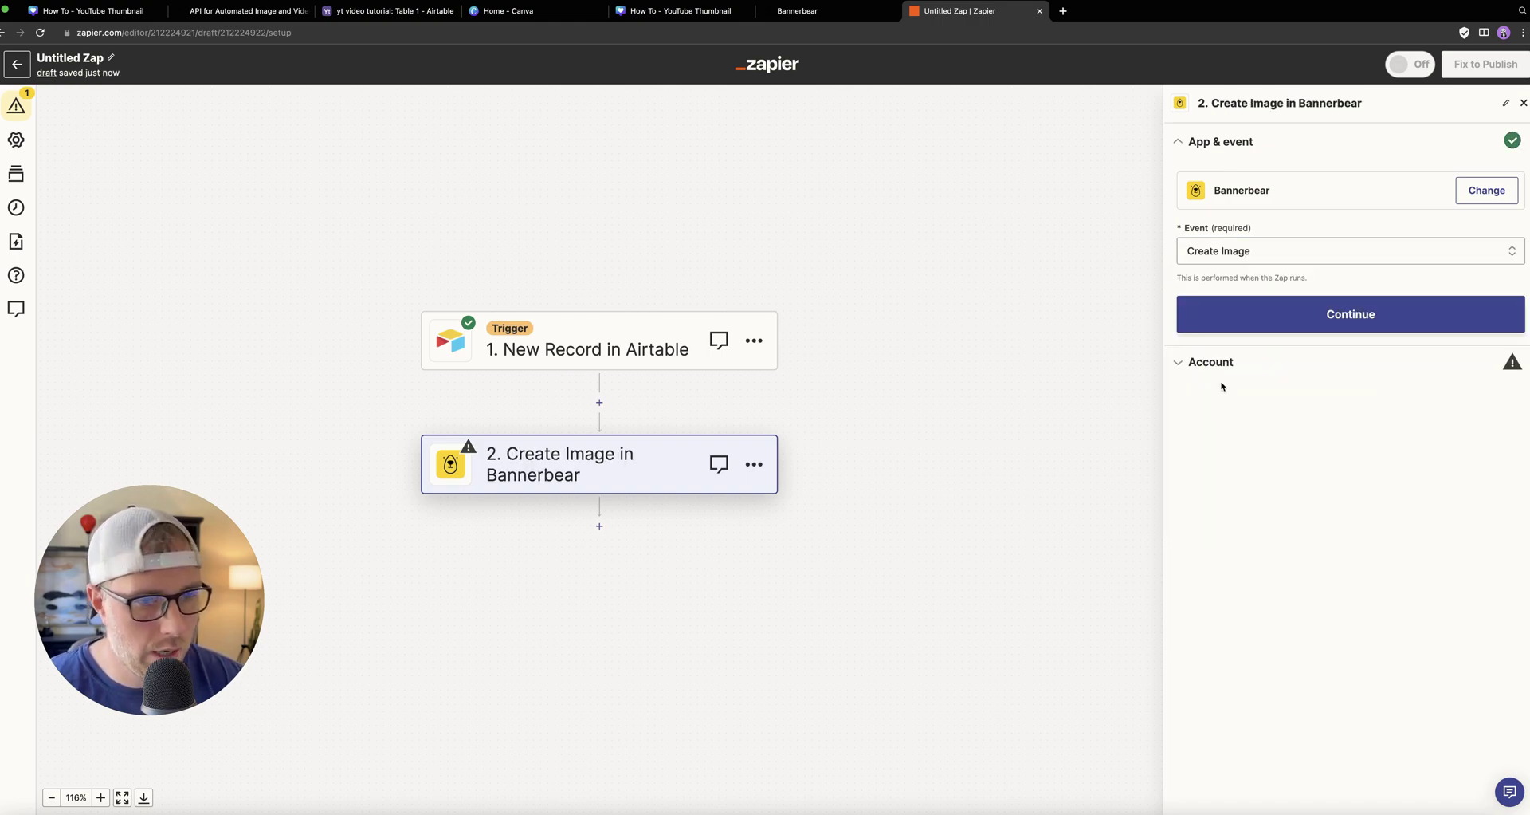
pyautogui.click(1319, 321)
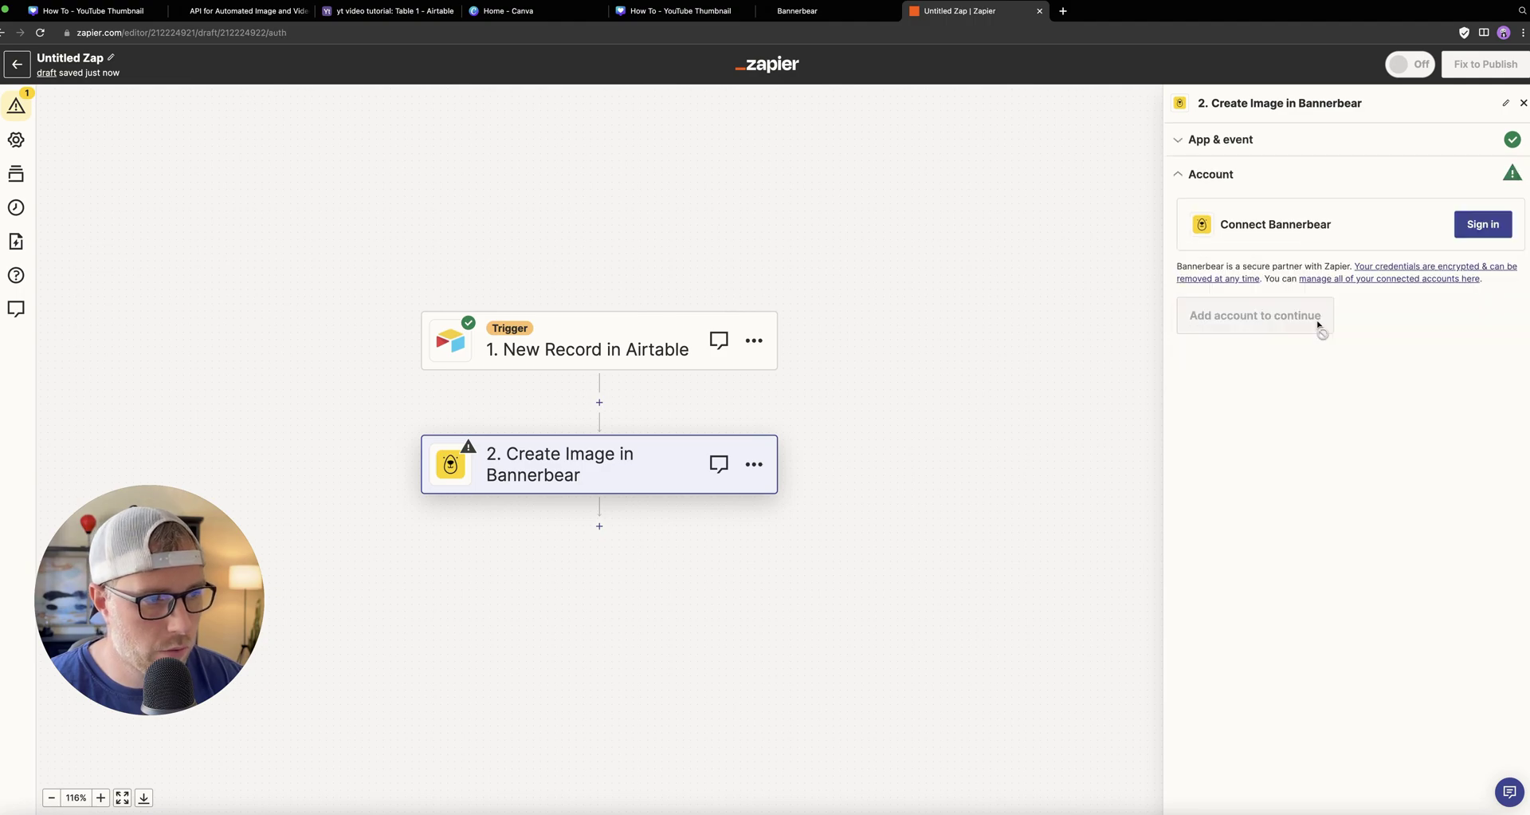
# Start the Bannerbear account connection, switch to Bannerbear and copy the Project API Key from the Youtube Video project's settings.
pyautogui.click(1473, 235)
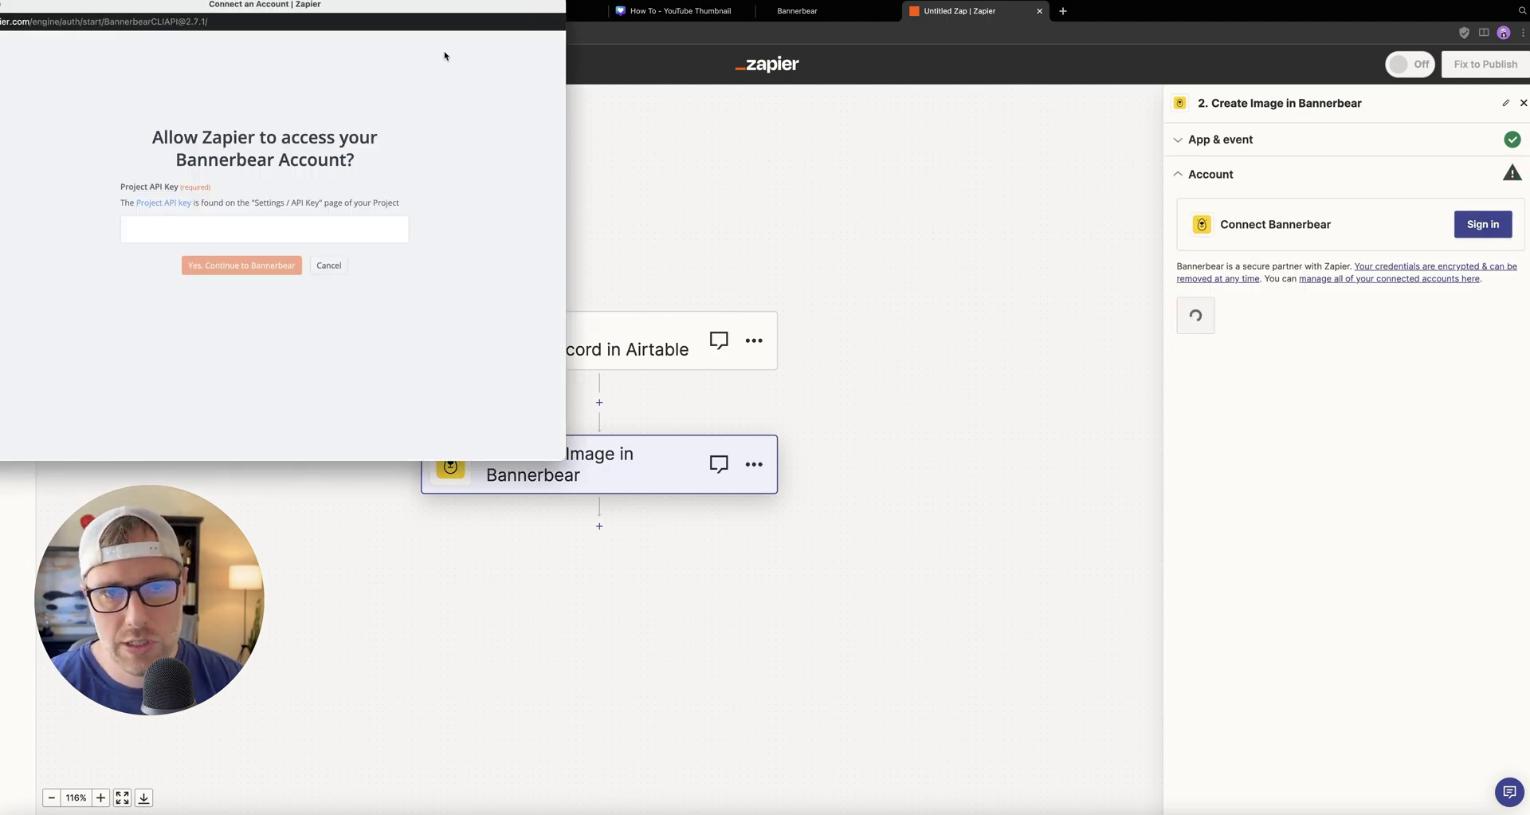
pyautogui.moveTo(440, 13); pyautogui.dragTo(745, 176)
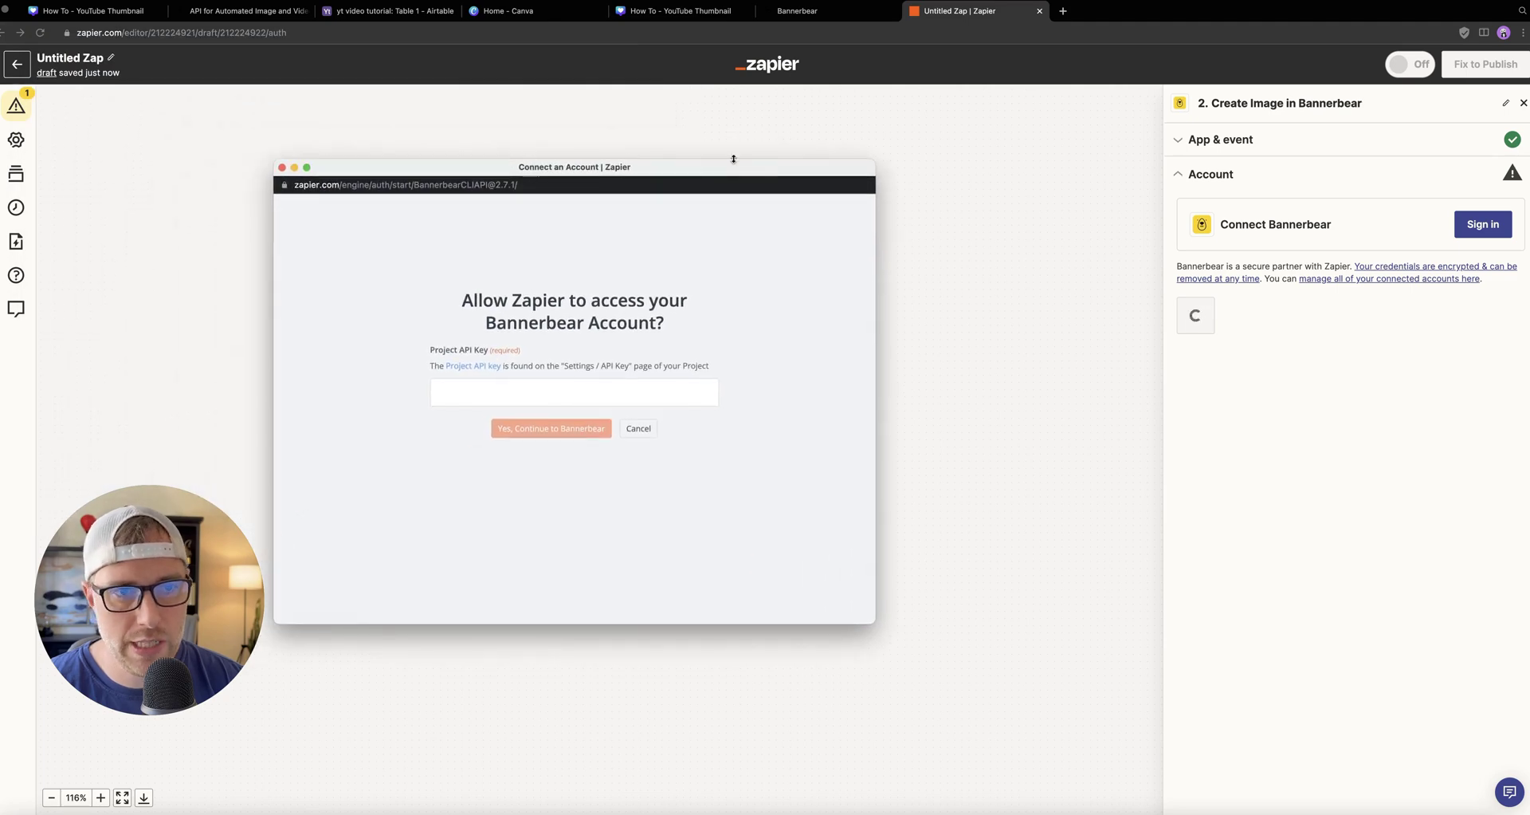
pyautogui.click(808, 16)
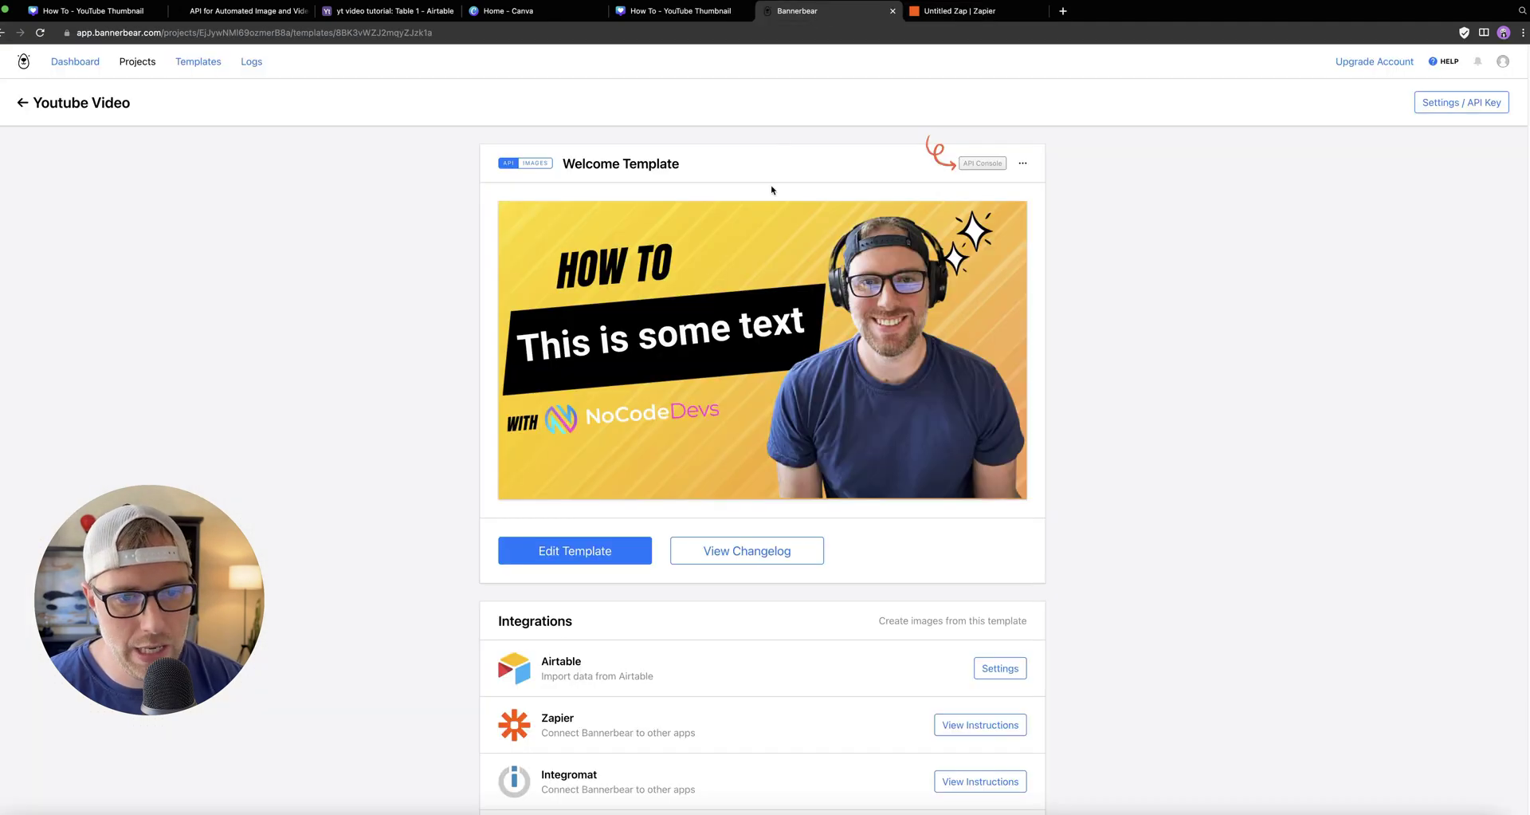
pyautogui.click(1447, 104)
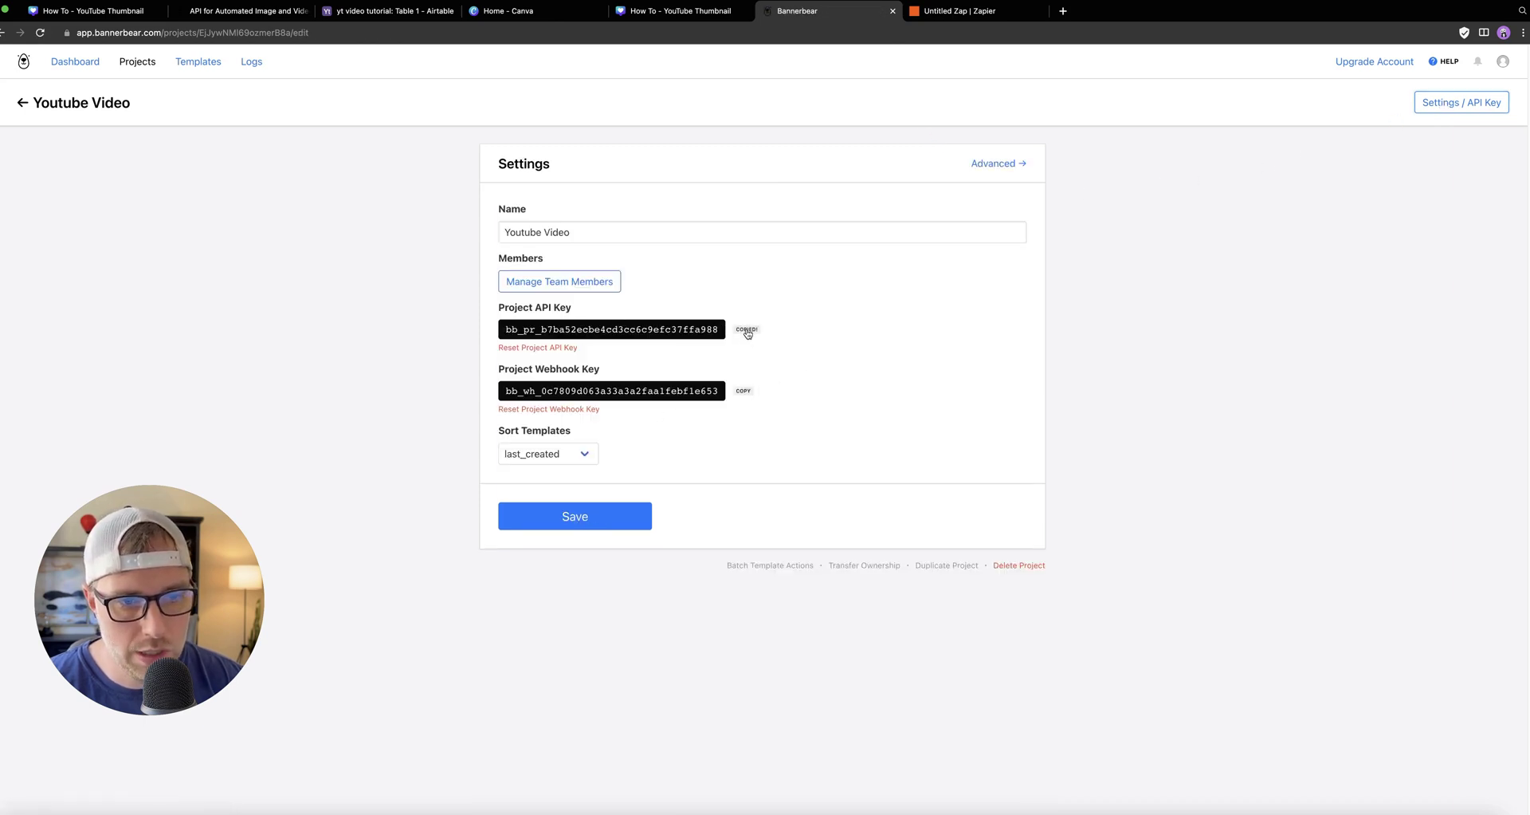
# Switch back to Zapier, paste the Project API Key to connect the Bannerbear account, and continue to the action settings.
pyautogui.click(937, 12)
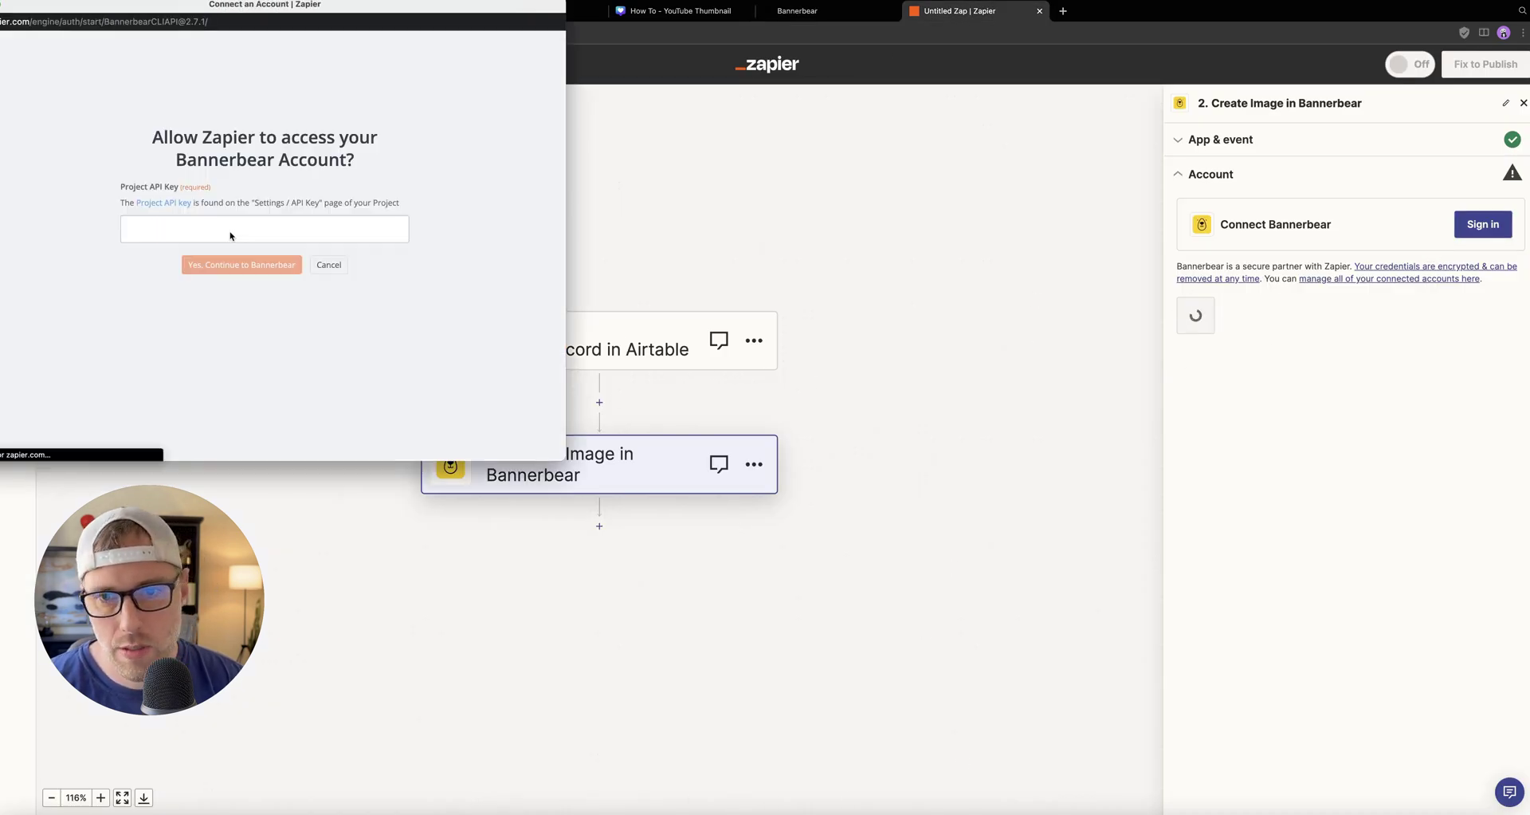
pyautogui.moveTo(293, 5); pyautogui.dragTo(571, 69)
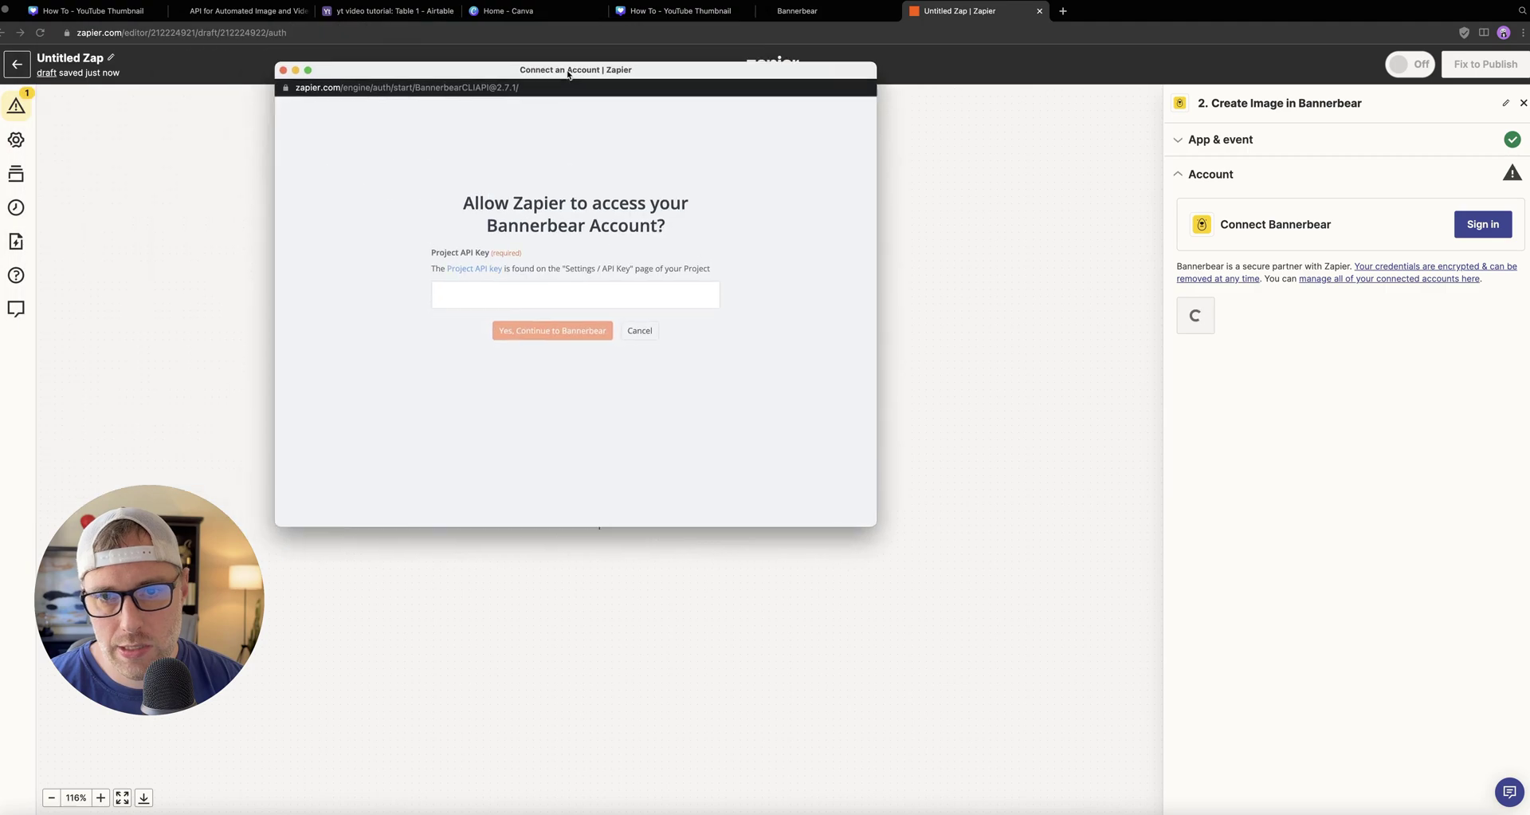
pyautogui.click(496, 297)
pyautogui.press('super+v')
pyautogui.press('Return')
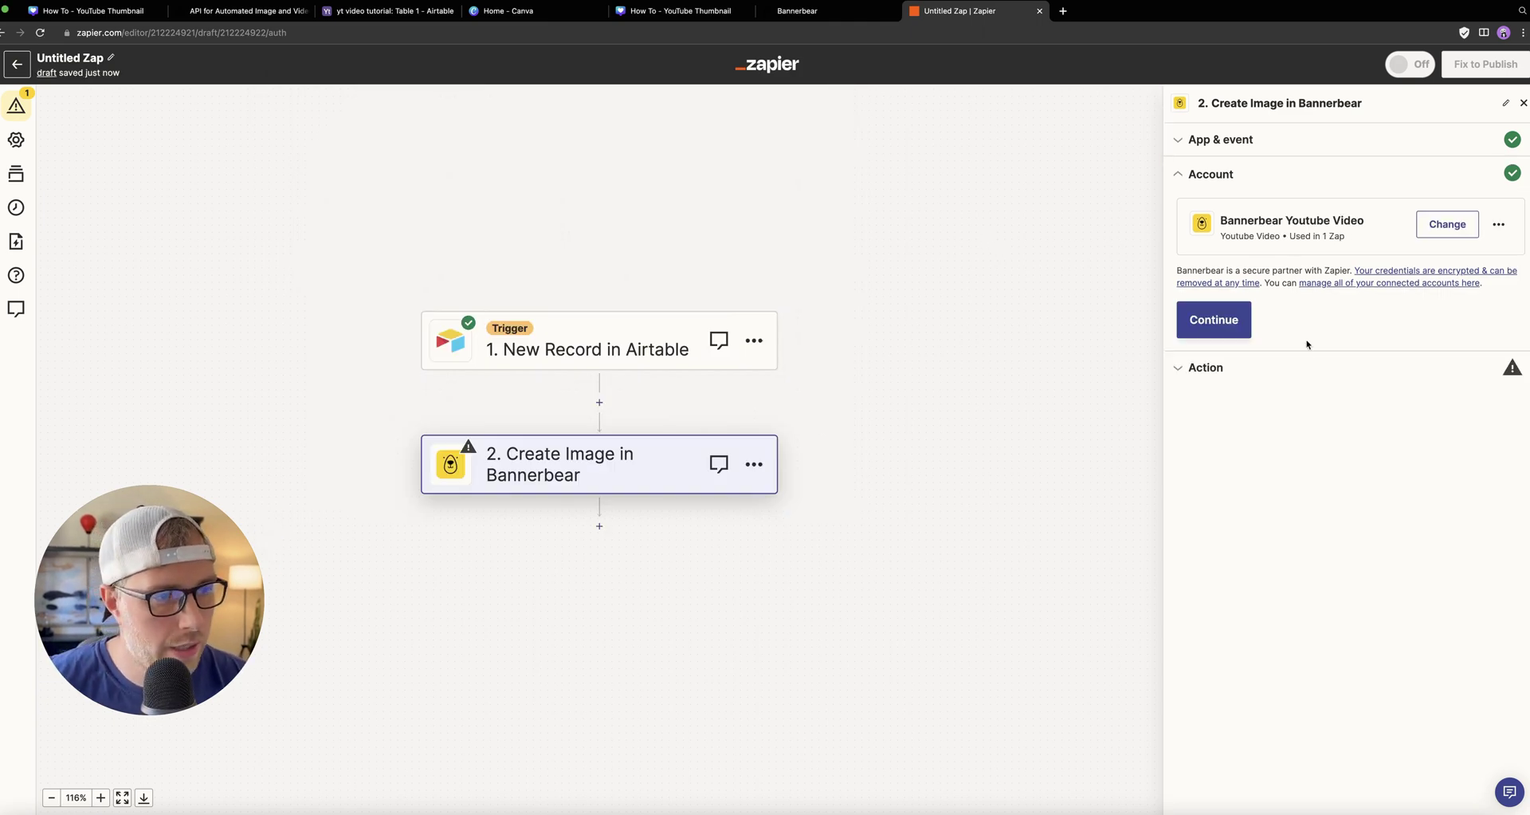
pyautogui.click(1243, 336)
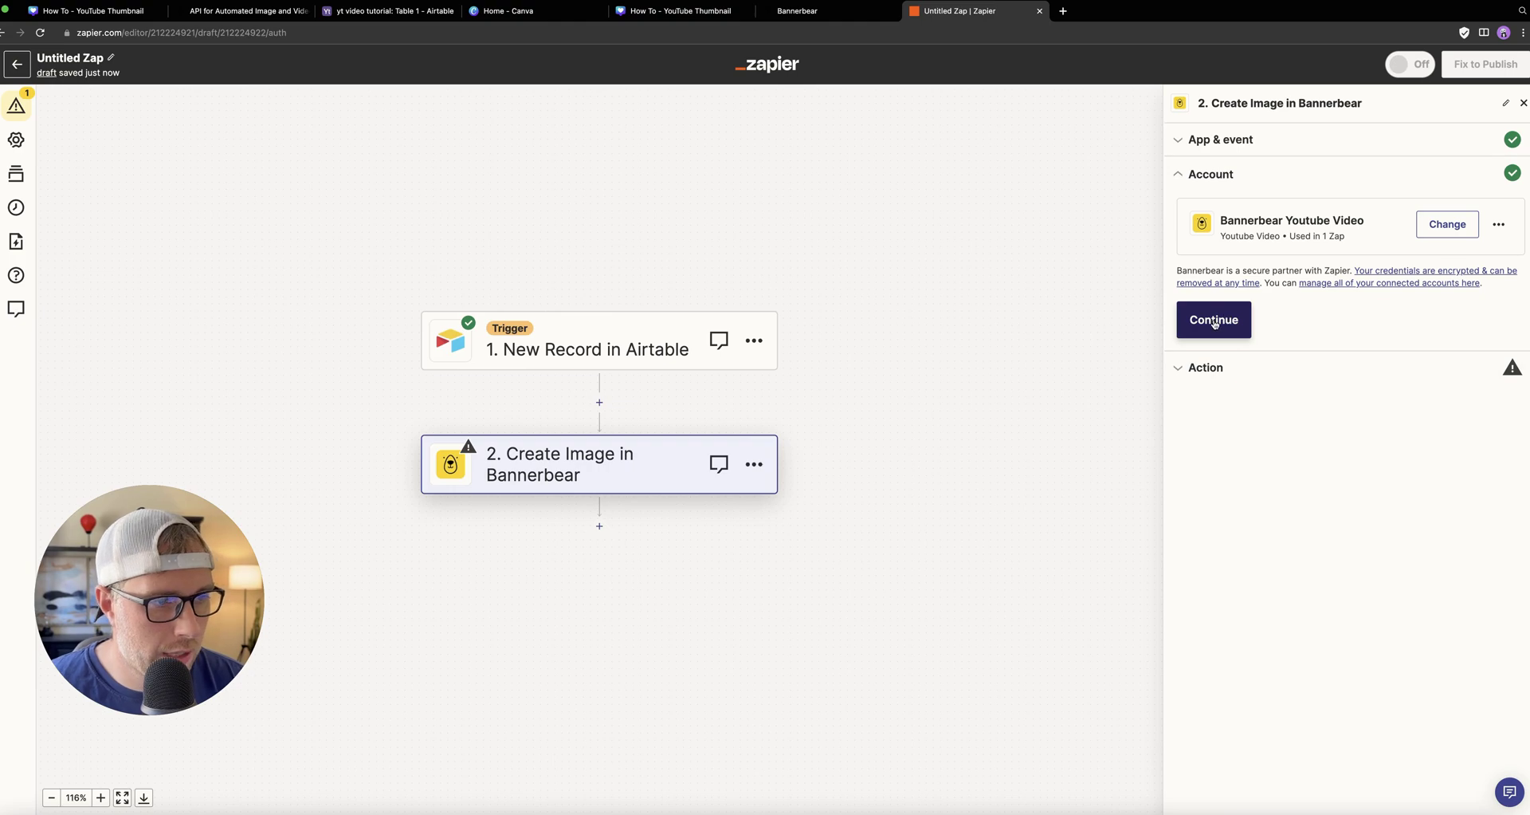
pyautogui.click(1225, 318)
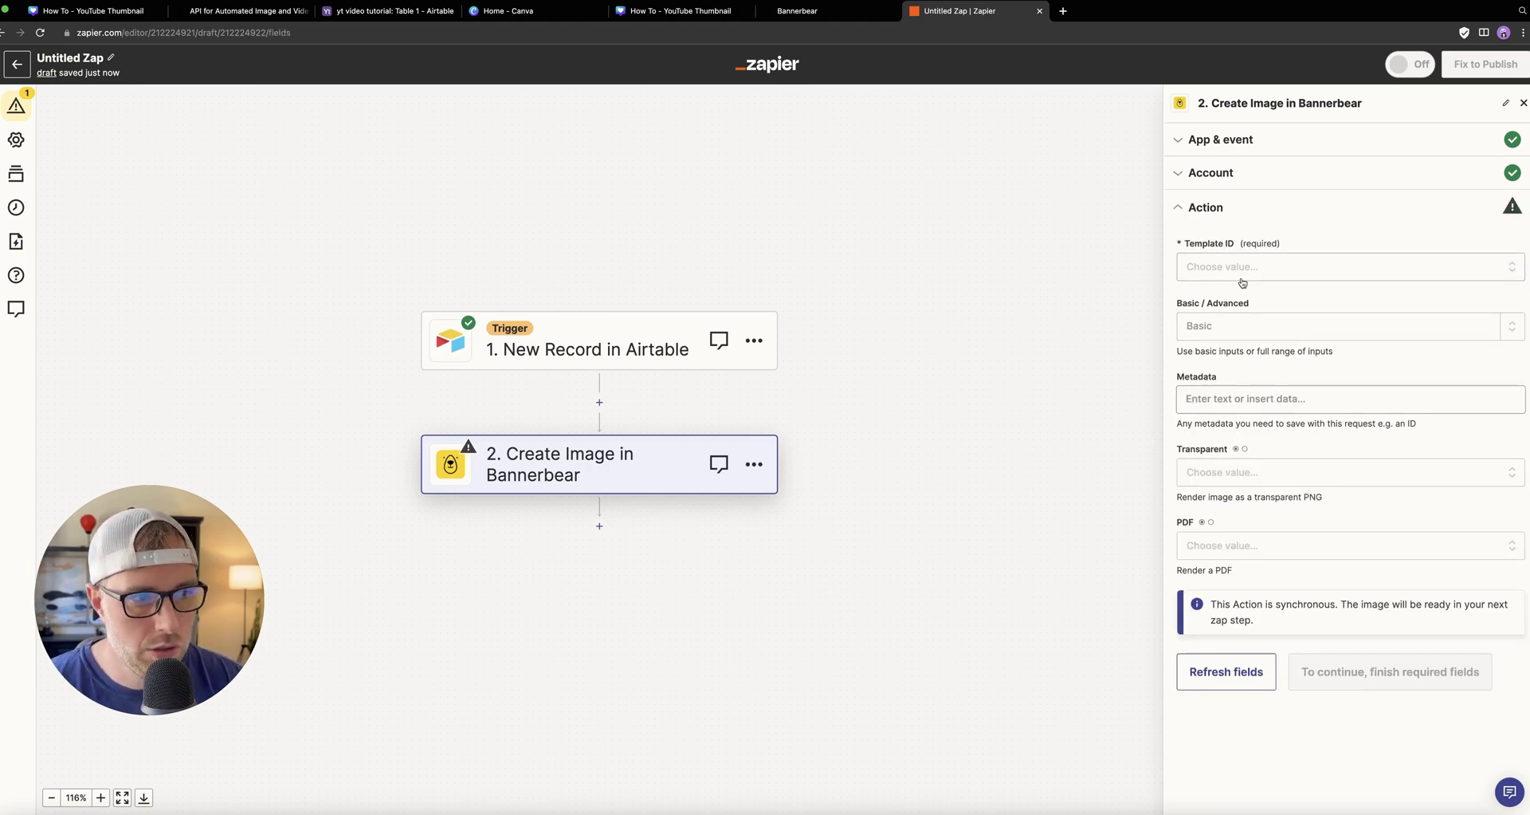
# Set the Create Image action's Template ID to Welcome Template.
pyautogui.click(1240, 268)
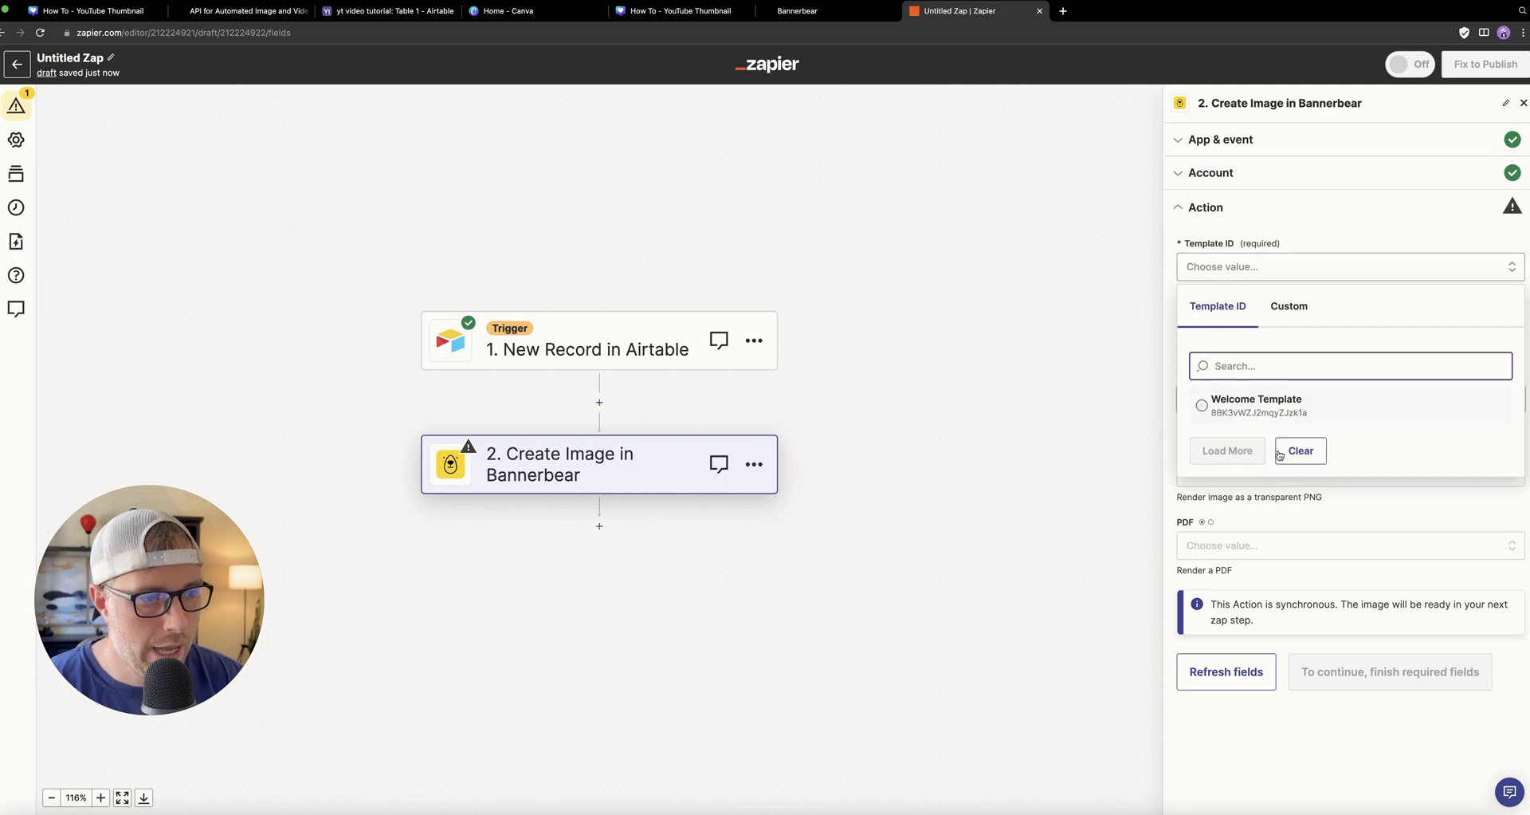
pyautogui.click(800, 15)
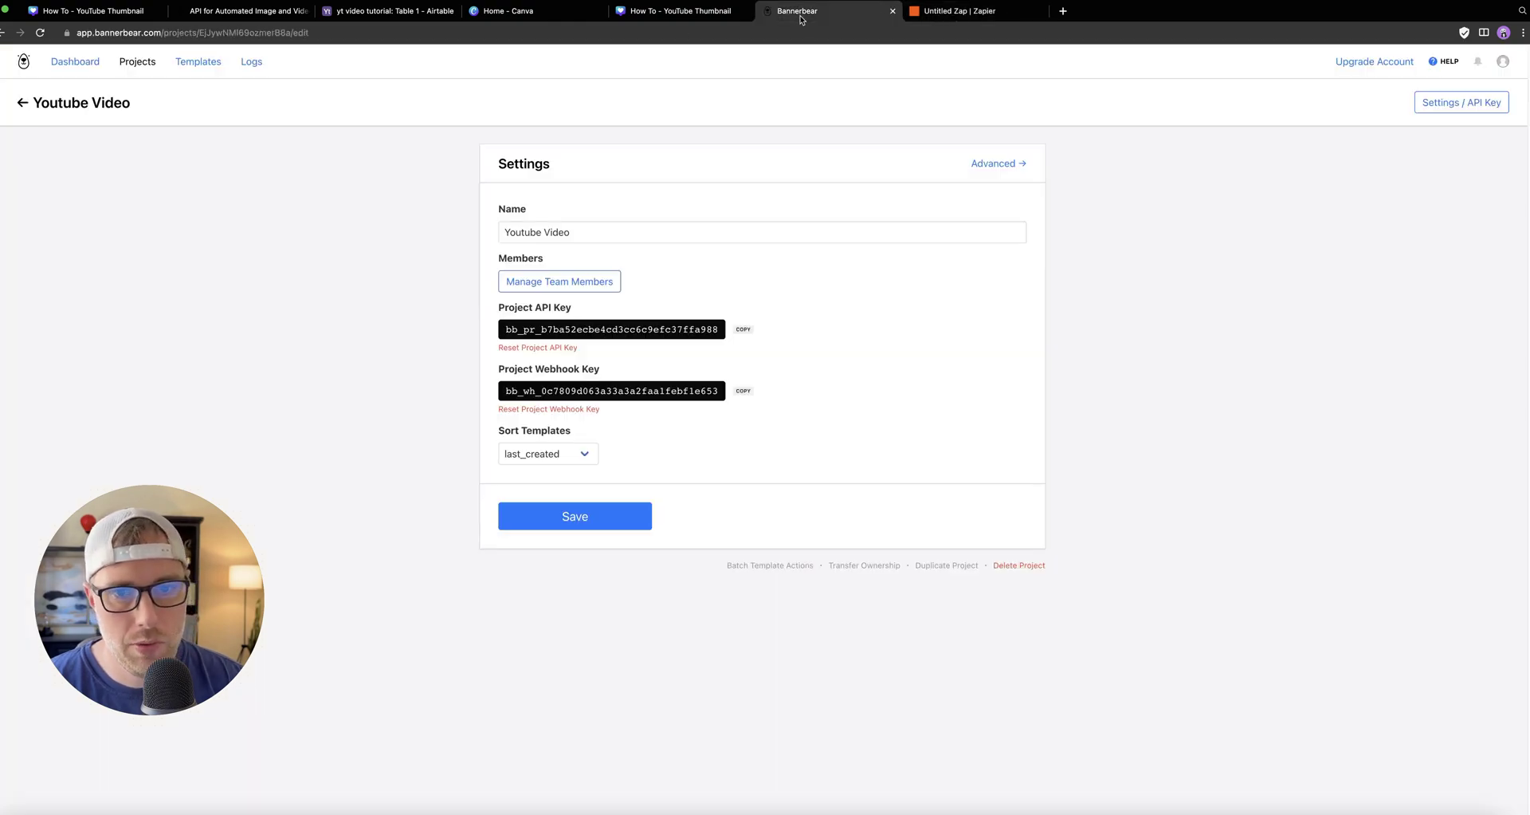
pyautogui.hotkey('ctrl', 'Tab')
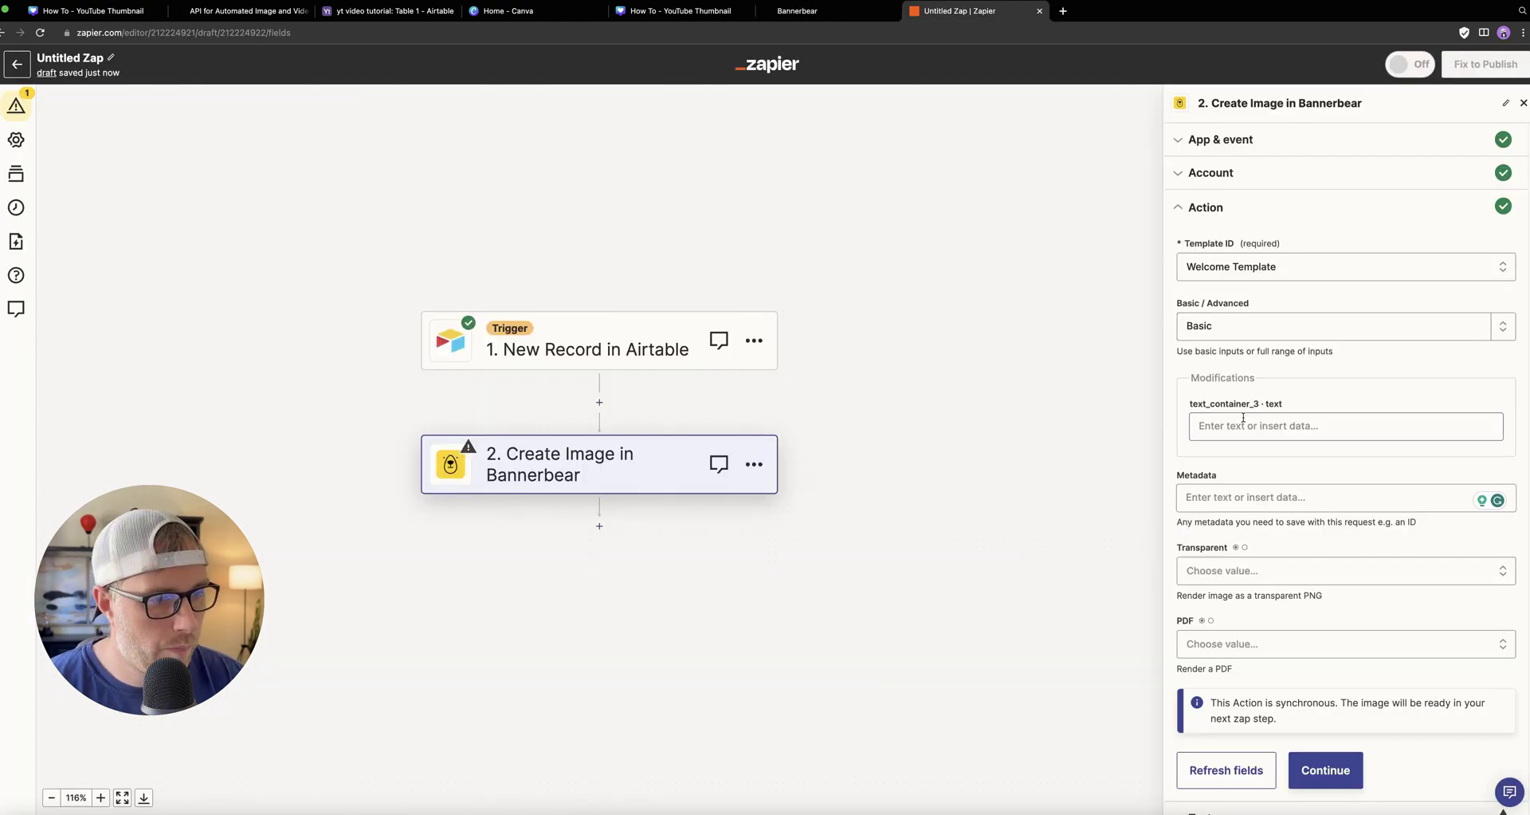
pyautogui.scroll(-1, 1242, 418)
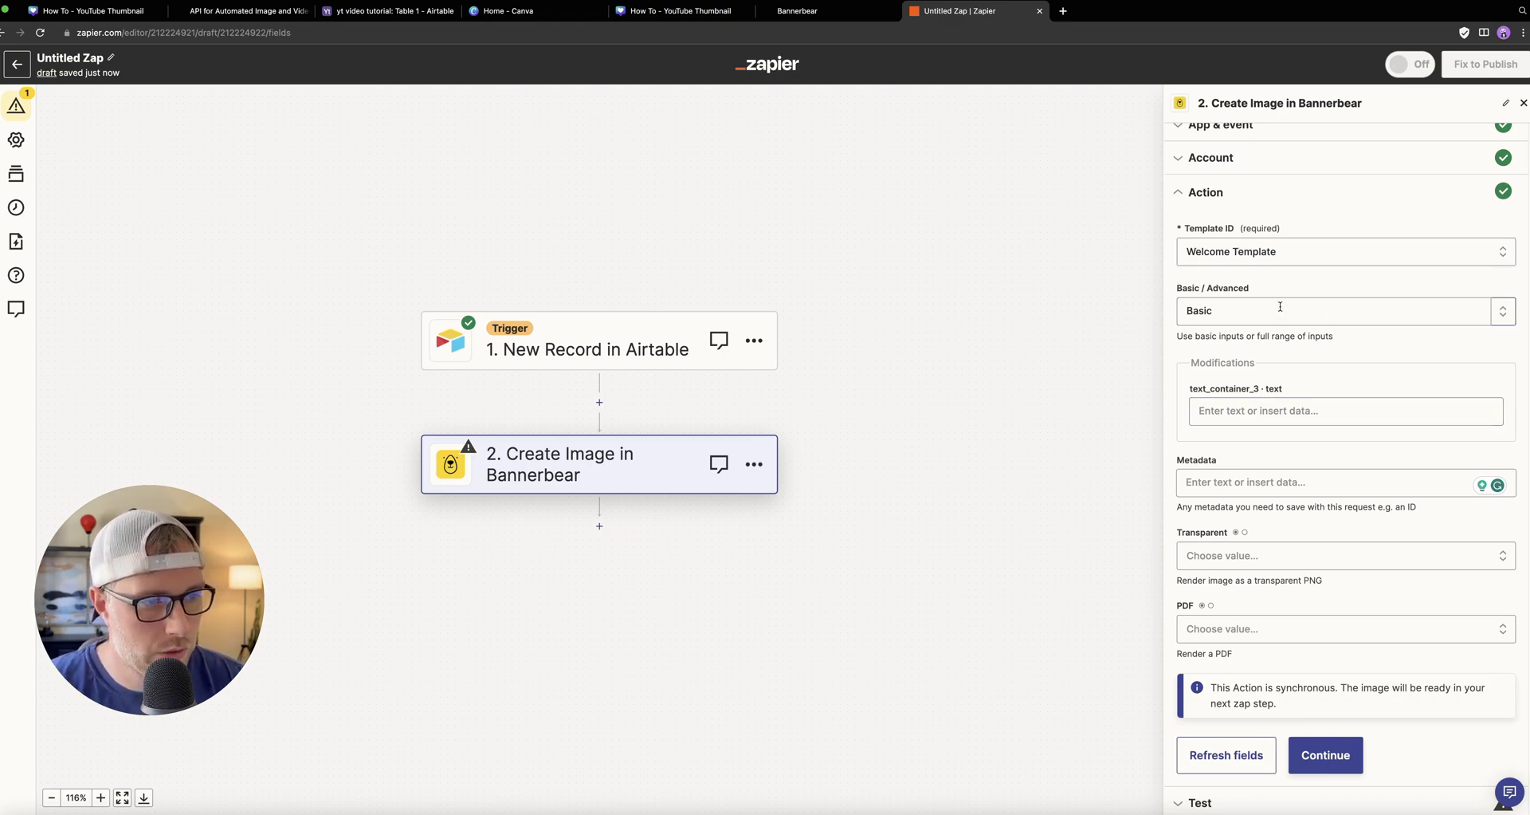
# Switch to Bannerbear and open Welcome Template in the editor to check its layer names.
pyautogui.click(797, 11)
pyautogui.click(542, 199)
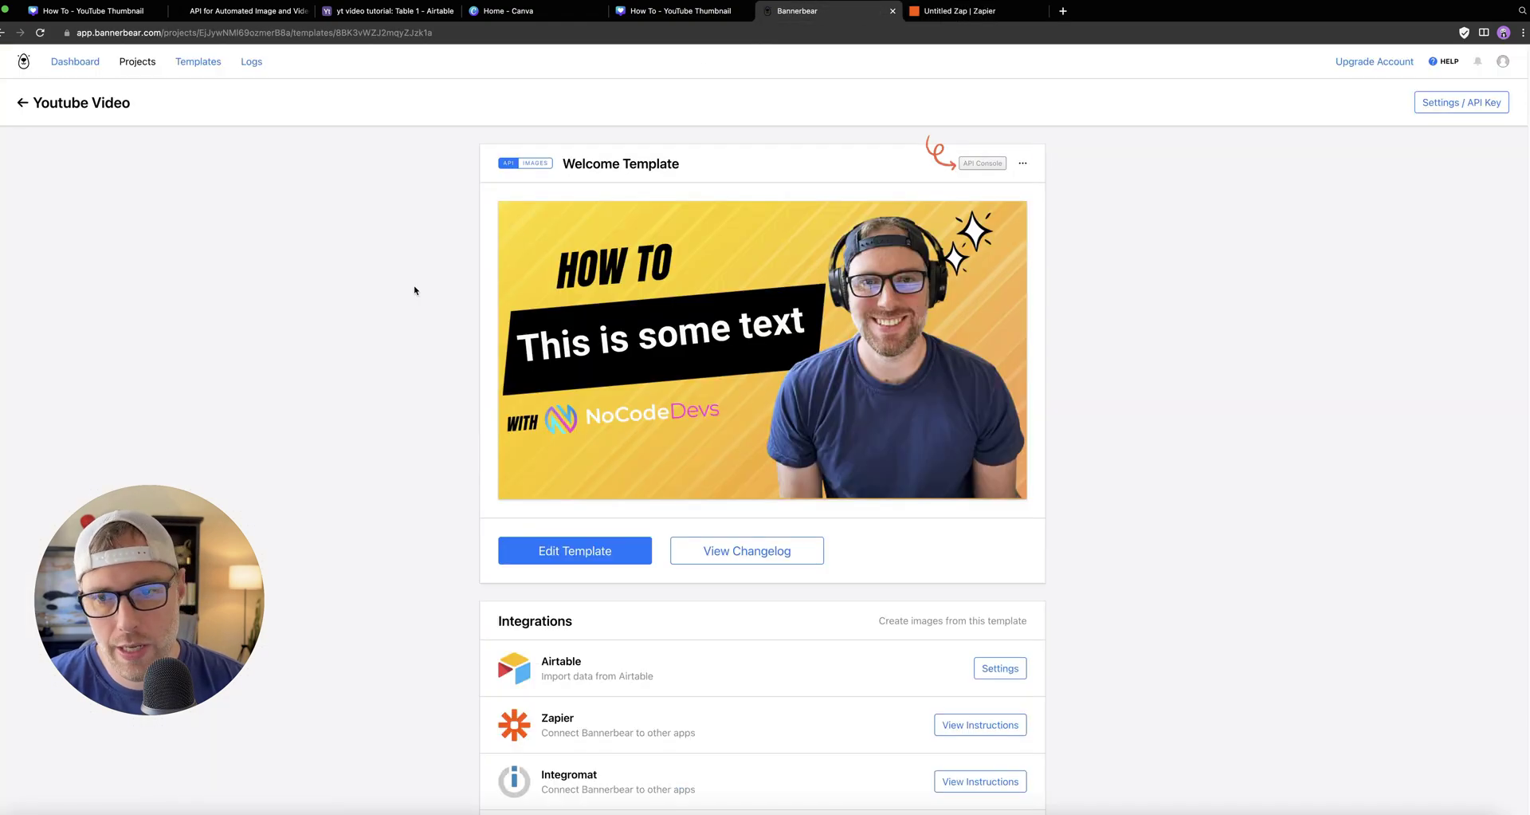
pyautogui.click(599, 544)
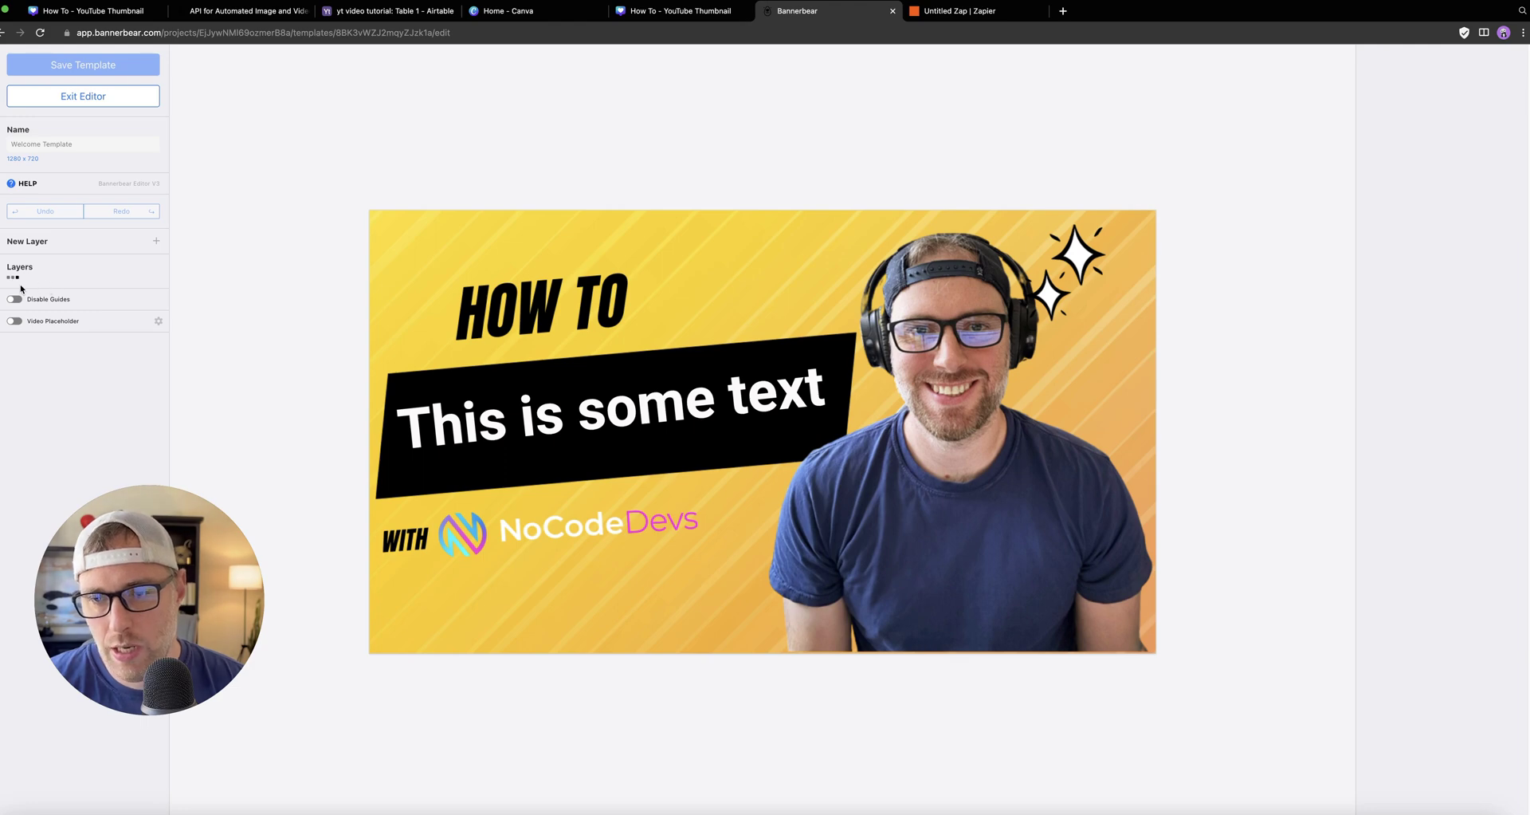
pyautogui.moveTo(123, 511); pyautogui.dragTo(94, 435)
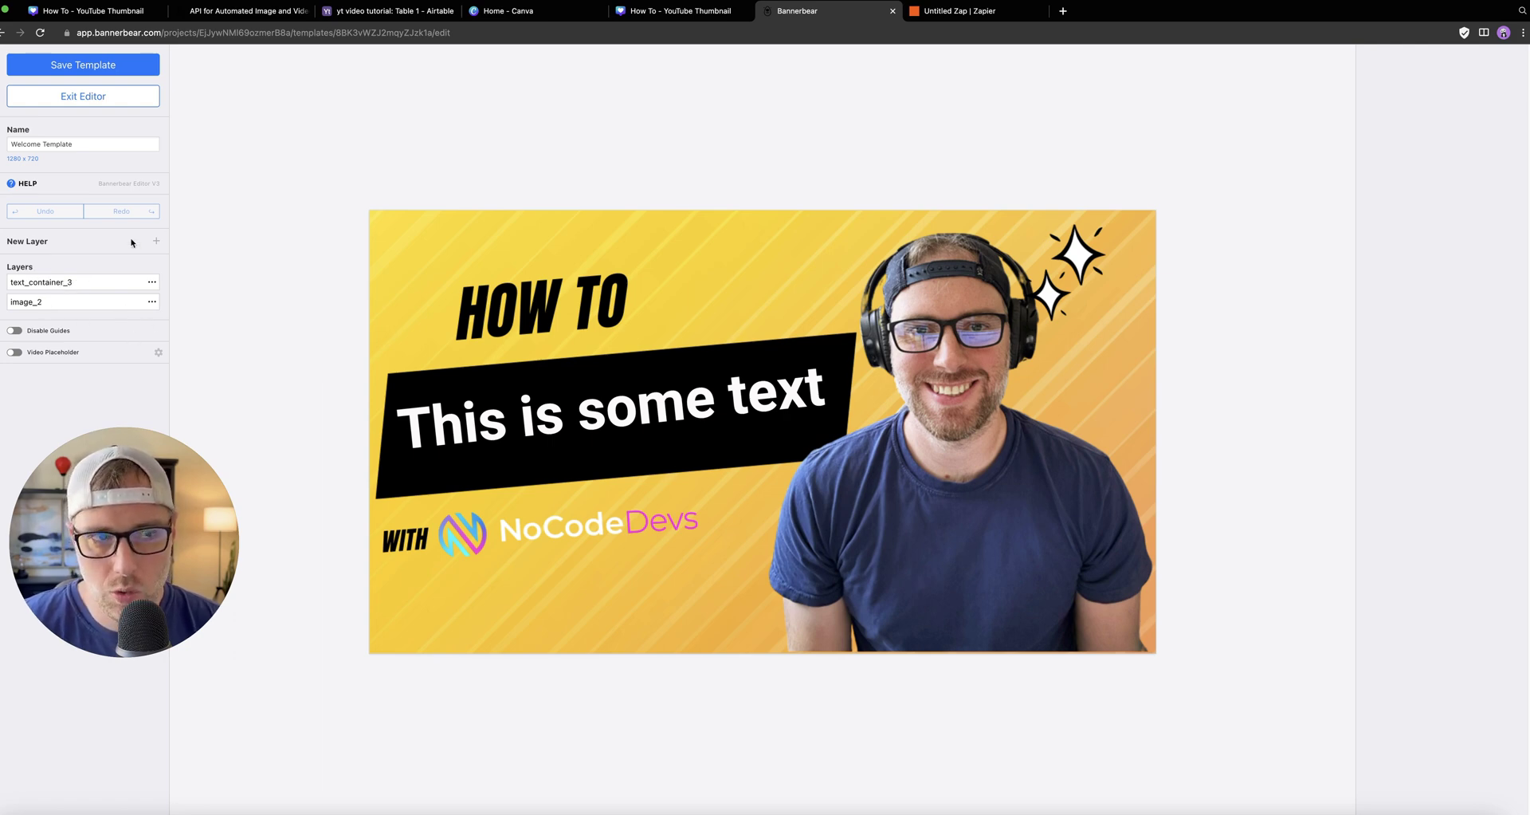
# Switch back to Zapier and map the Airtable Video Name field to the text_container_3 text modification.
pyautogui.click(961, 10)
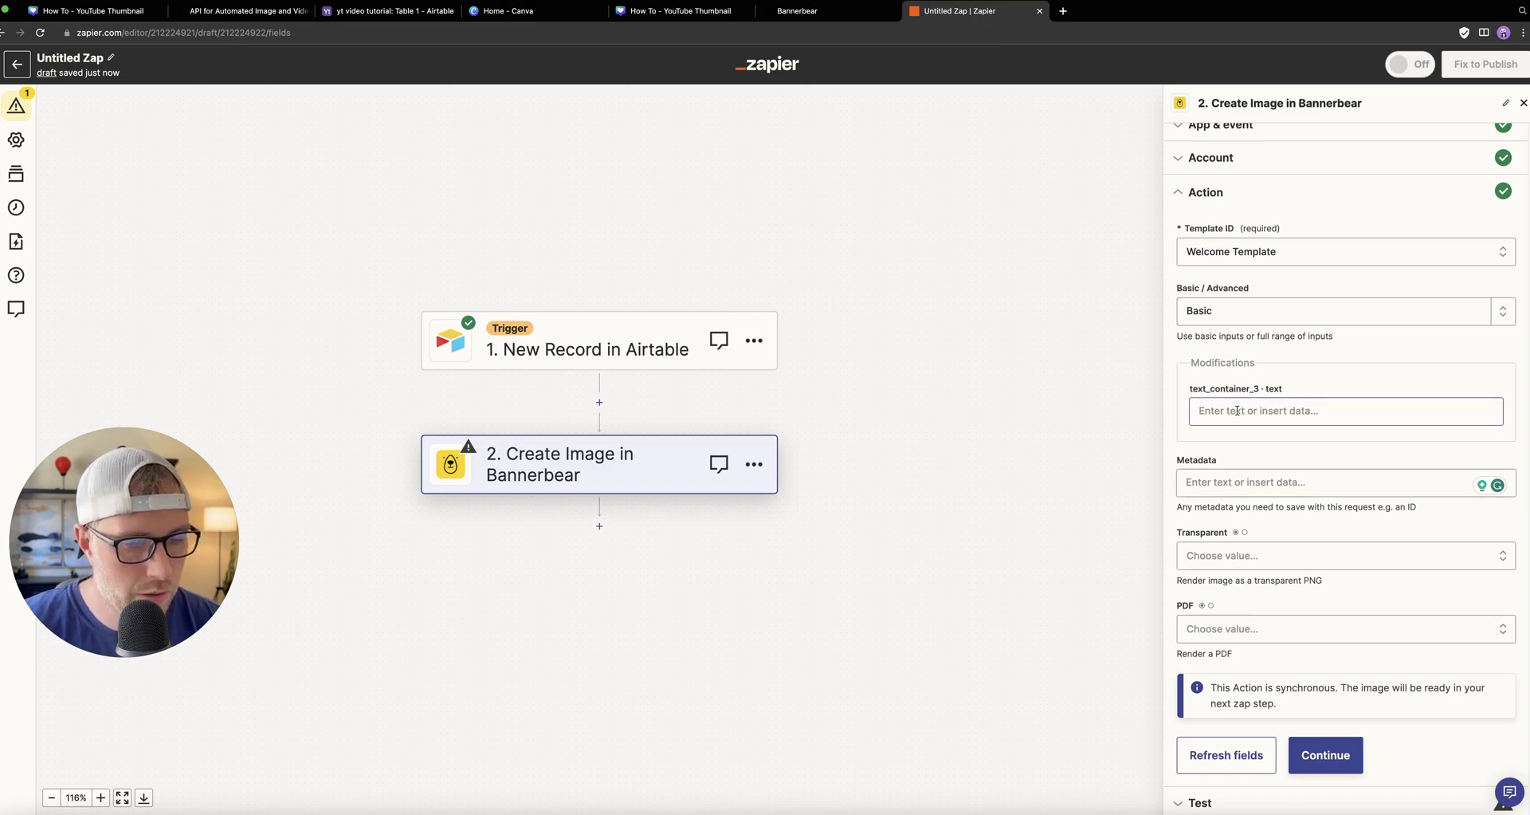
pyautogui.click(1281, 410)
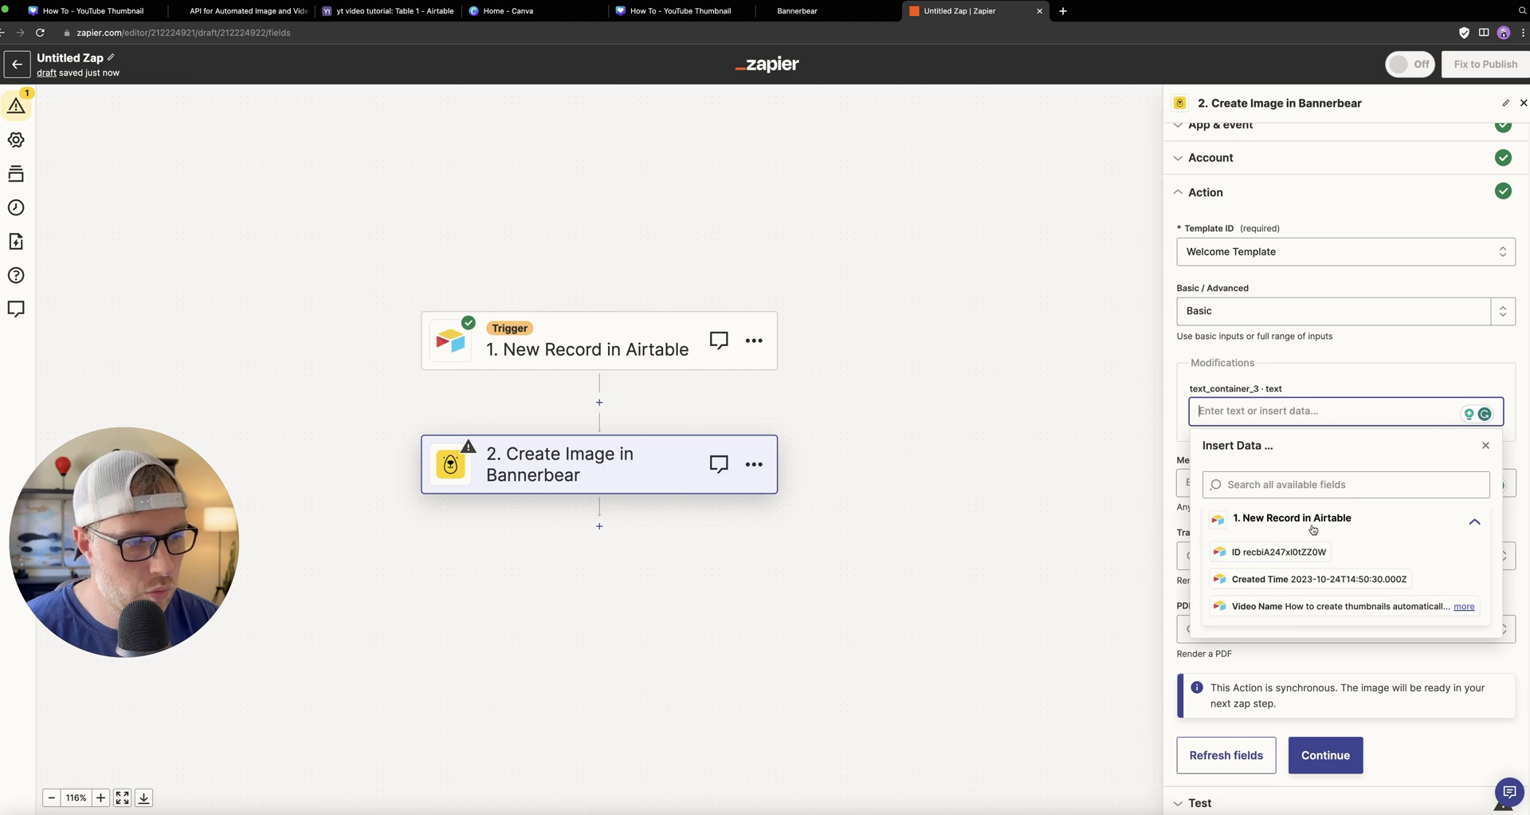
pyautogui.click(1302, 607)
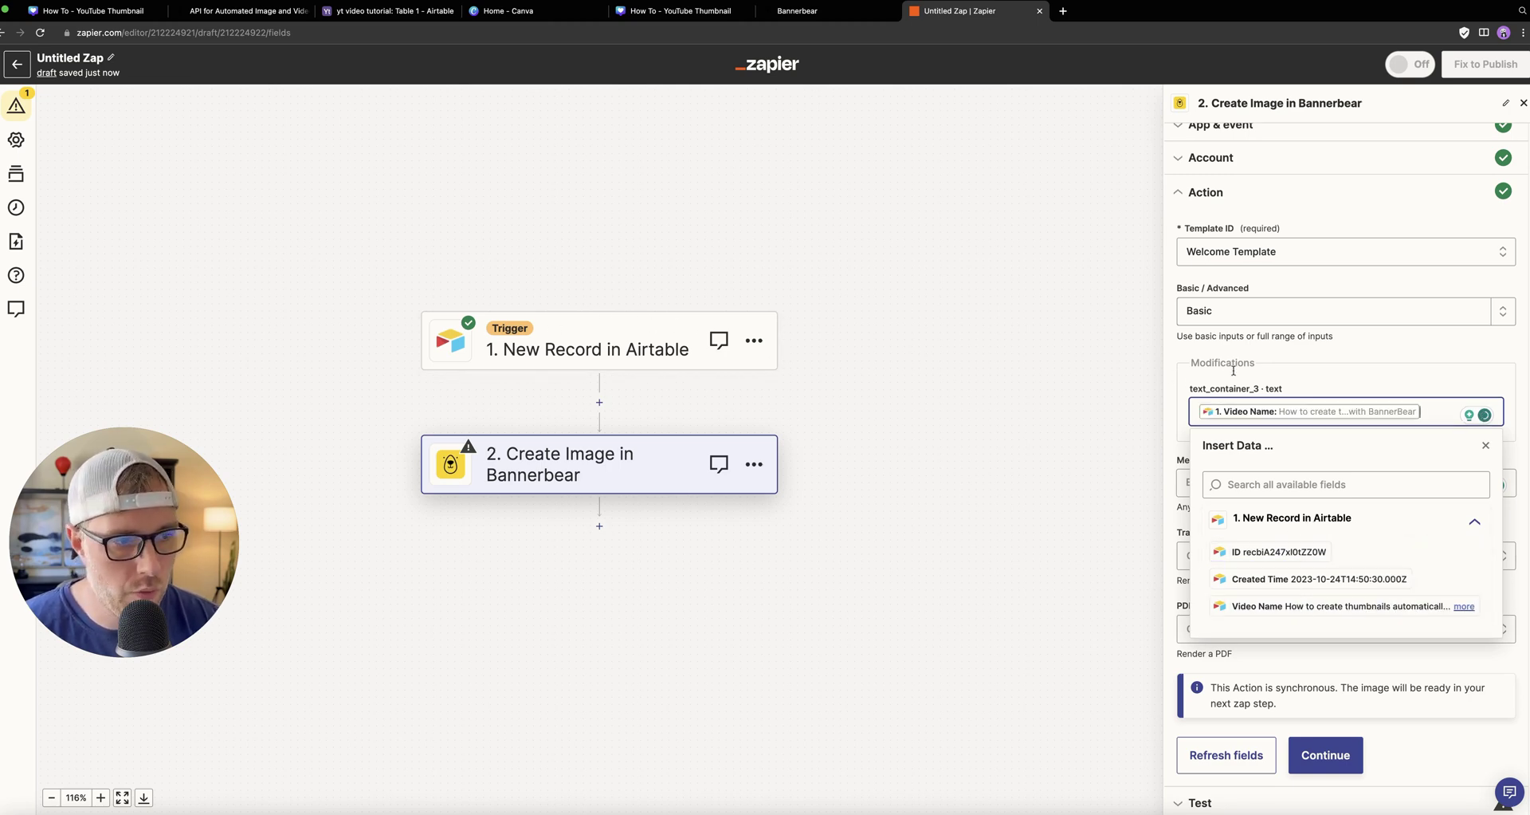
pyautogui.click(1172, 387)
pyautogui.click(1225, 483)
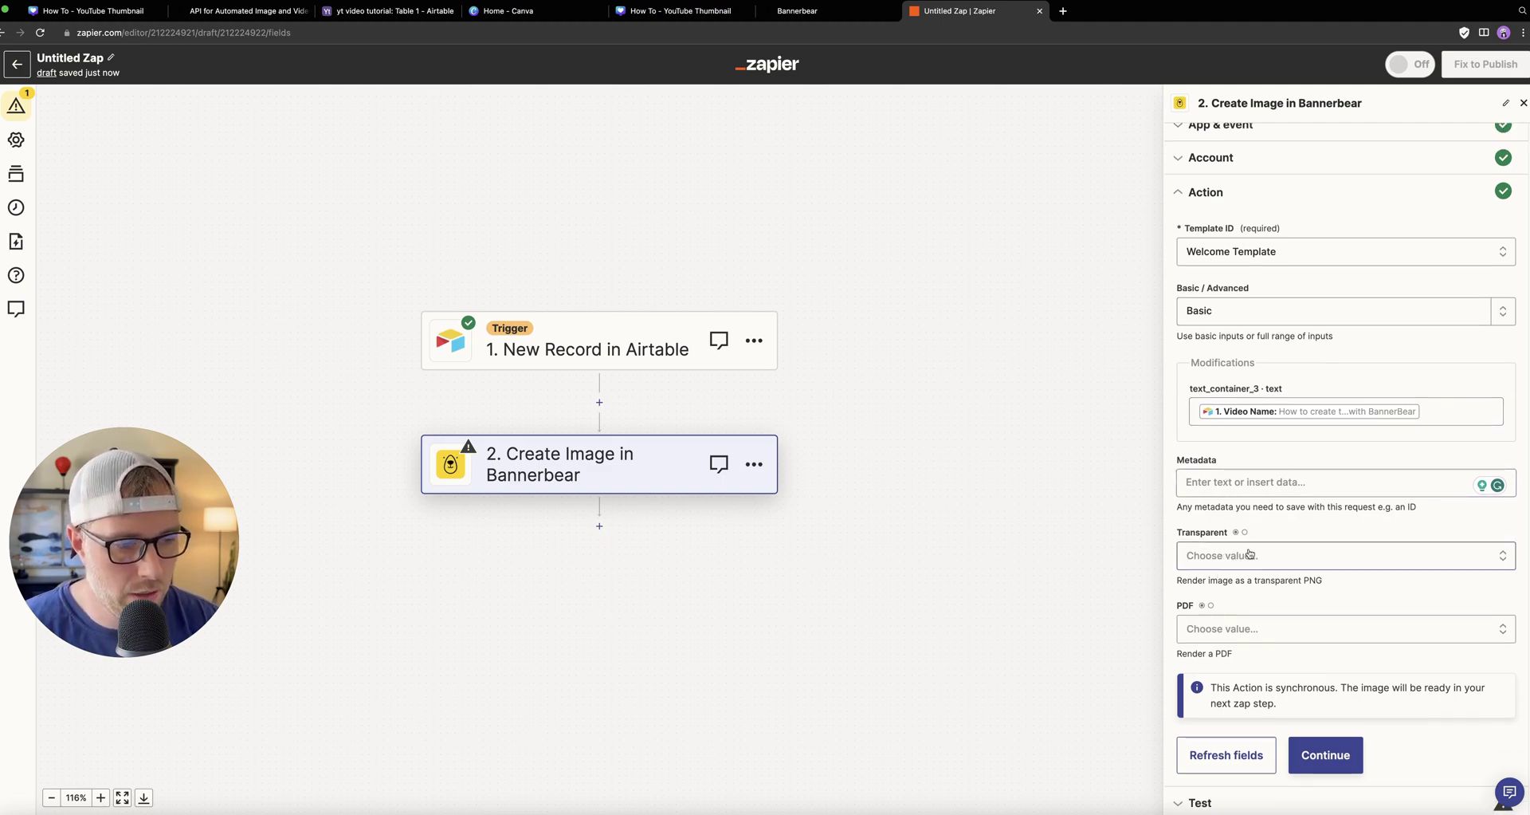
# Continue to the Create Image test, run it and review the returned image data.
pyautogui.click(1325, 755)
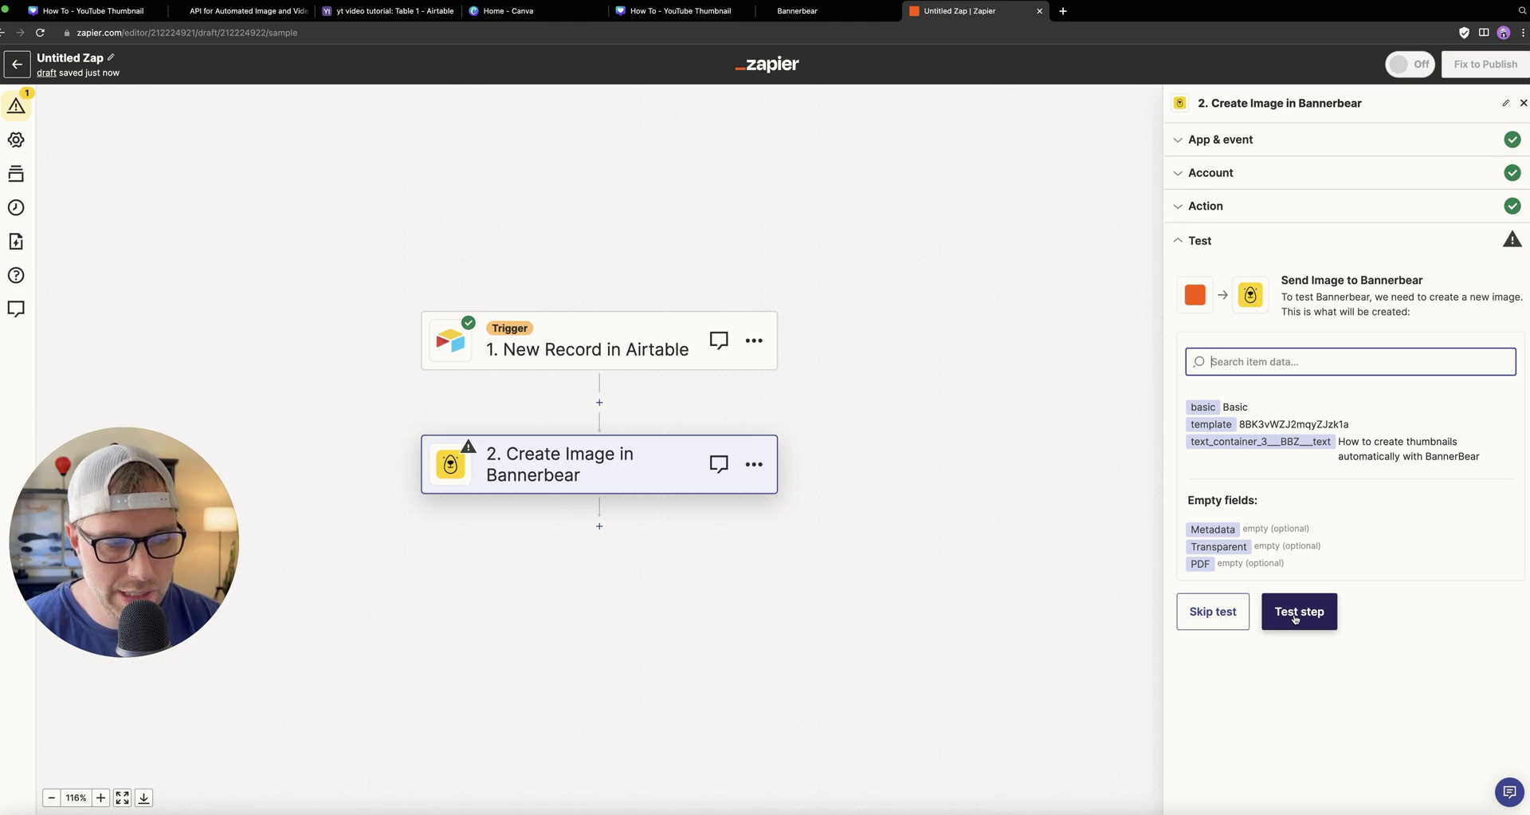
pyautogui.click(1295, 619)
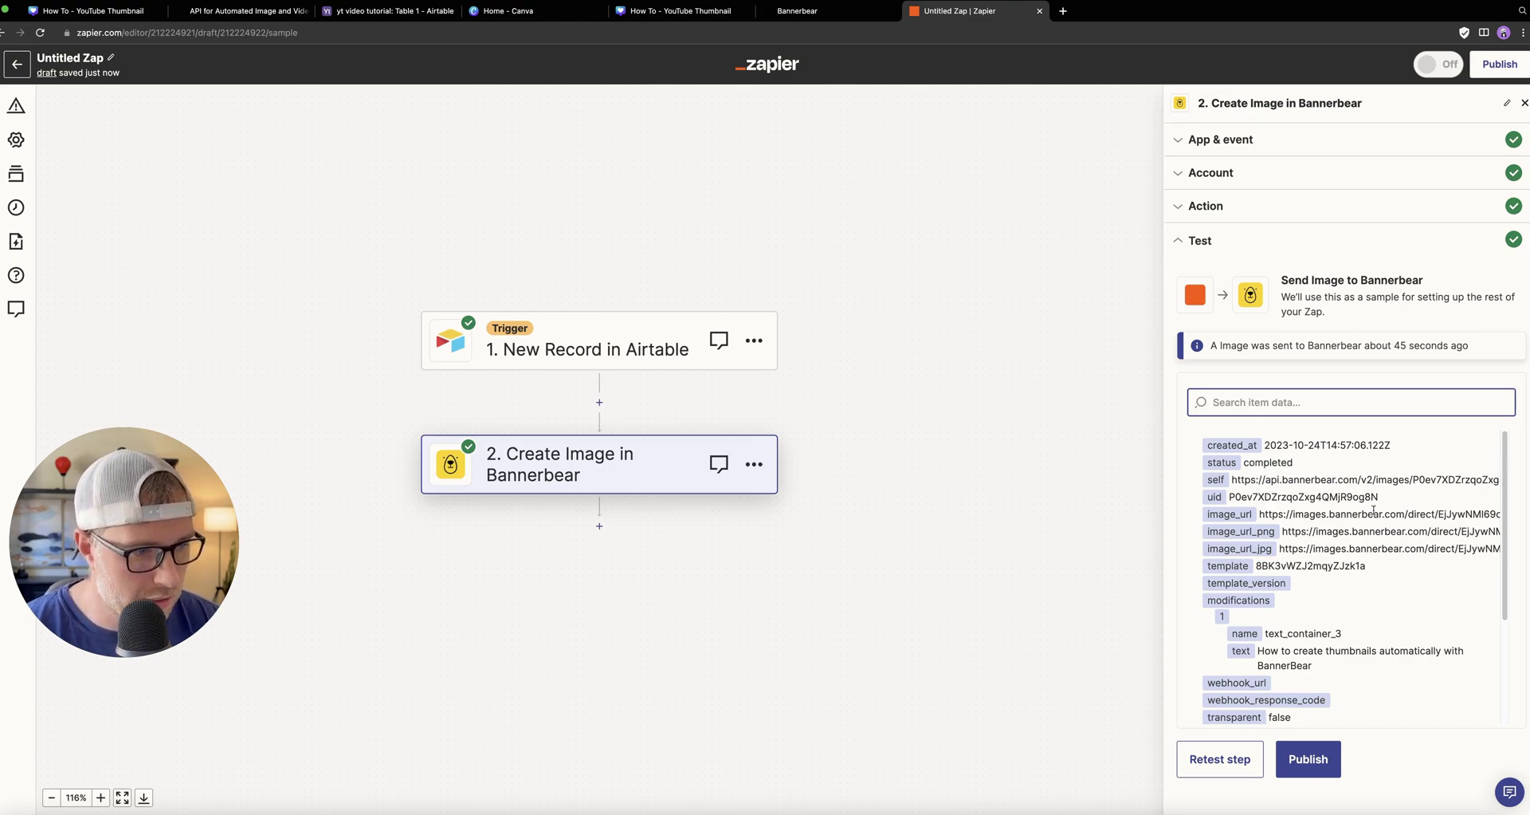
pyautogui.scroll(-4, 1294, 481)
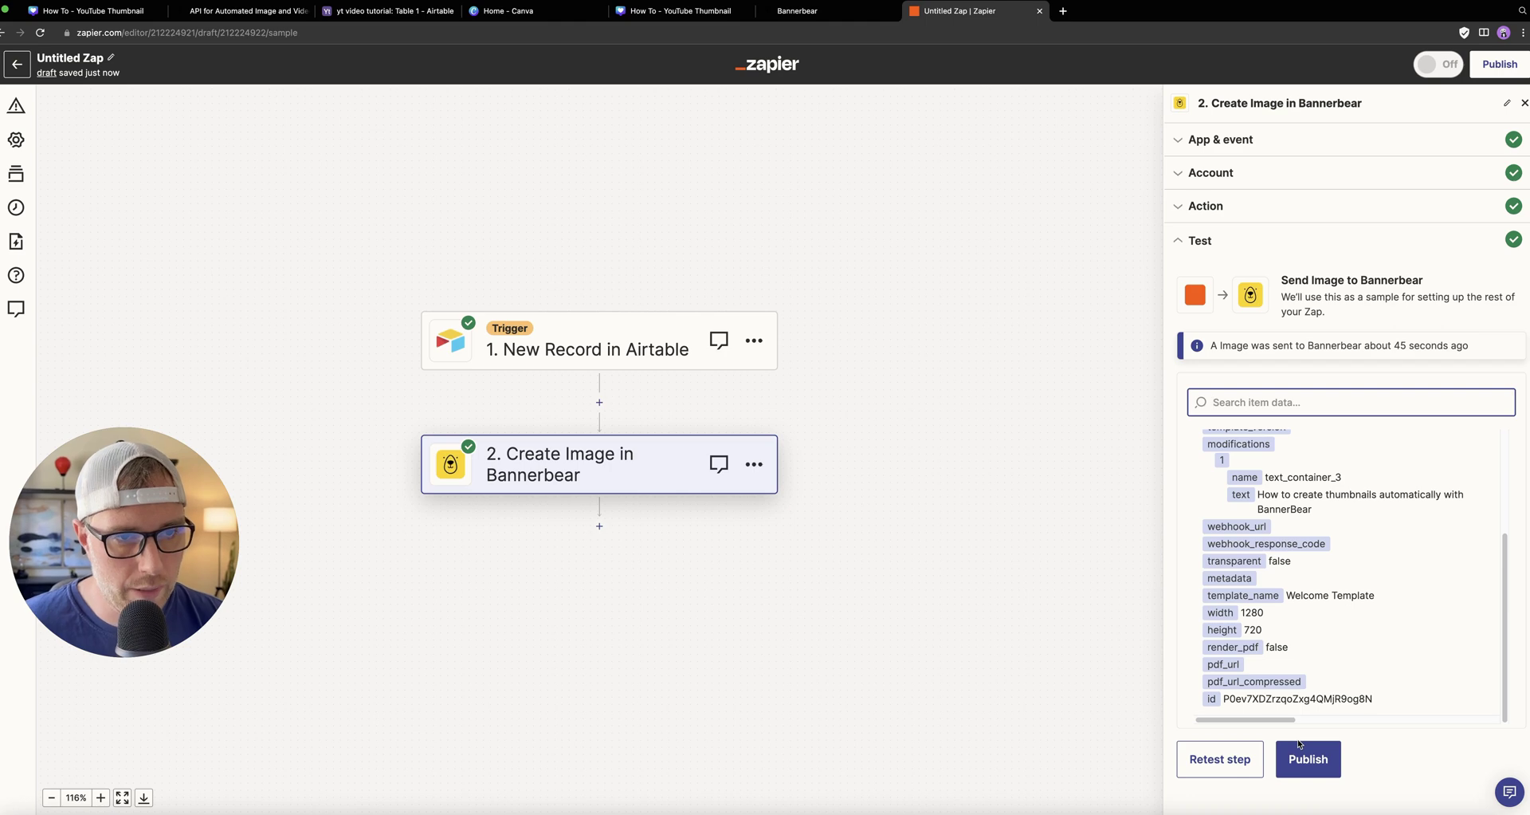
# Add an Airtable action to the Zap after the Create Image step.
pyautogui.click(599, 526)
pyautogui.write('air')
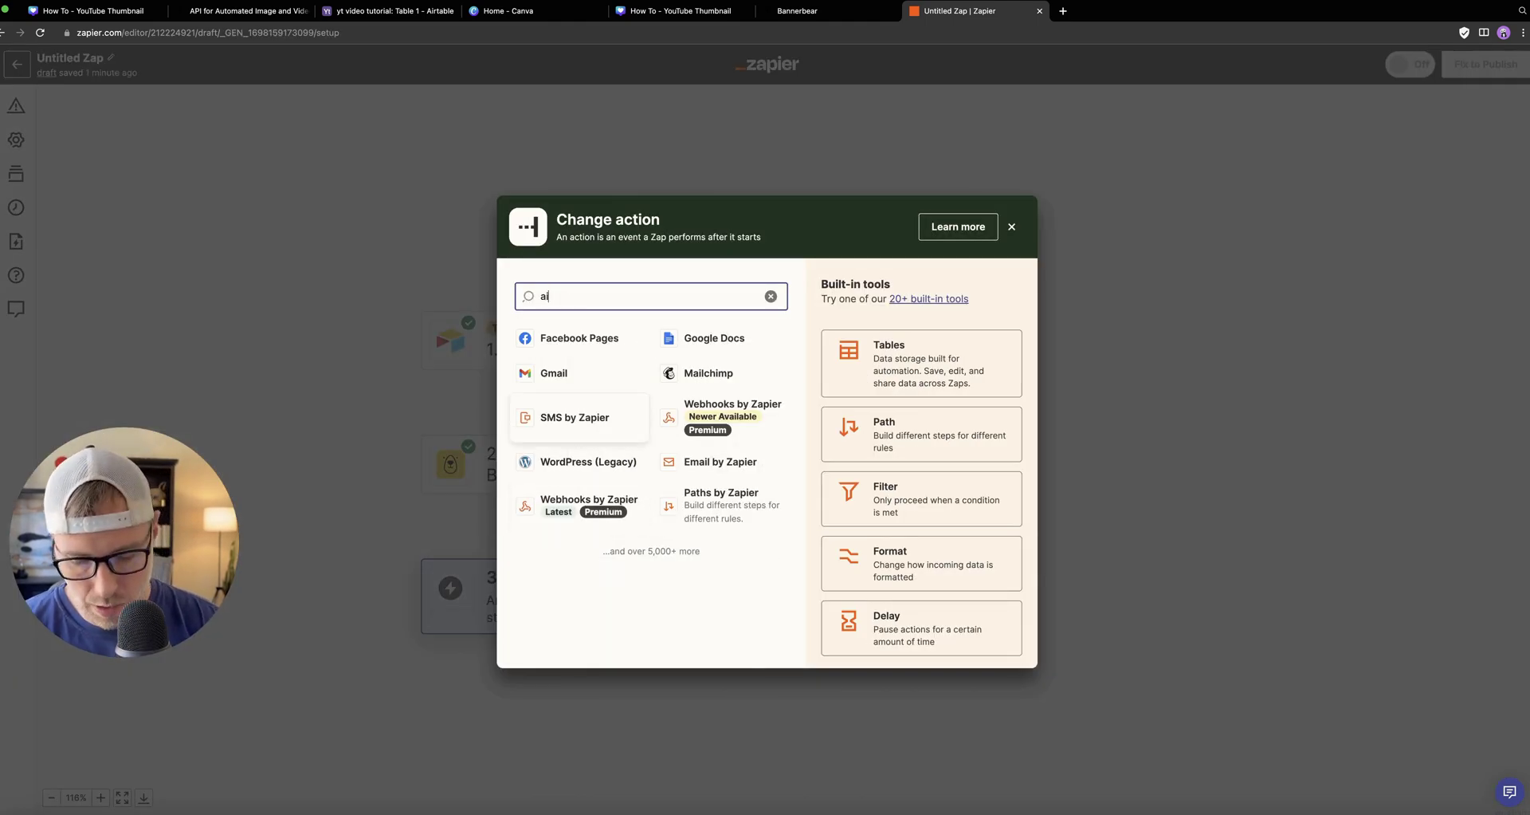
pyautogui.click(565, 382)
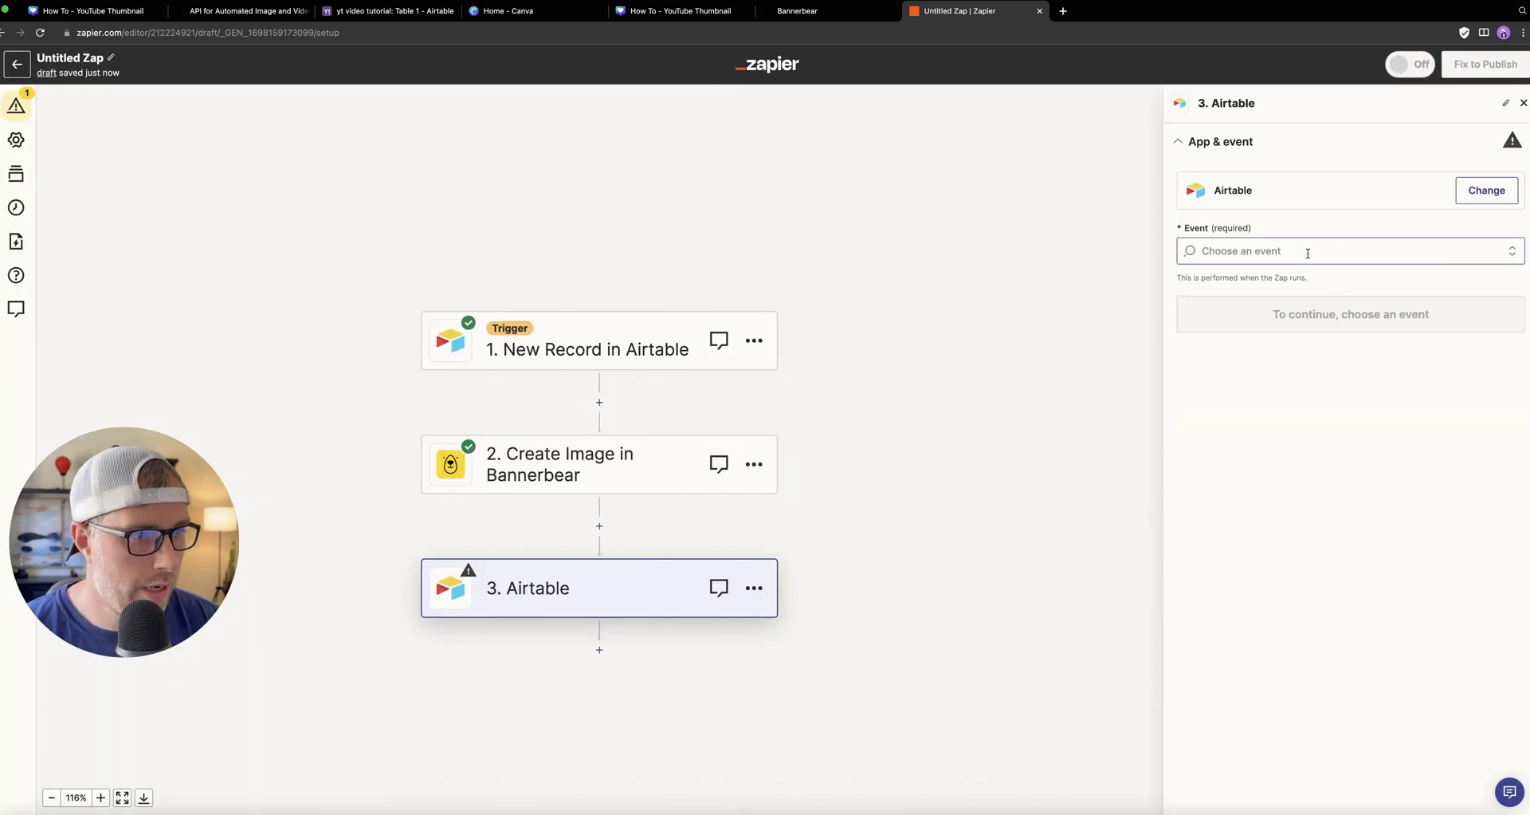
# Check the YouTube Cover Image column in Airtable, and set the new Zapier action's event to Update Record.
pyautogui.click(1308, 254)
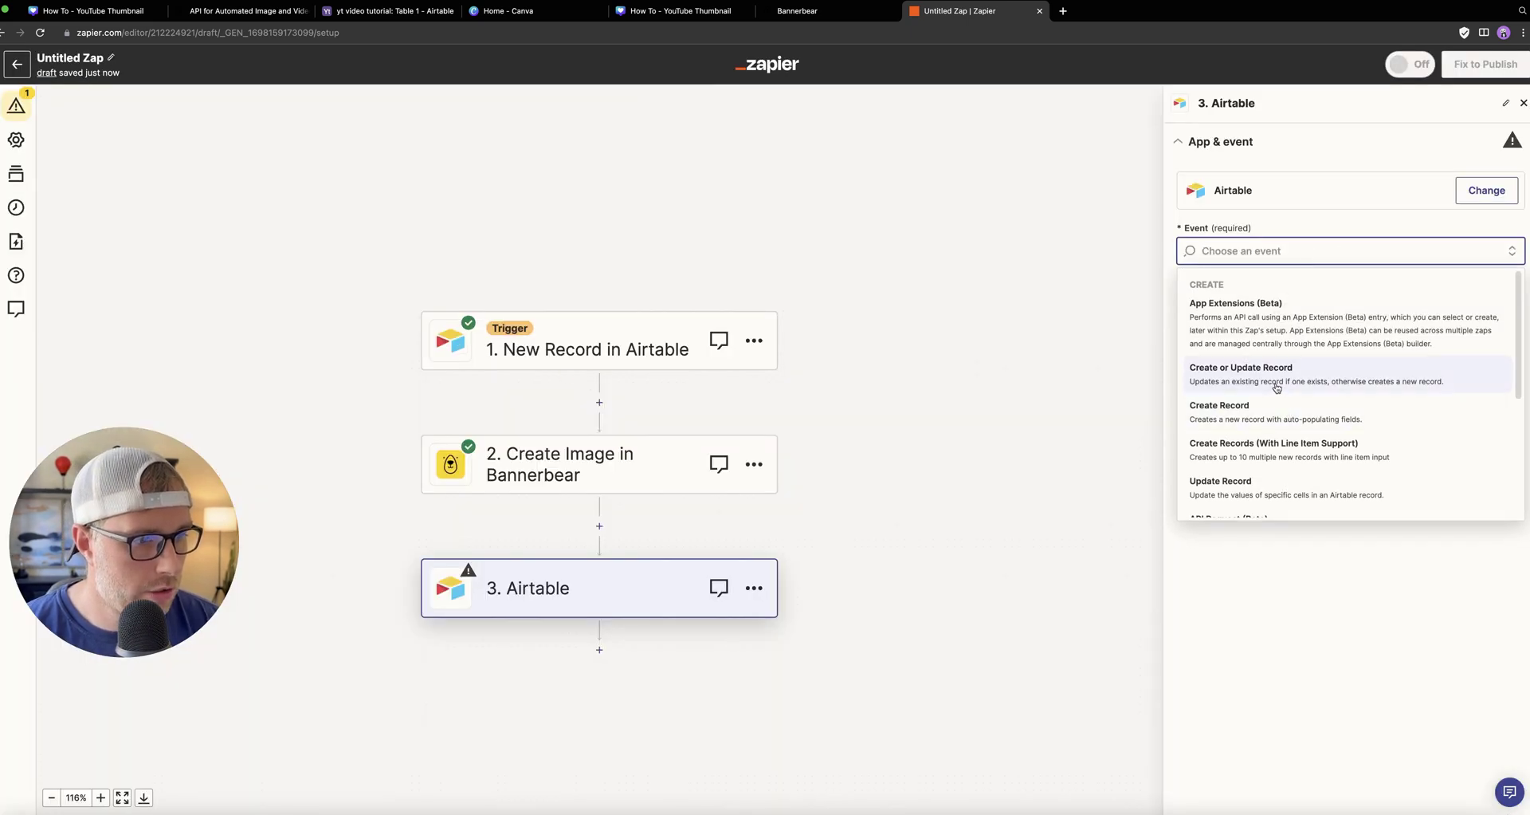
pyautogui.scroll(-1, 1276, 388)
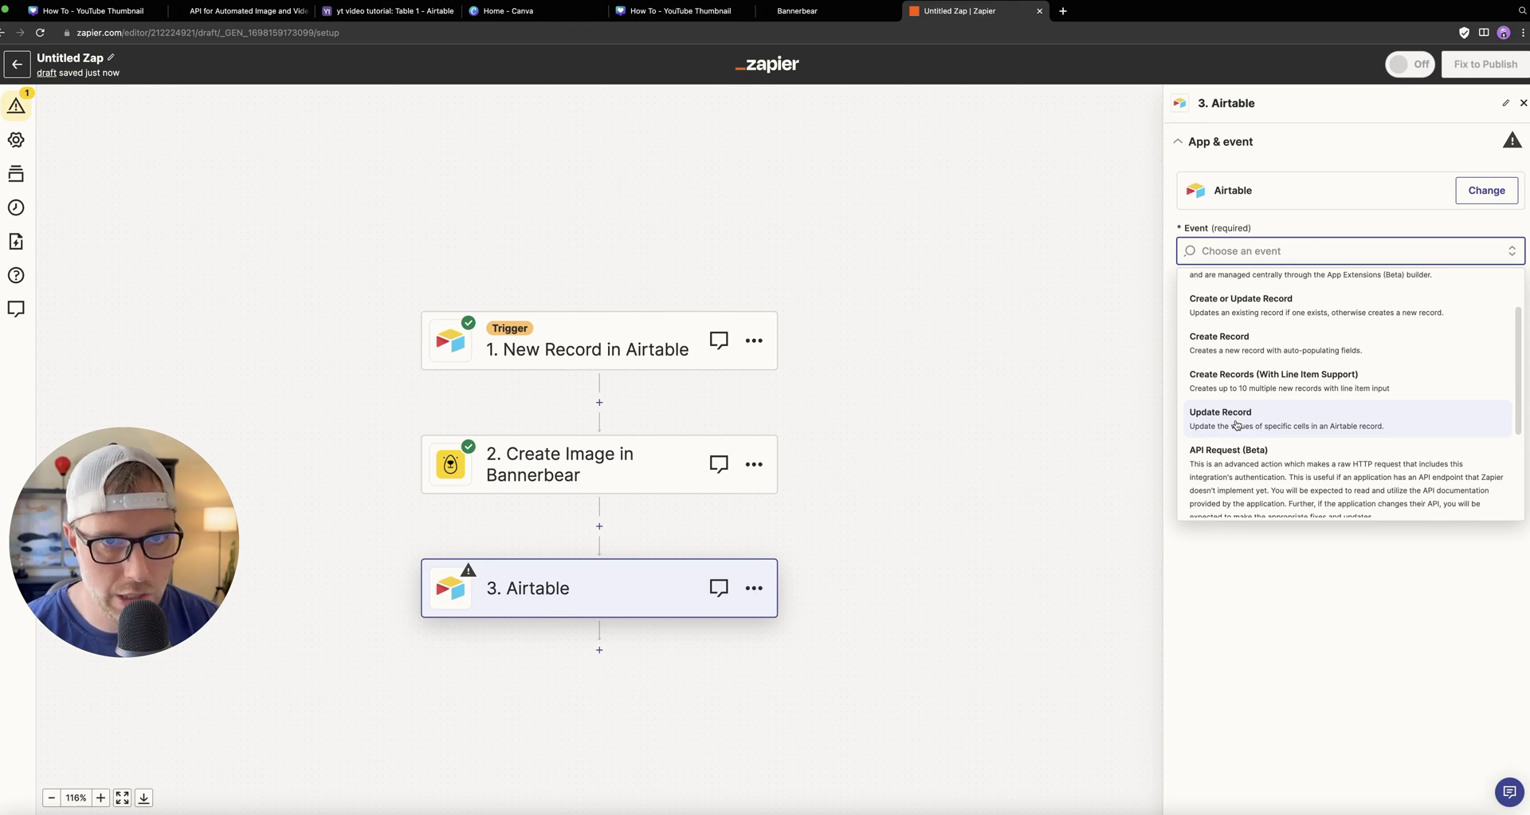
pyautogui.click(385, 13)
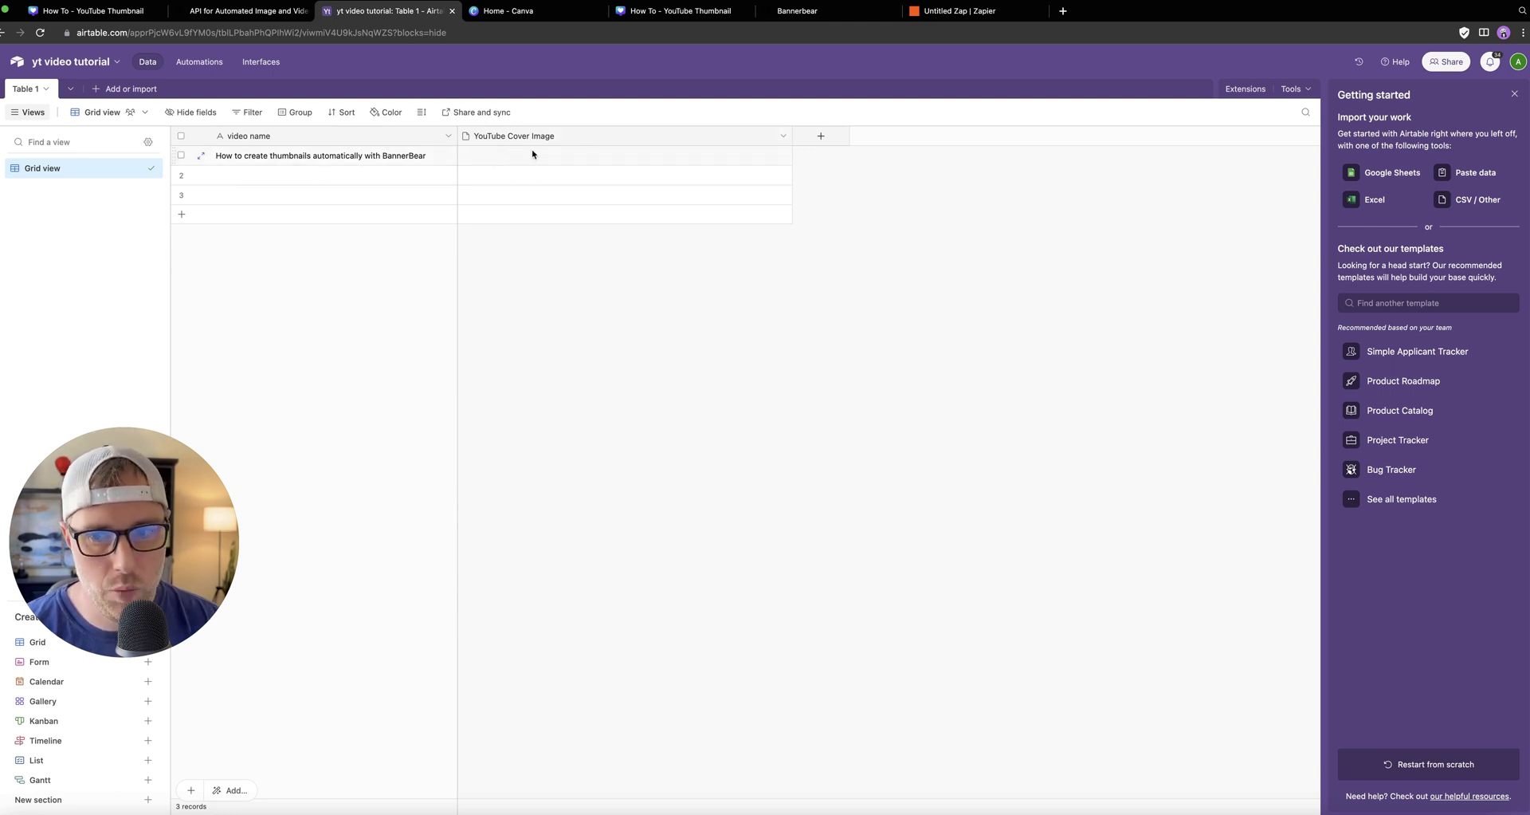
pyautogui.click(960, 11)
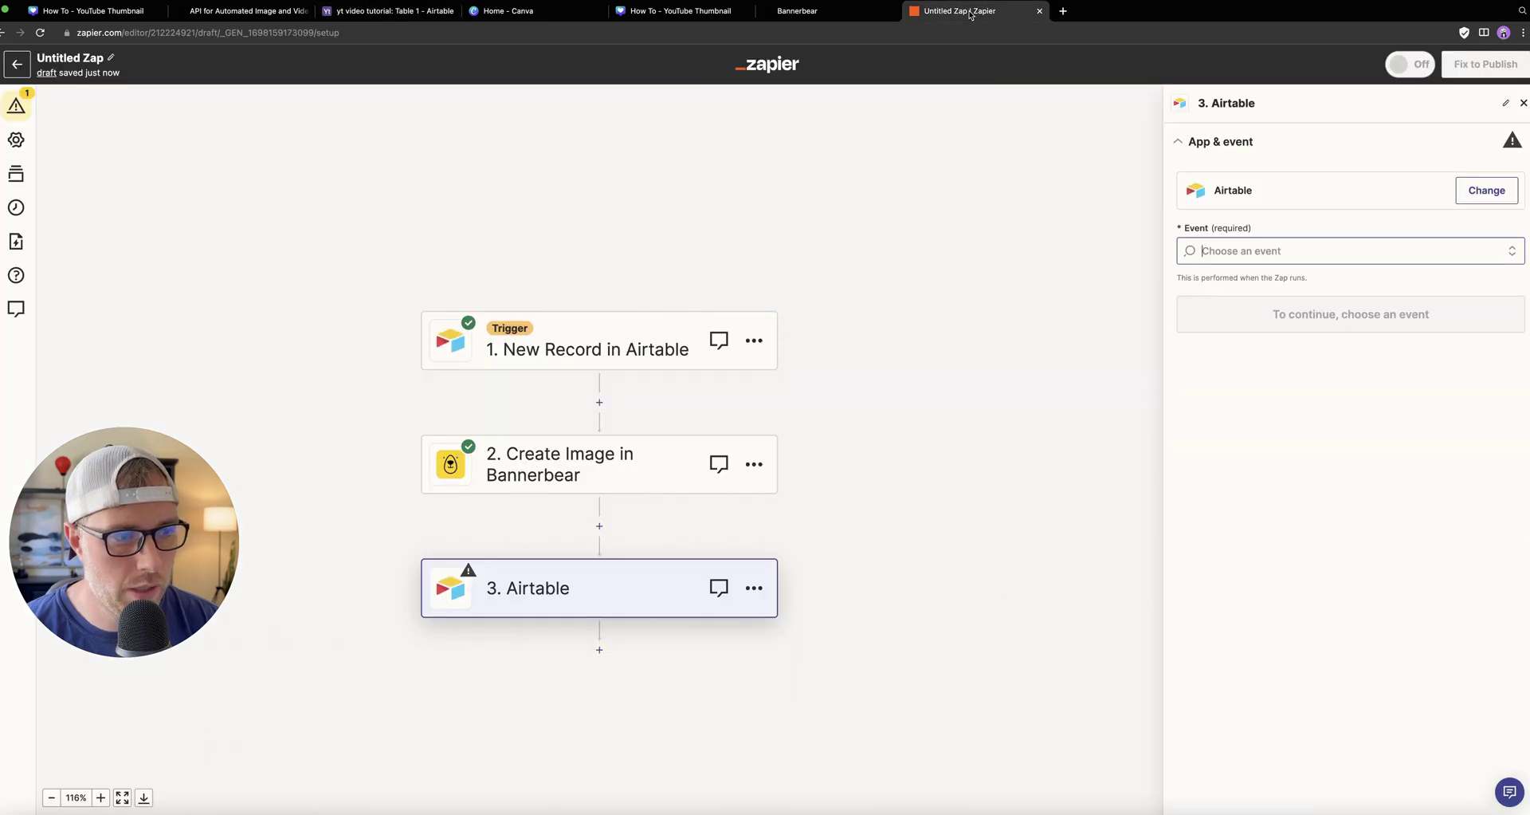
pyautogui.scroll(-5, 1268, 434)
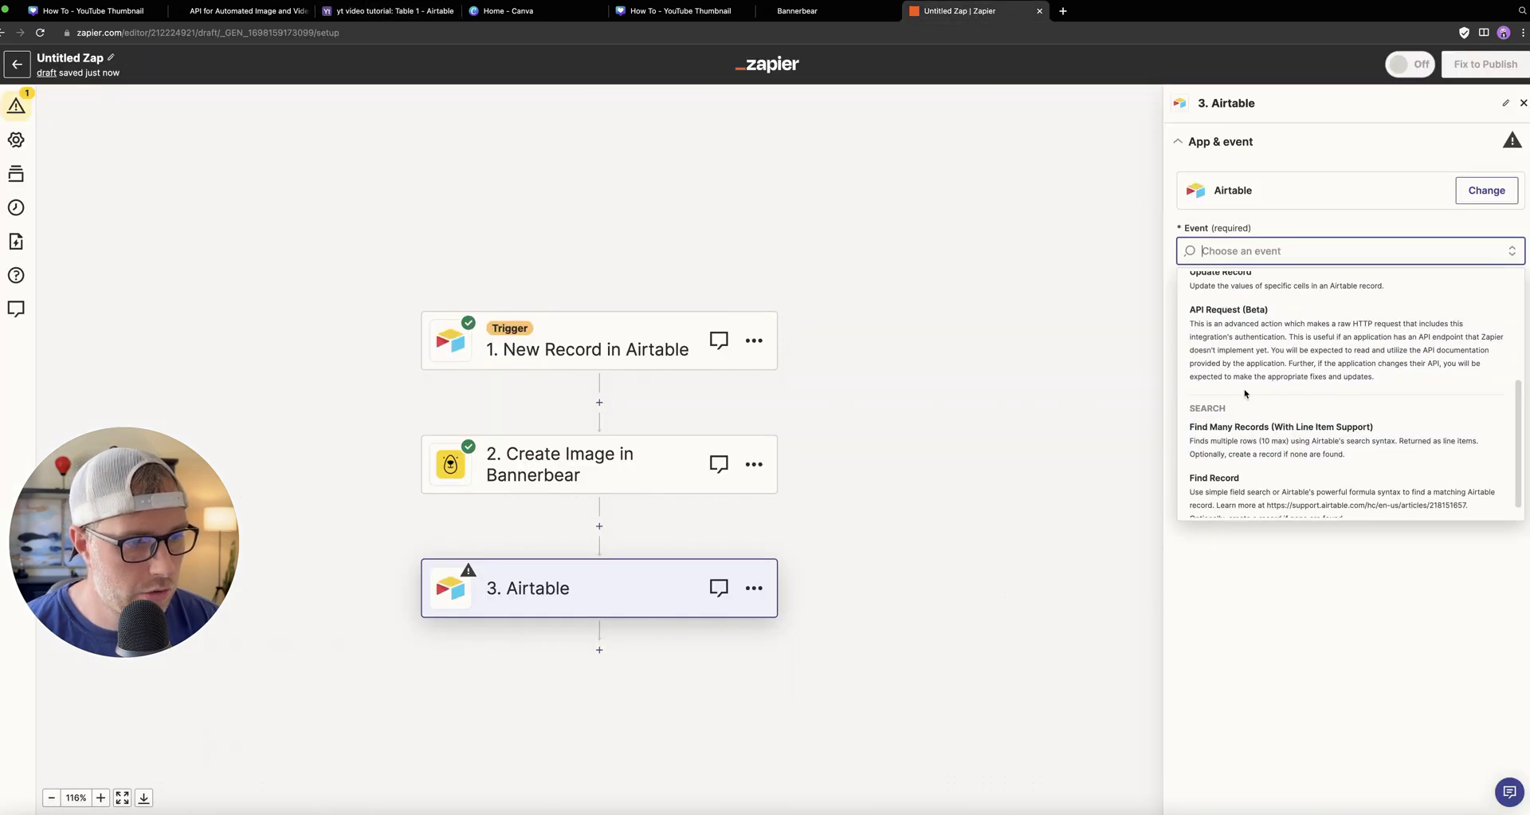
pyautogui.scroll(2, 1299, 375)
pyautogui.click(1301, 369)
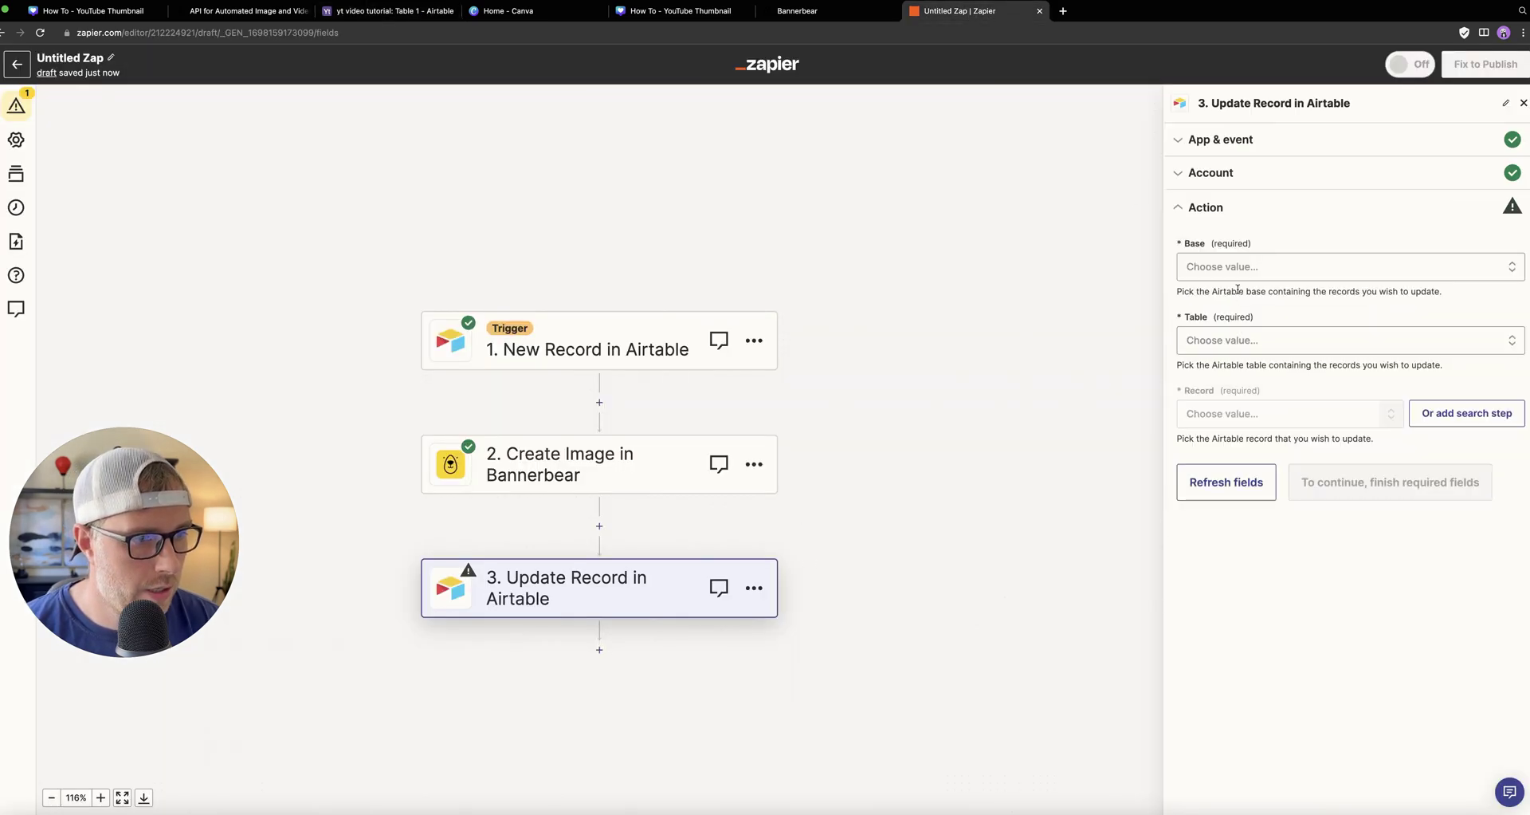
# Set the Update Record action's base to yt video tutorial and its table to Table 1.
pyautogui.click(1234, 276)
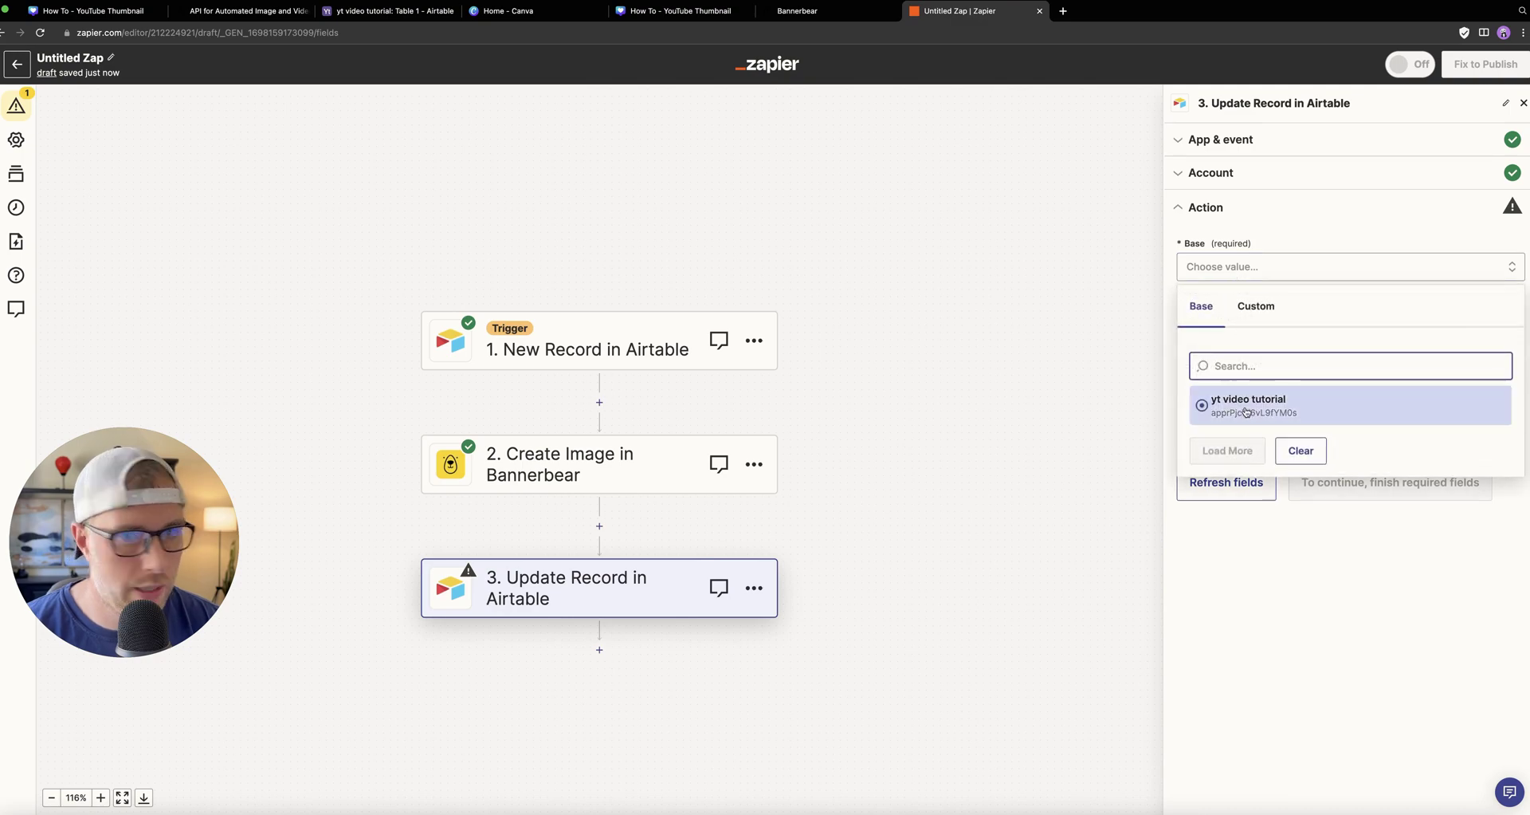
pyautogui.click(1247, 411)
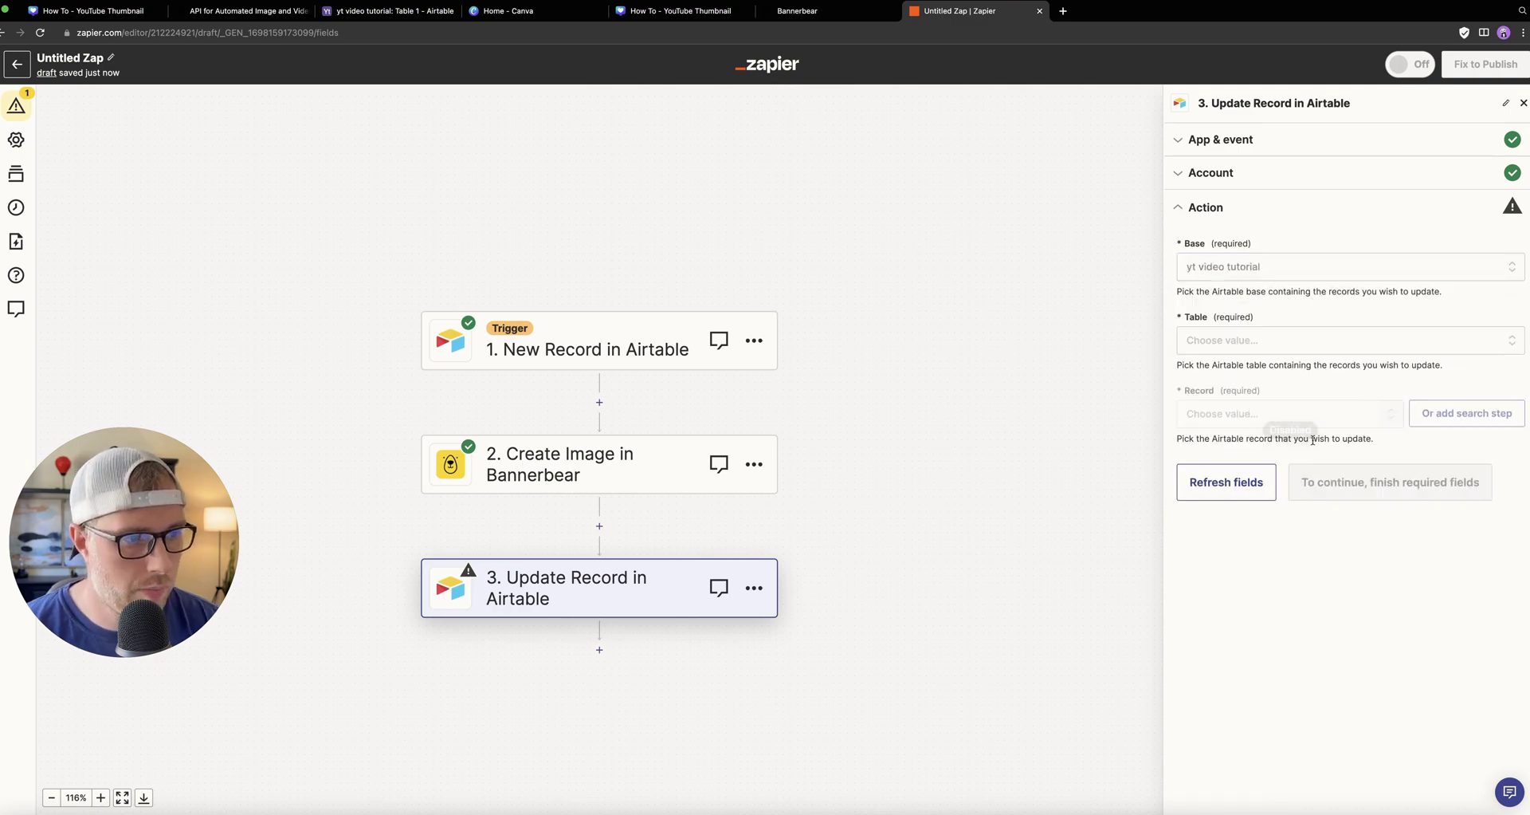
pyautogui.click(1237, 341)
pyautogui.click(1290, 478)
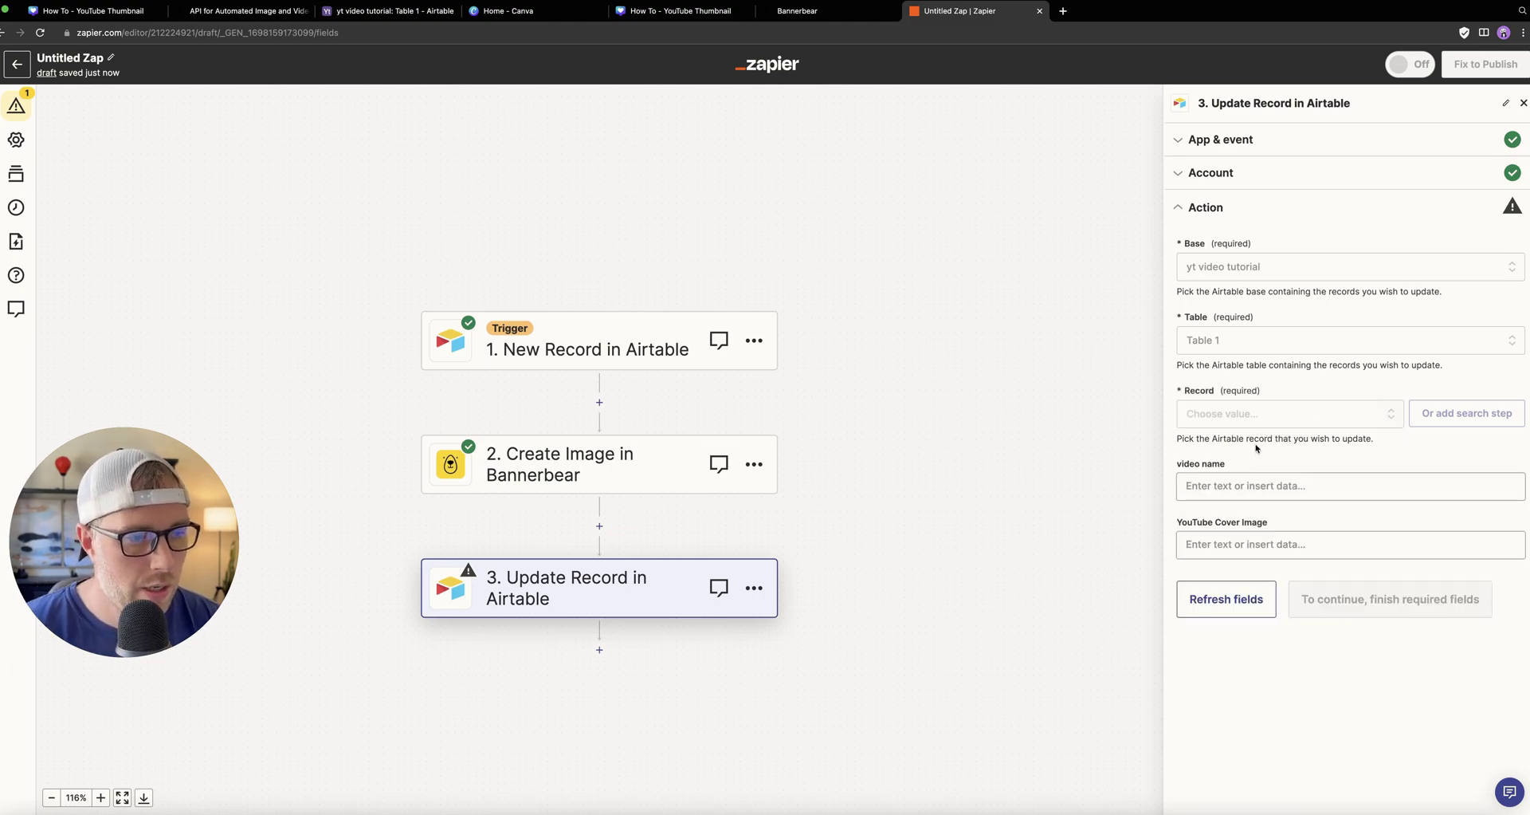
# Map the Update Record action's Record to the custom ID value from the New Record trigger.
pyautogui.click(1285, 416)
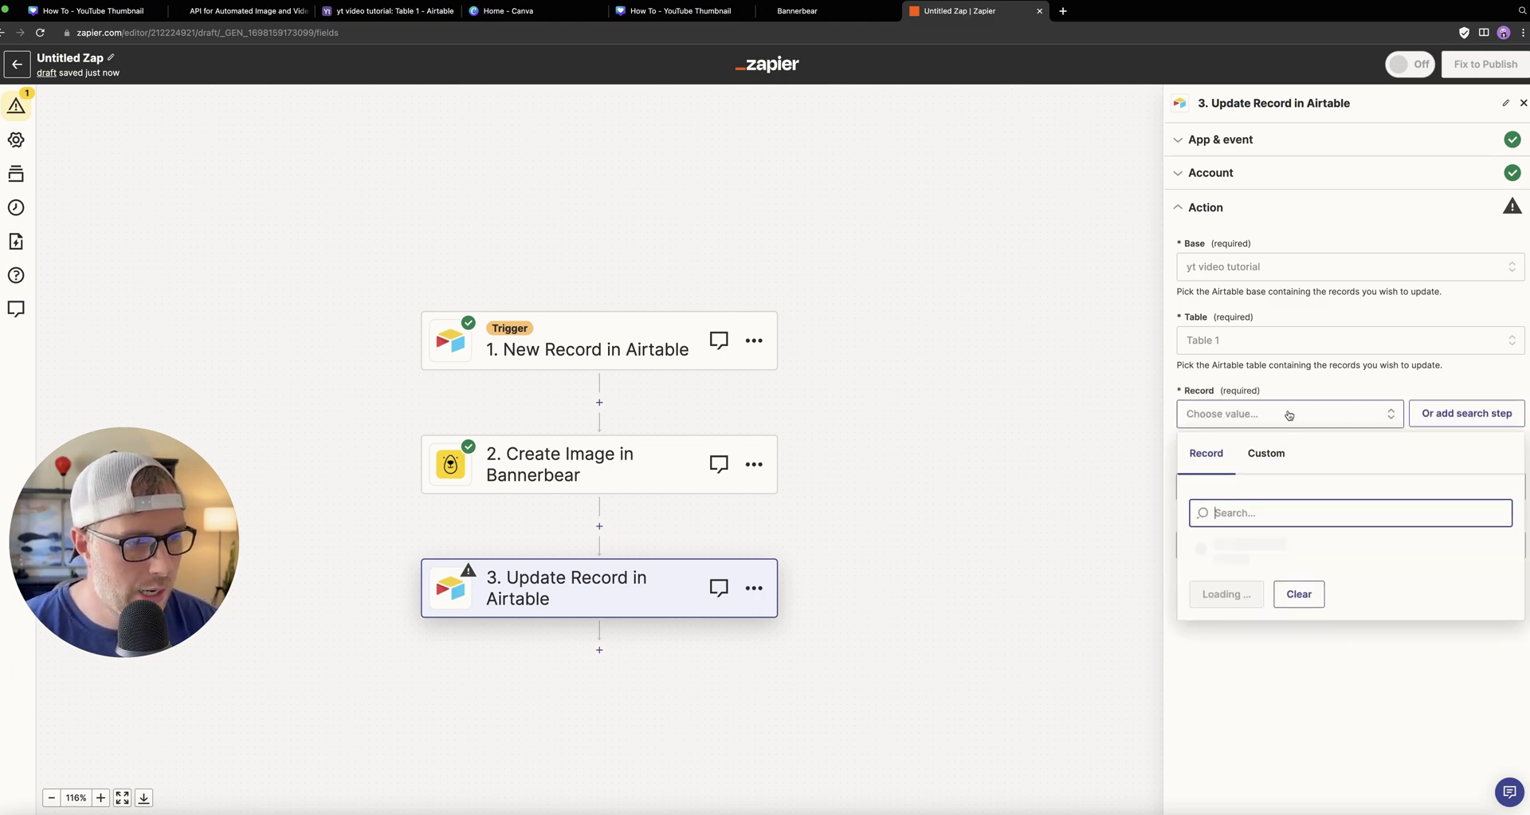
pyautogui.click(1266, 453)
pyautogui.click(1276, 582)
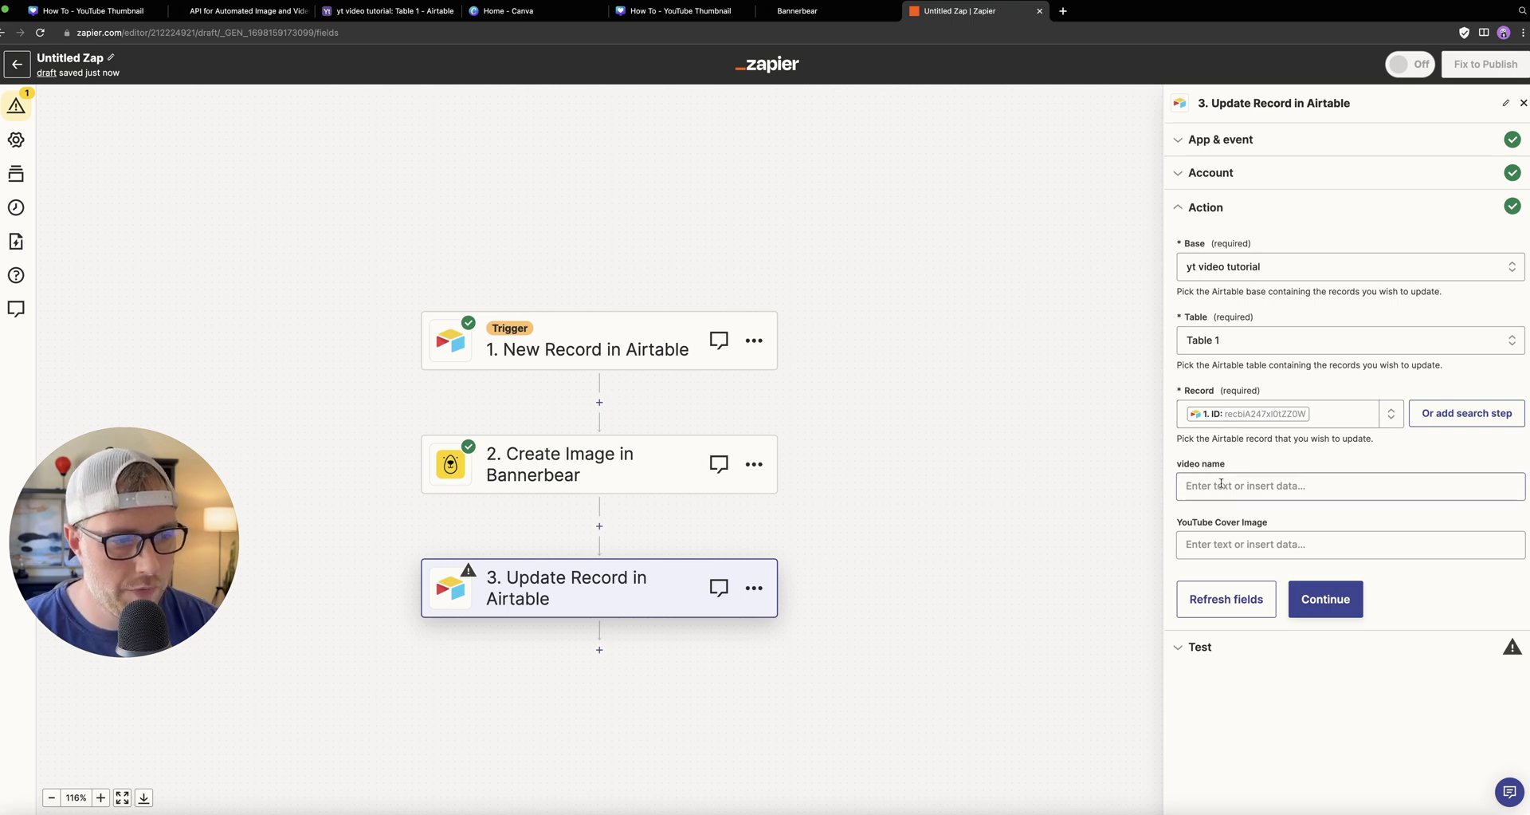
# Map the YouTube Cover Image field to the Image Url Png value from the Create Image step.
pyautogui.click(1224, 545)
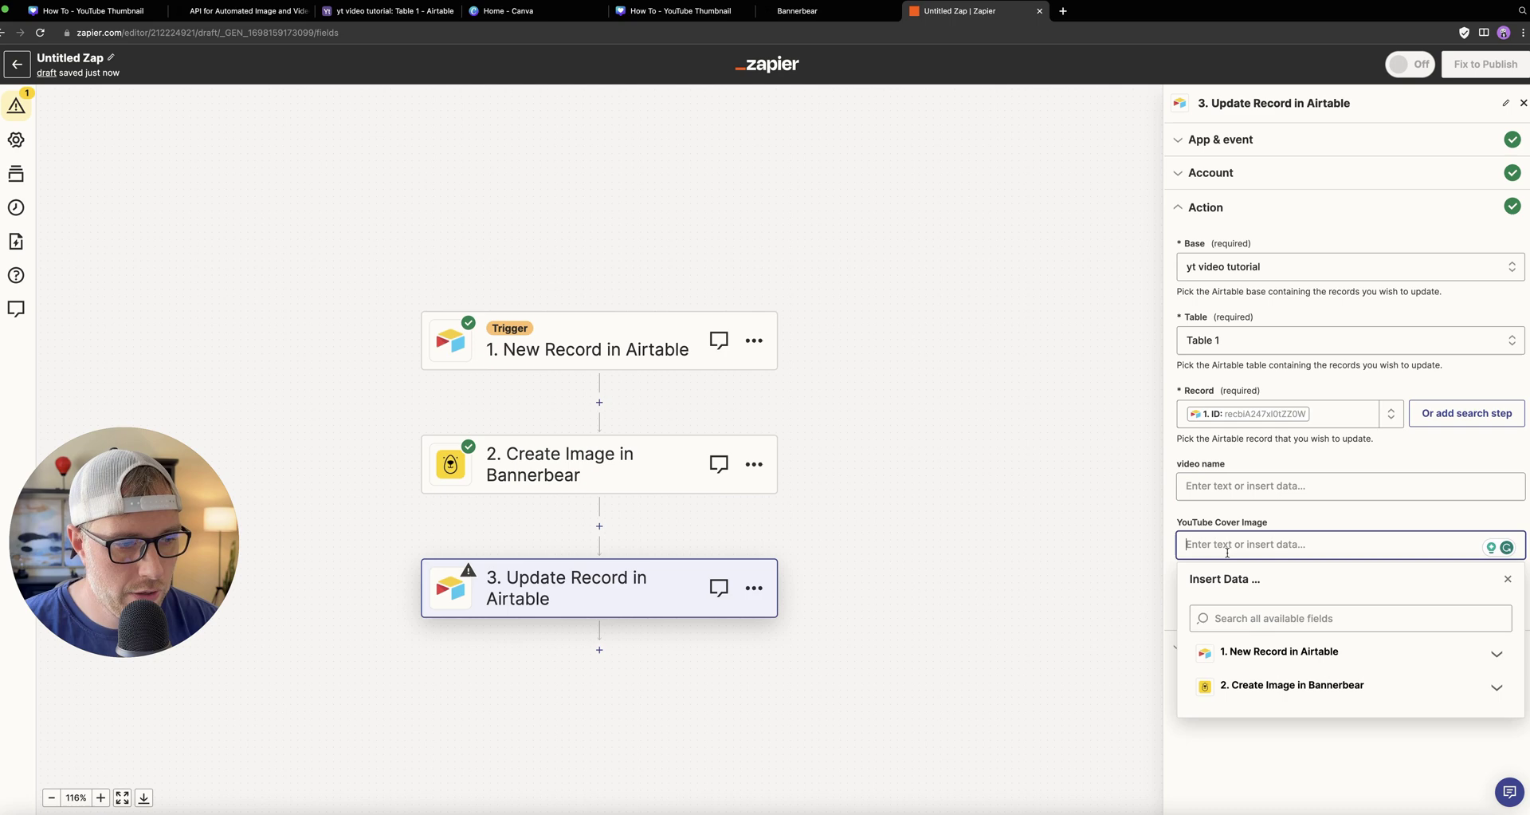
pyautogui.click(1267, 687)
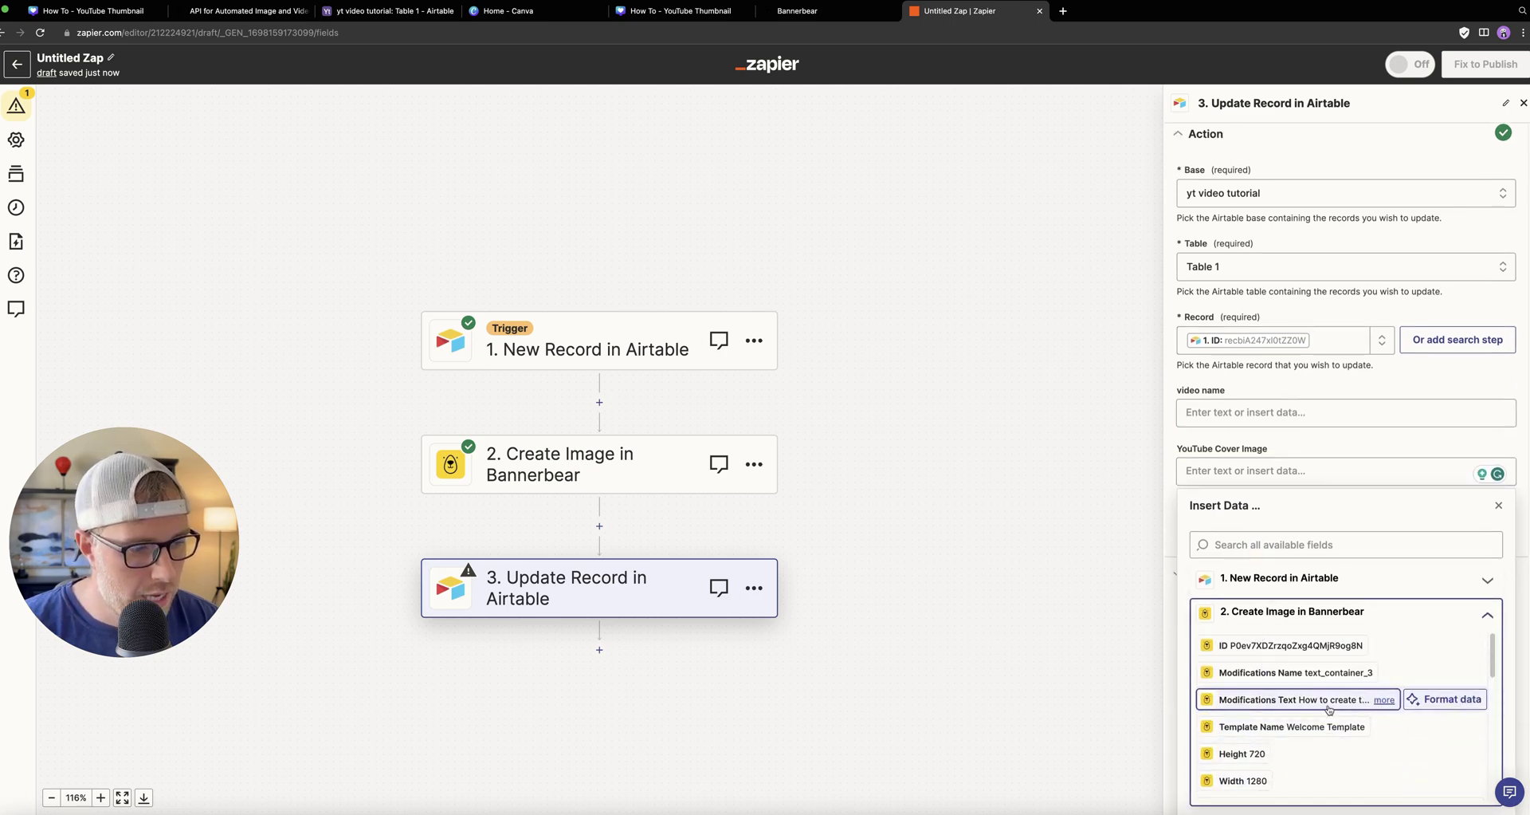
pyautogui.scroll(-5, 1307, 717)
pyautogui.scroll(-5, 1307, 728)
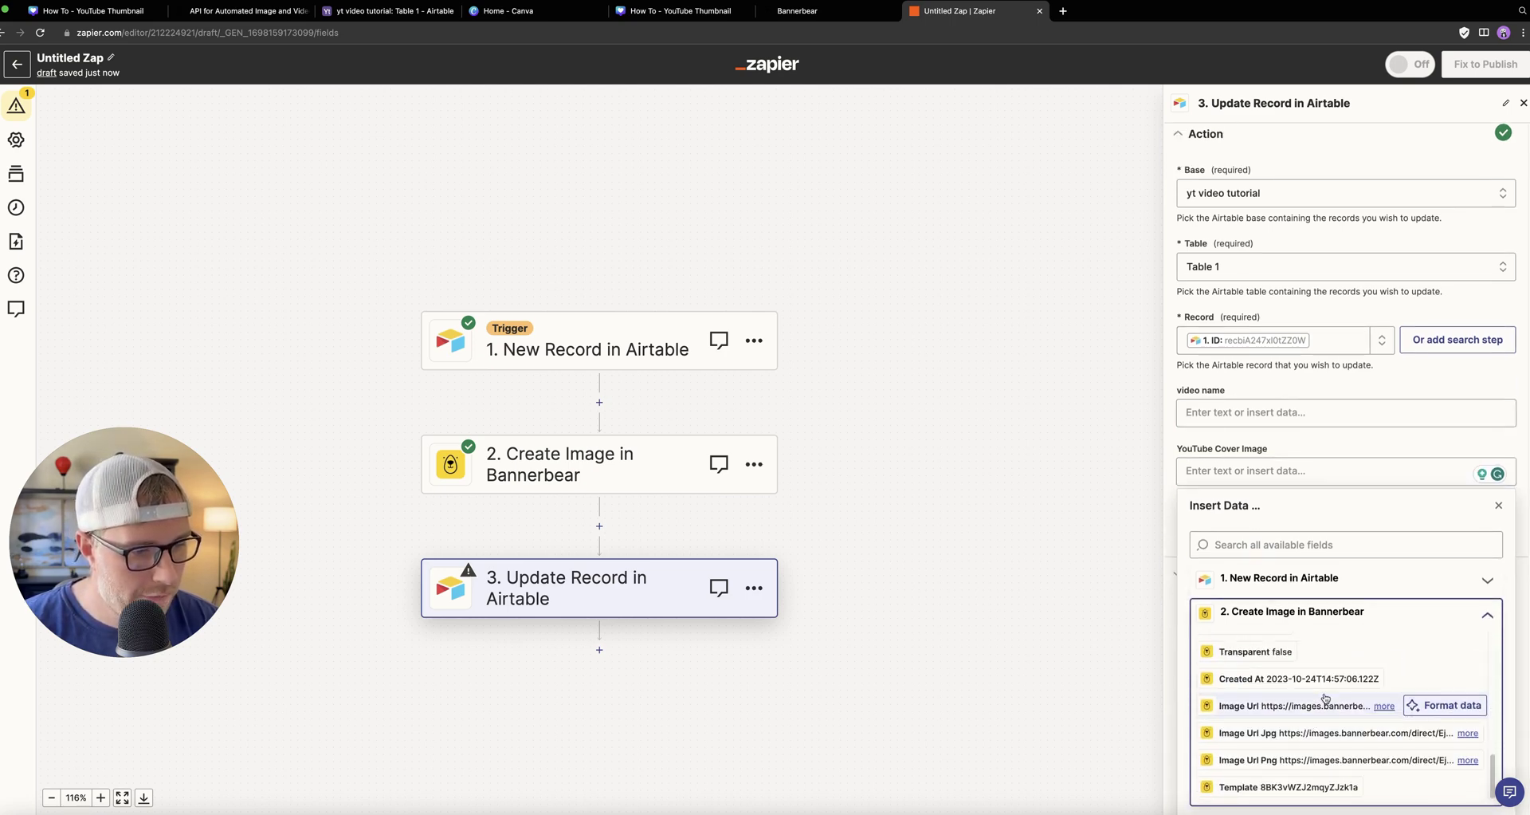
pyautogui.click(1279, 762)
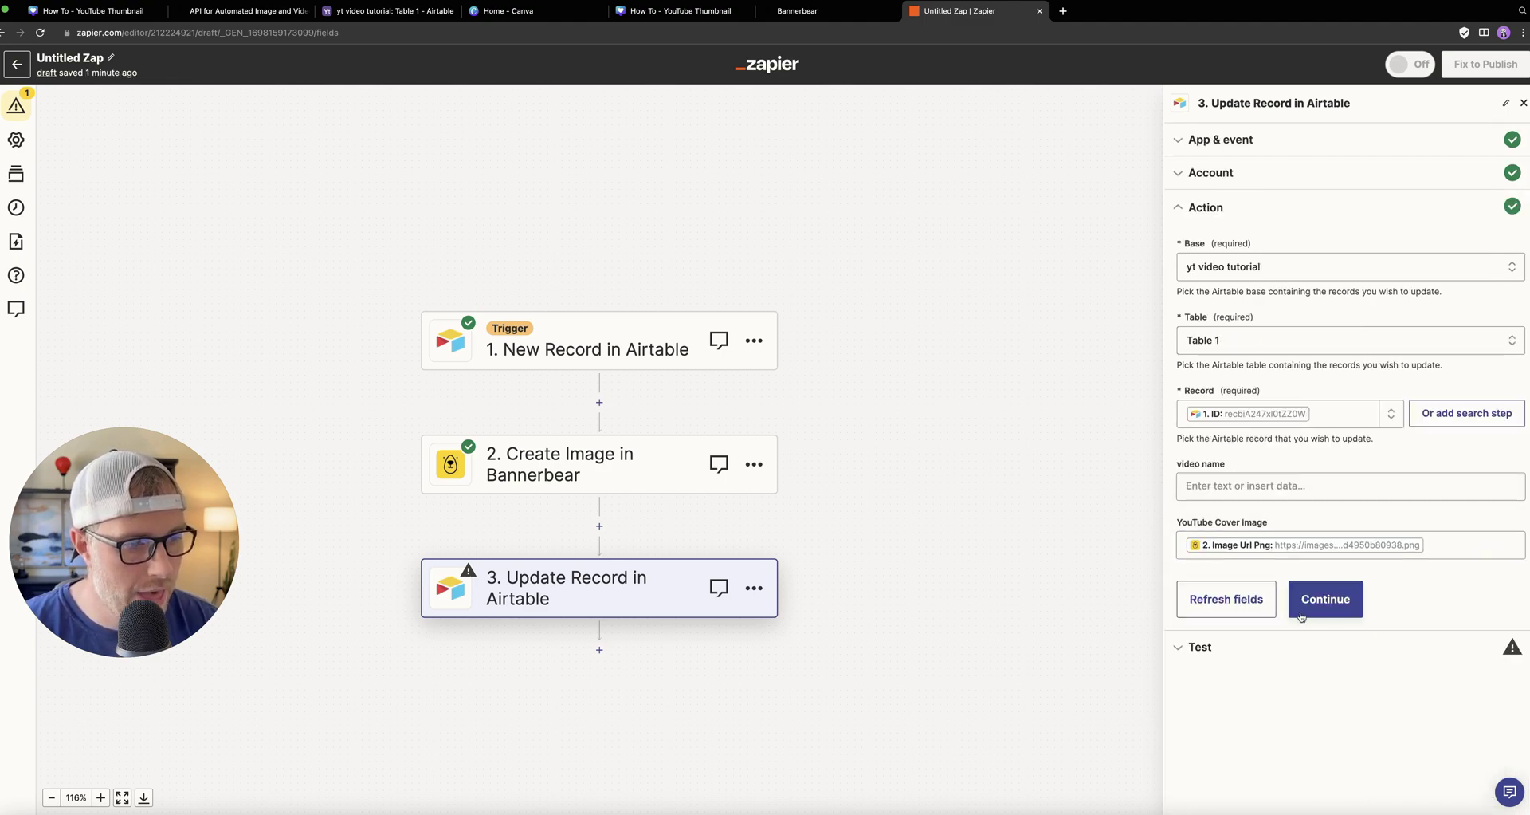
# Continue to the Update Record test, run it, and switch to Airtable to open the thumbnail in the first record's YouTube Cover Image cell.
pyautogui.click(1319, 608)
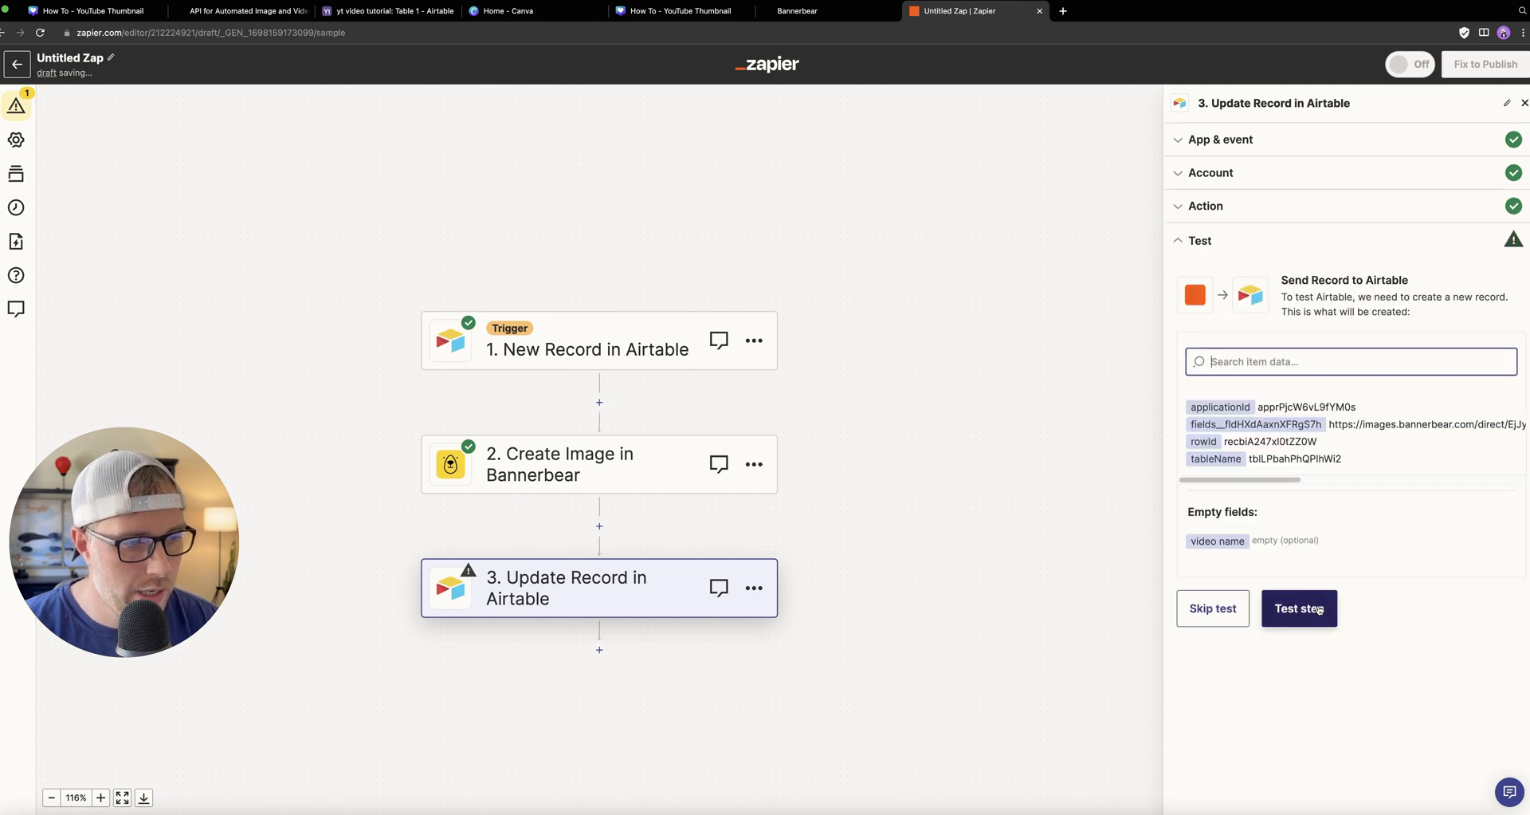
pyautogui.click(1301, 608)
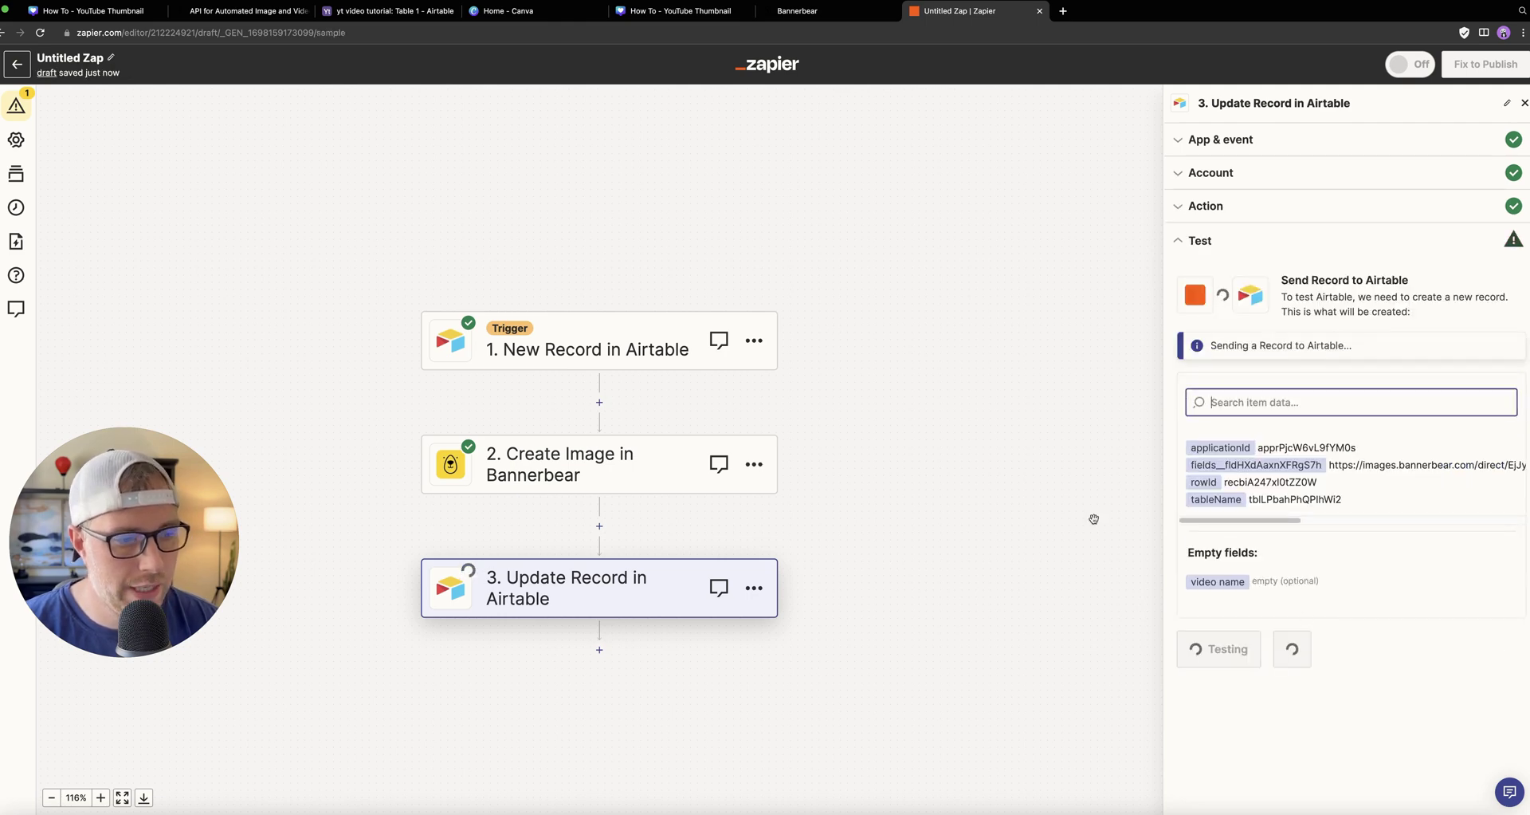
pyautogui.click(387, 11)
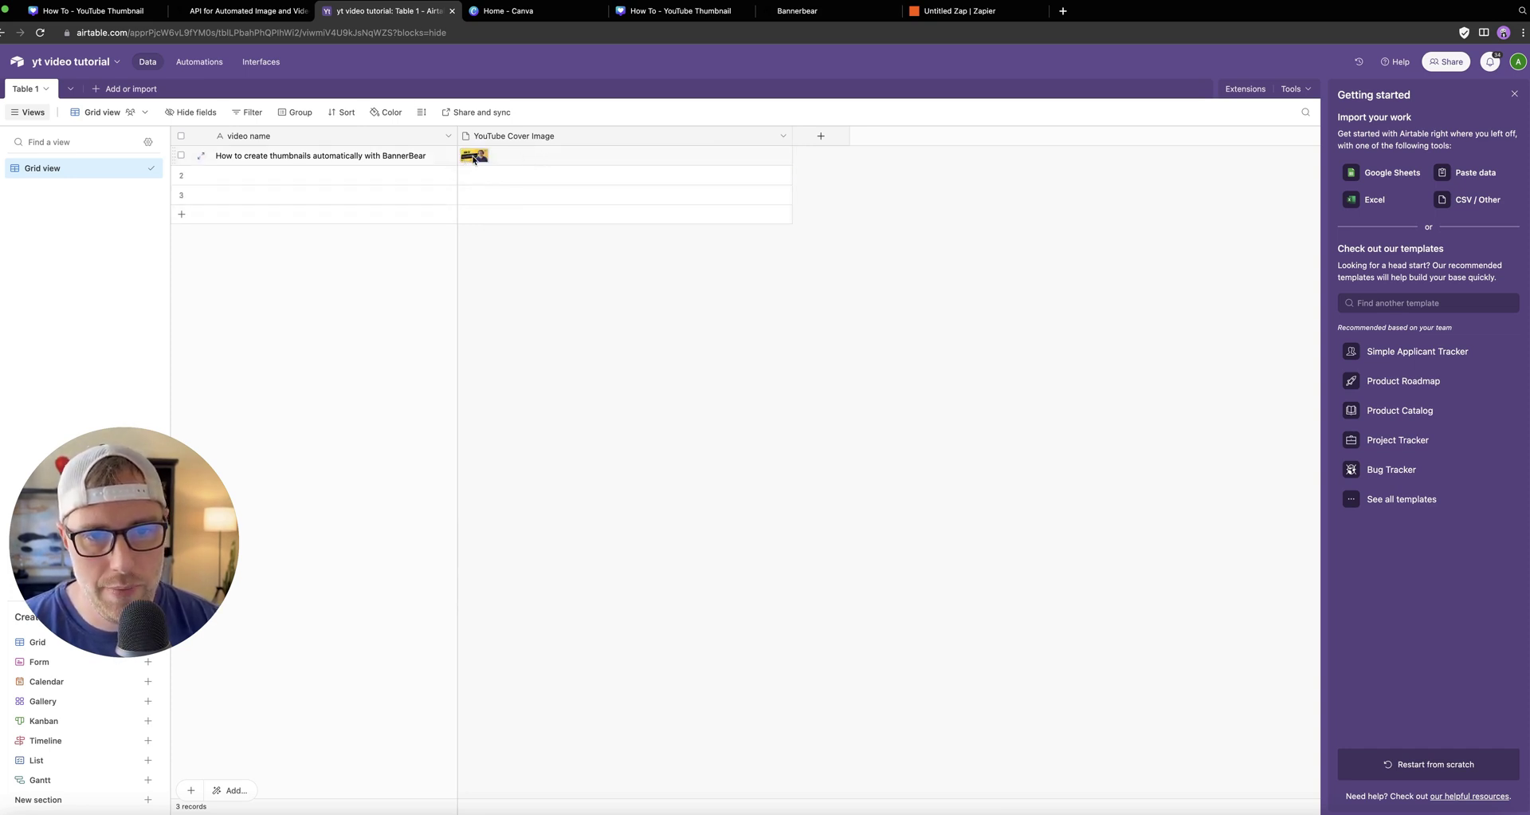
pyautogui.click(475, 160)
pyautogui.click(477, 159)
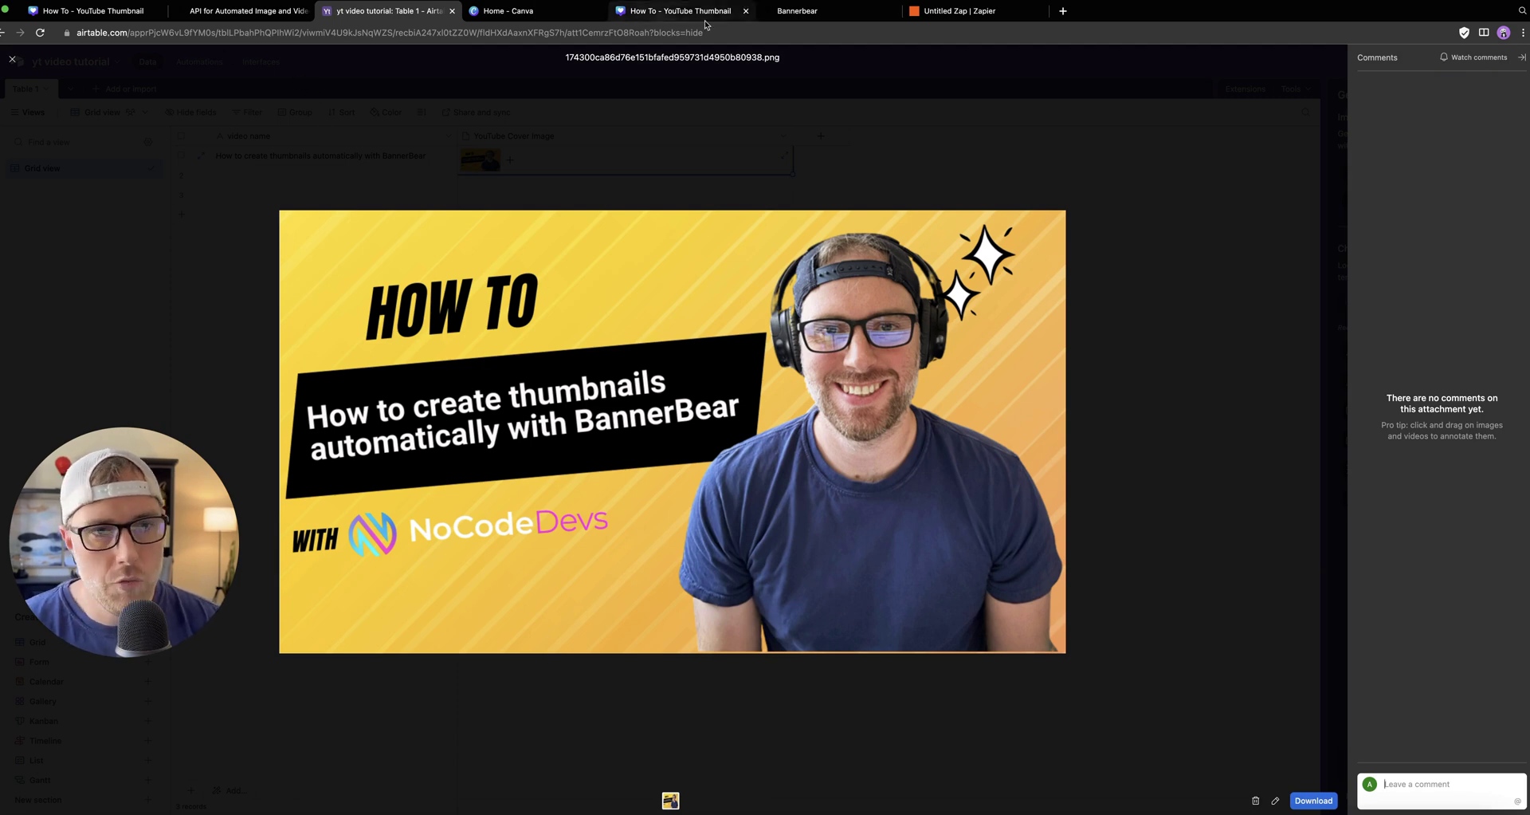
# Review the Update Record test data in Zapier and return to the video table in Airtable.
pyautogui.click(956, 11)
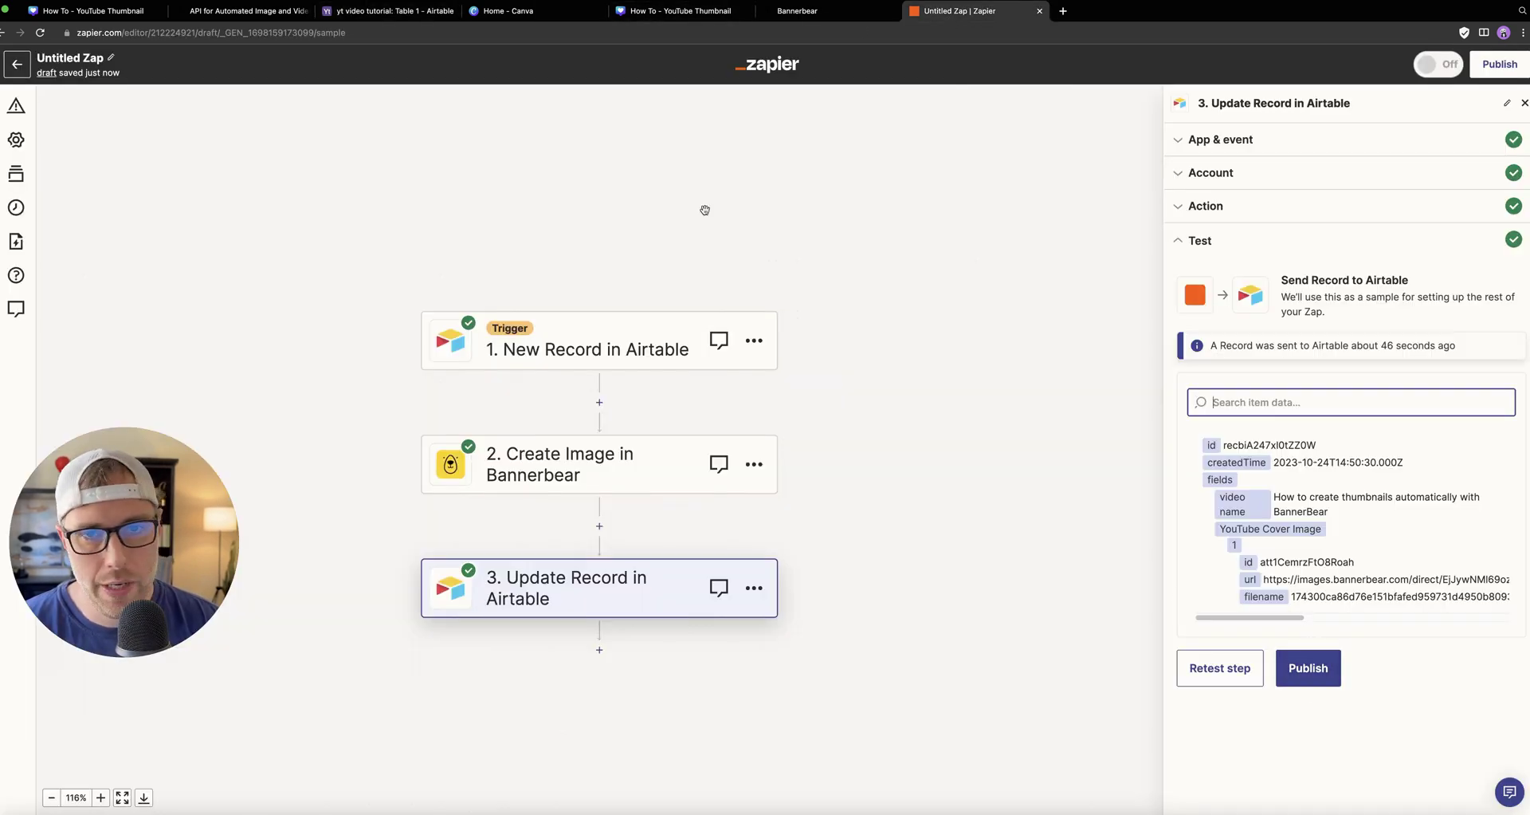
pyautogui.click(387, 16)
pyautogui.click(213, 195)
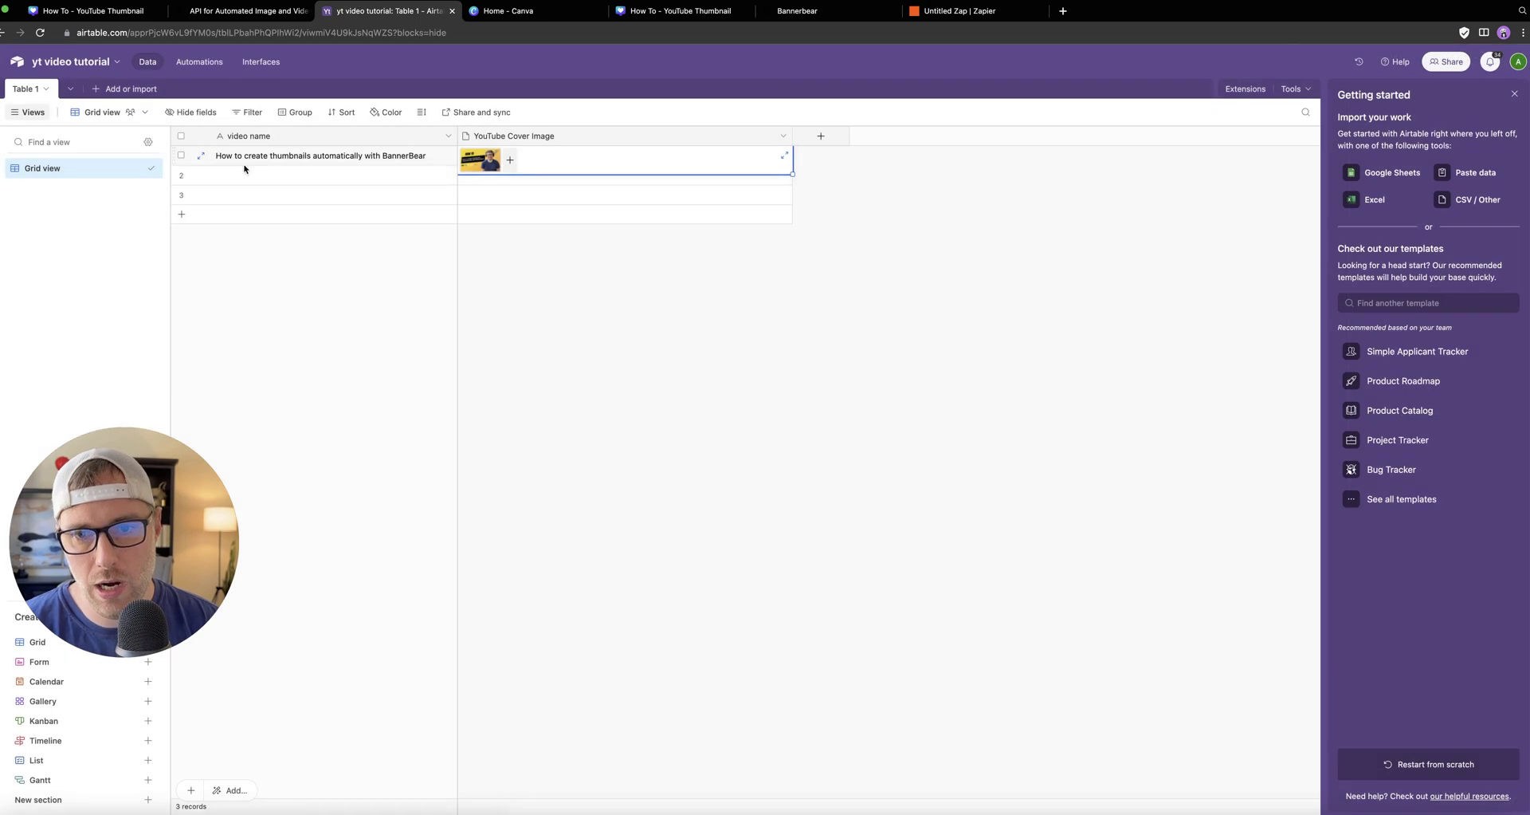